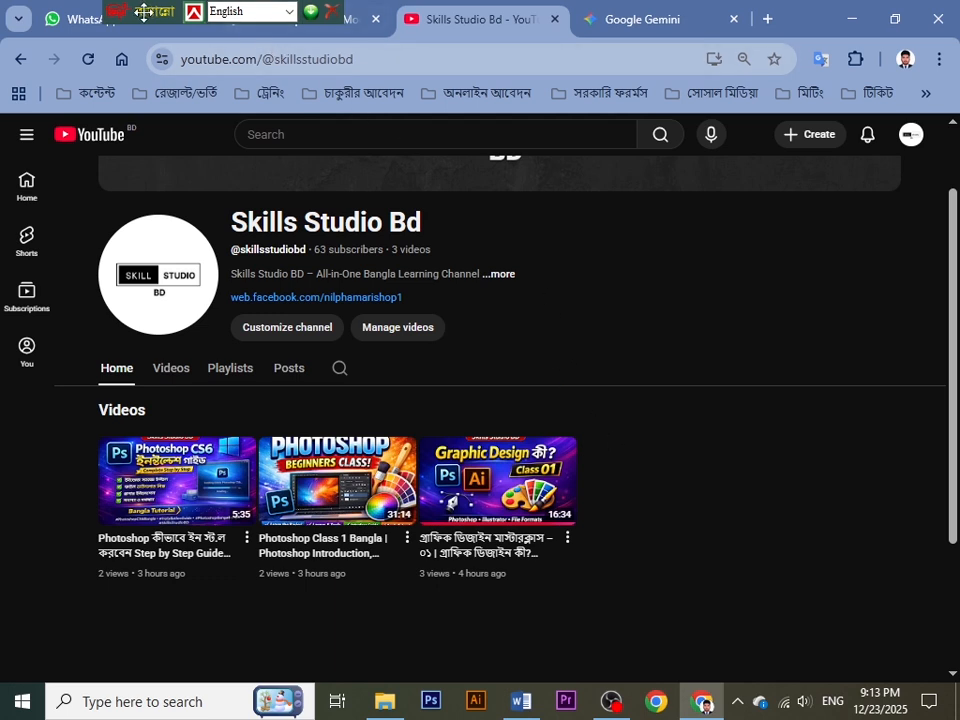
Switch to Word and review the Photoshop class module outline down to the Class-2 tool topics
{"action": "left_click_drag", "start_coordinate": [138, 8], "coordinate": [267, 3]}
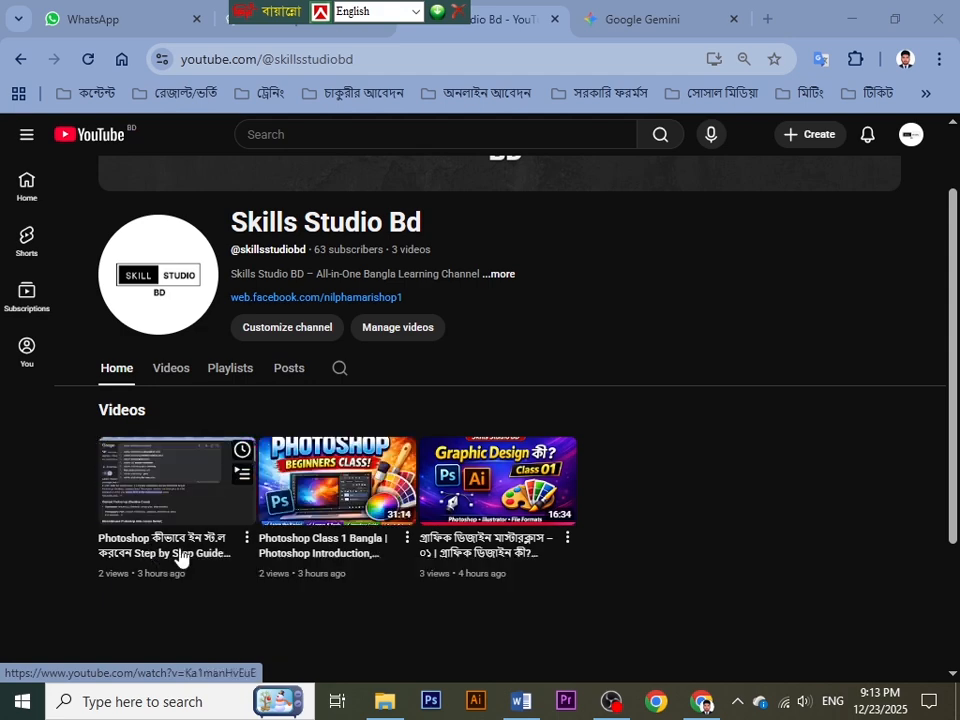
{"action": "left_click", "coordinate": [520, 701]}
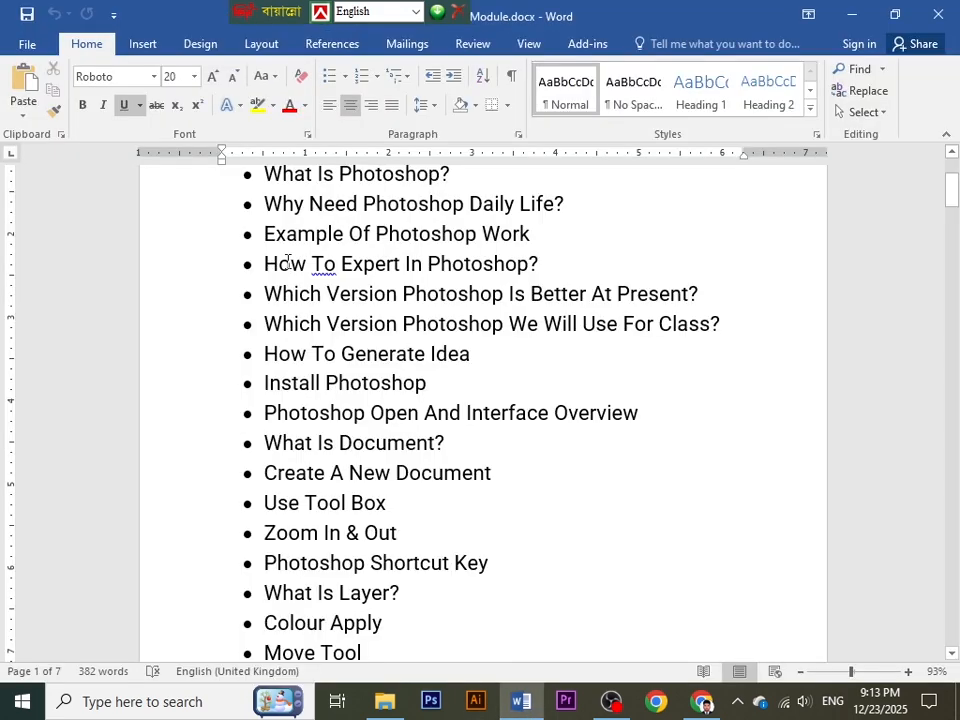
{"action": "scroll", "coordinate": [259, 244], "scroll_direction": "up", "scroll_amount": 1}
{"action": "scroll", "coordinate": [337, 405], "scroll_direction": "down", "scroll_amount": 2}
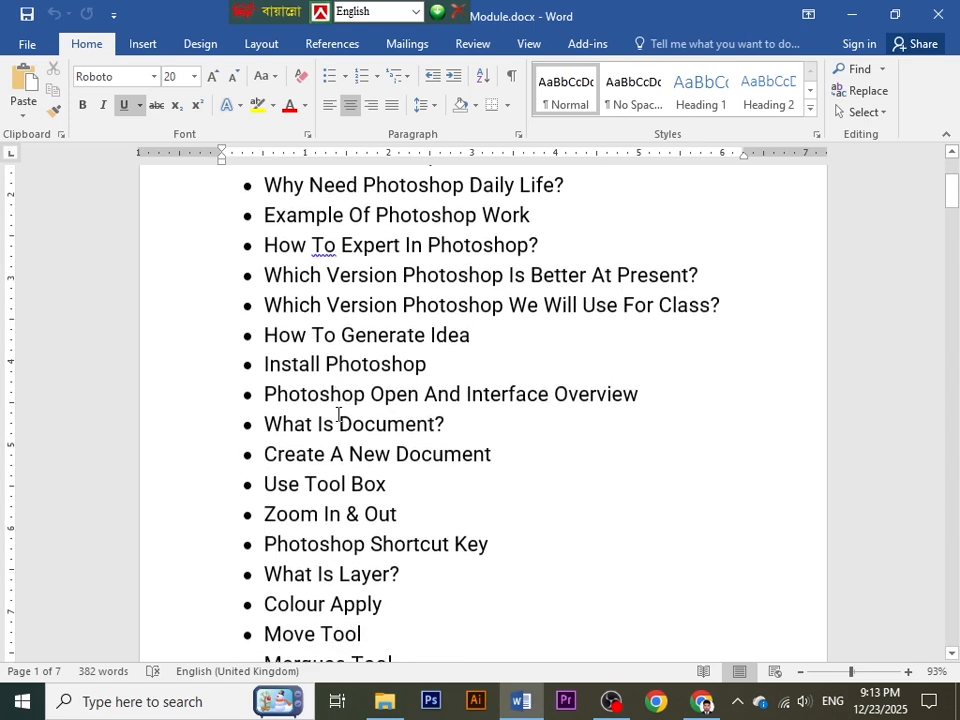
{"action": "scroll", "coordinate": [581, 626], "scroll_direction": "down", "scroll_amount": 10}
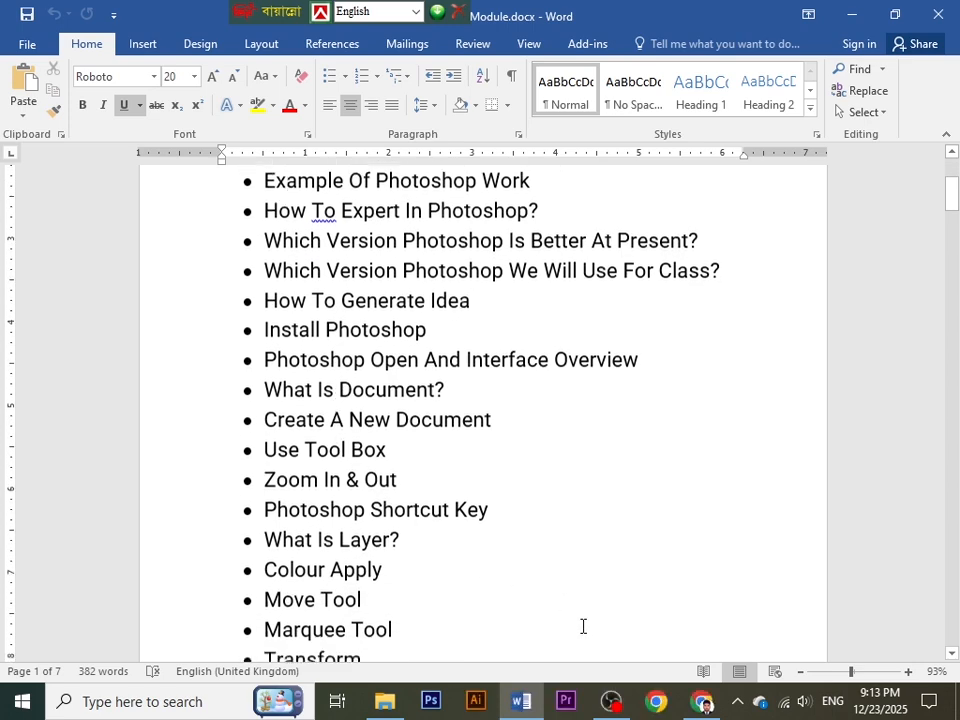
{"action": "scroll", "coordinate": [491, 540], "scroll_direction": "down", "scroll_amount": 10}
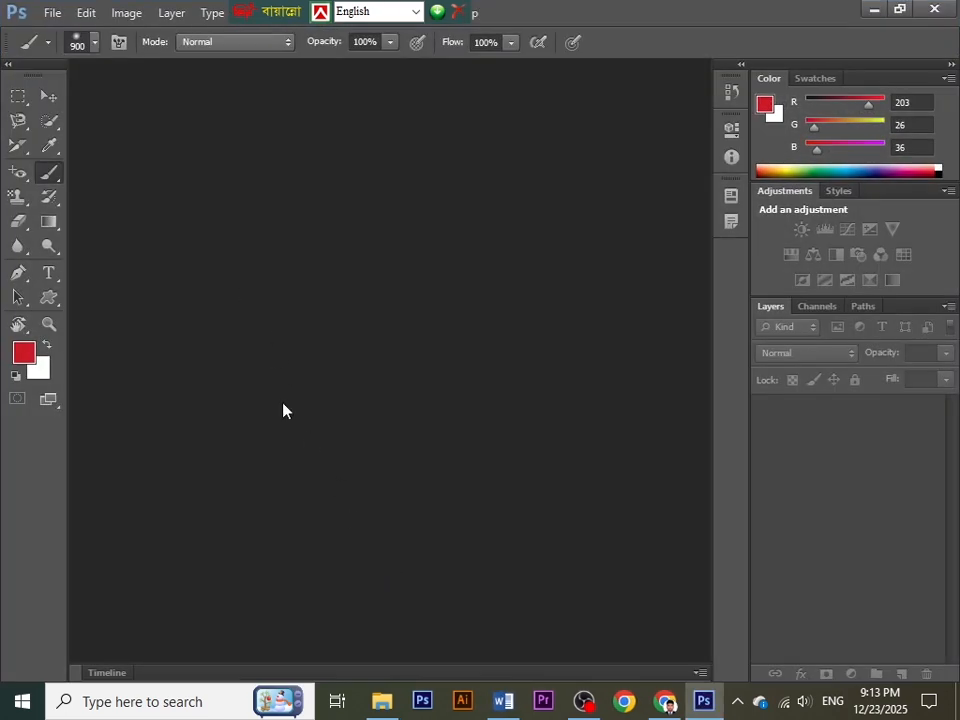
{"action": "left_click", "coordinate": [503, 701]}
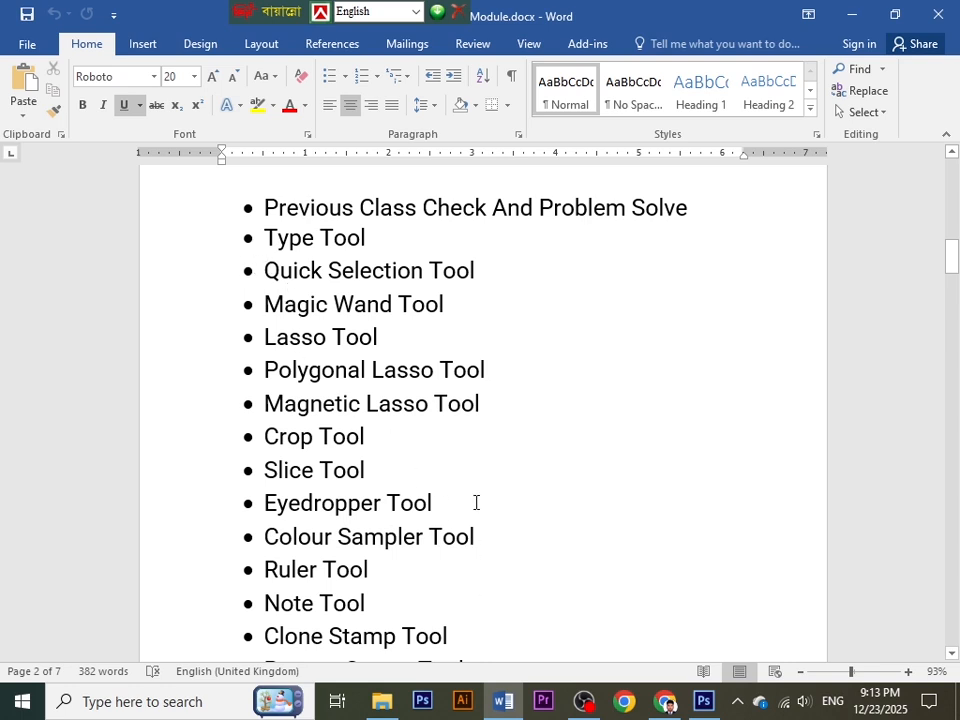
{"action": "scroll", "coordinate": [472, 490], "scroll_direction": "down", "scroll_amount": 1}
{"action": "scroll", "coordinate": [464, 480], "scroll_direction": "down", "scroll_amount": 1}
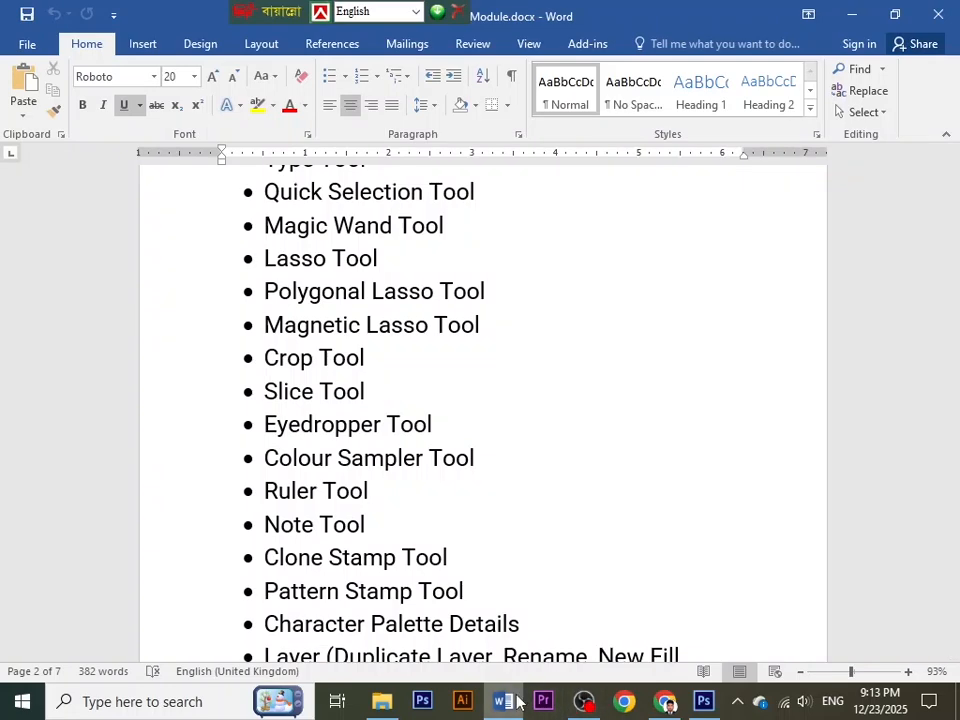
Switch to Photoshop and create a 577 × 281 pixel RGB document at 72 pixels/inch with a white background
{"action": "left_click", "coordinate": [703, 702]}
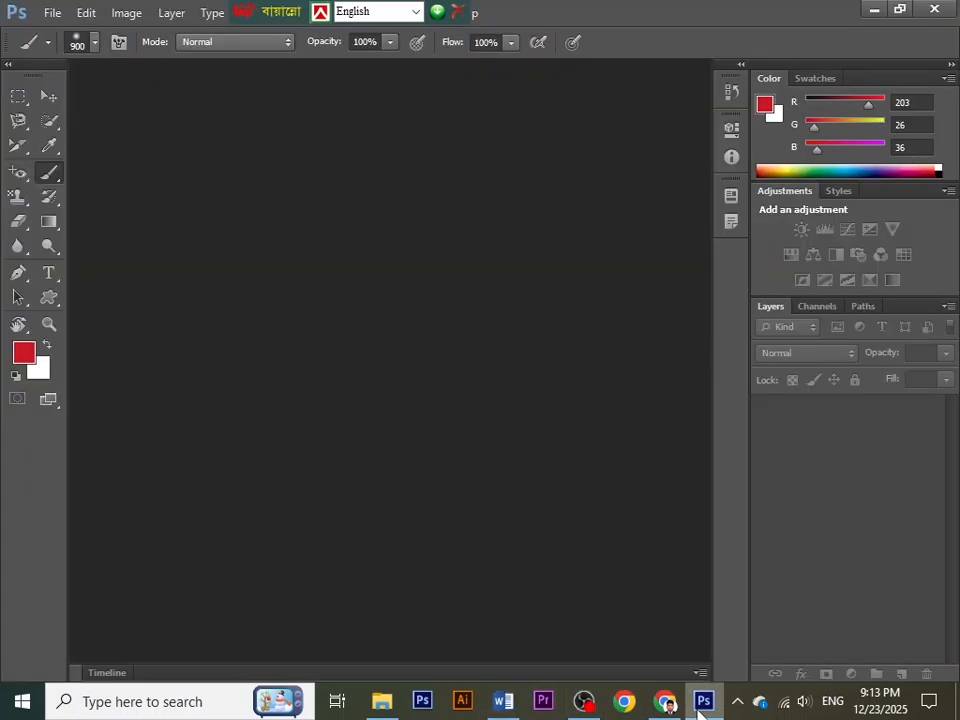
{"action": "left_click_drag", "start_coordinate": [290, 12], "coordinate": [551, 10]}
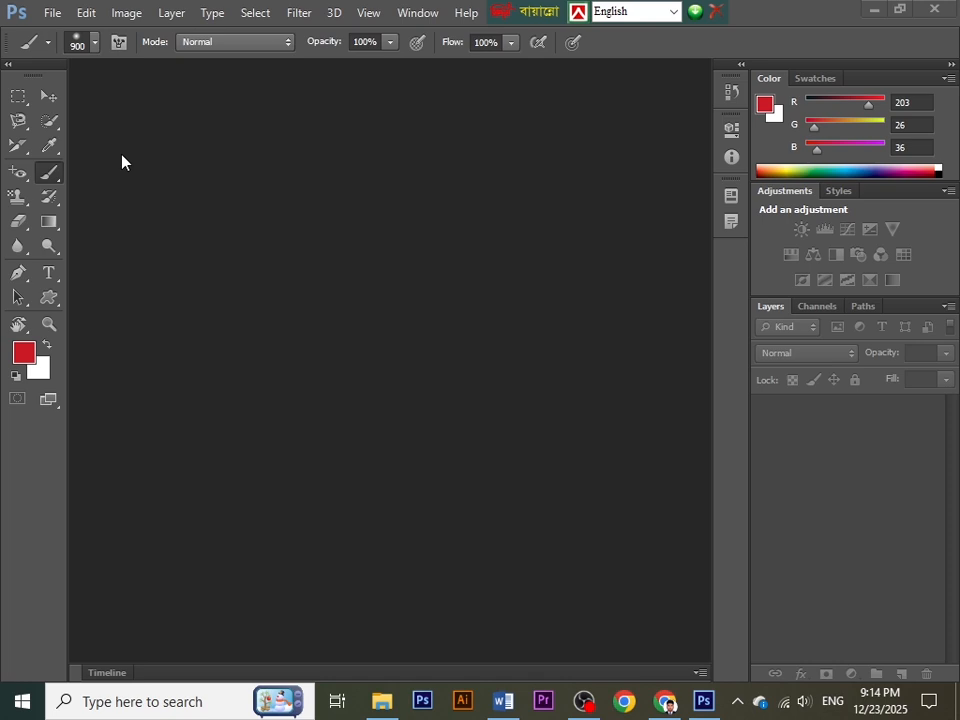
{"action": "left_click", "coordinate": [46, 13]}
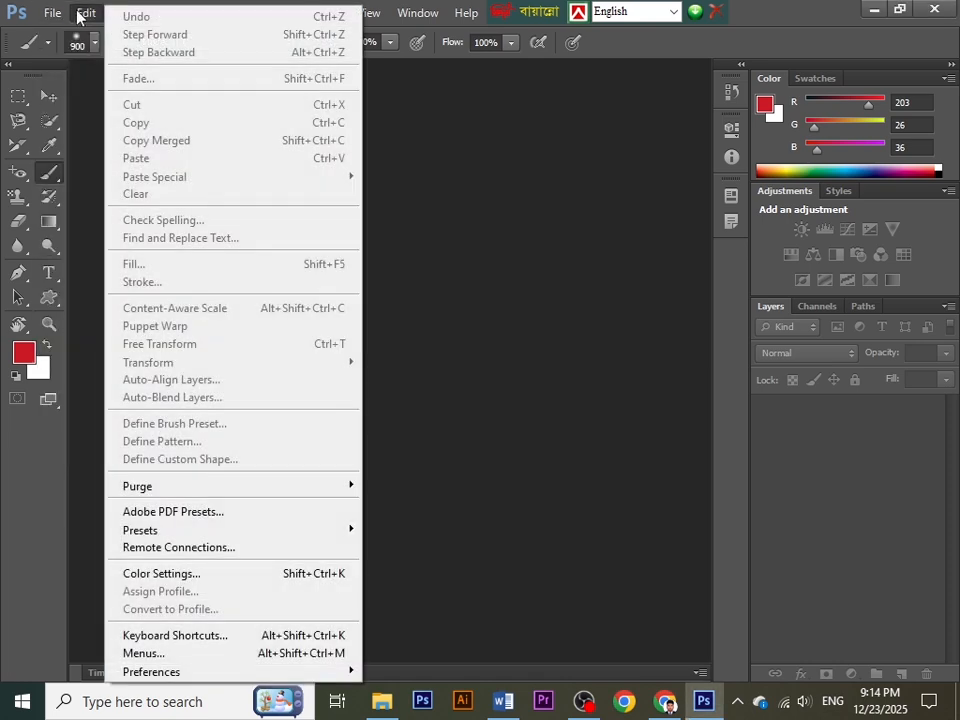
{"action": "left_click", "coordinate": [46, 12]}
{"action": "left_click", "coordinate": [46, 12]}
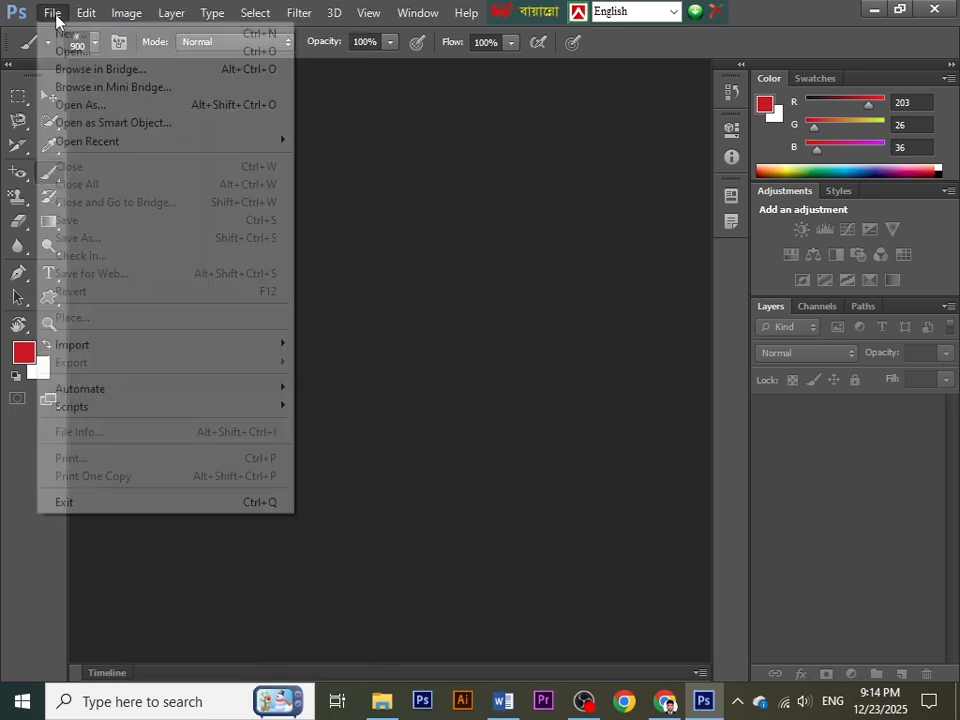
{"action": "left_click", "coordinate": [52, 13]}
{"action": "left_click", "coordinate": [55, 15]}
{"action": "left_click", "coordinate": [70, 33]}
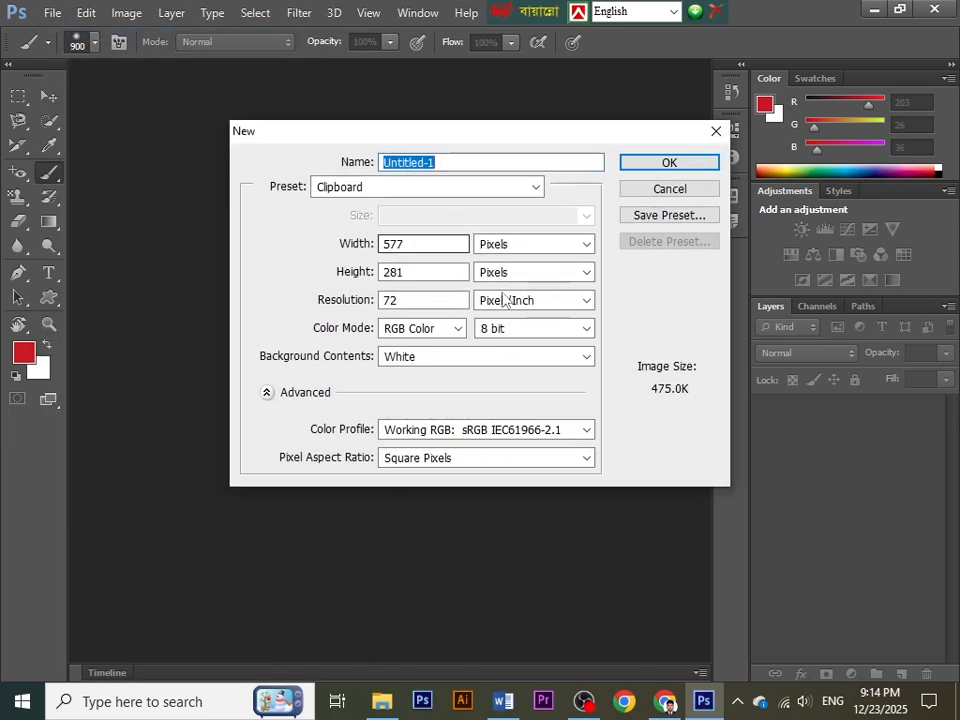
{"action": "left_click", "coordinate": [669, 162]}
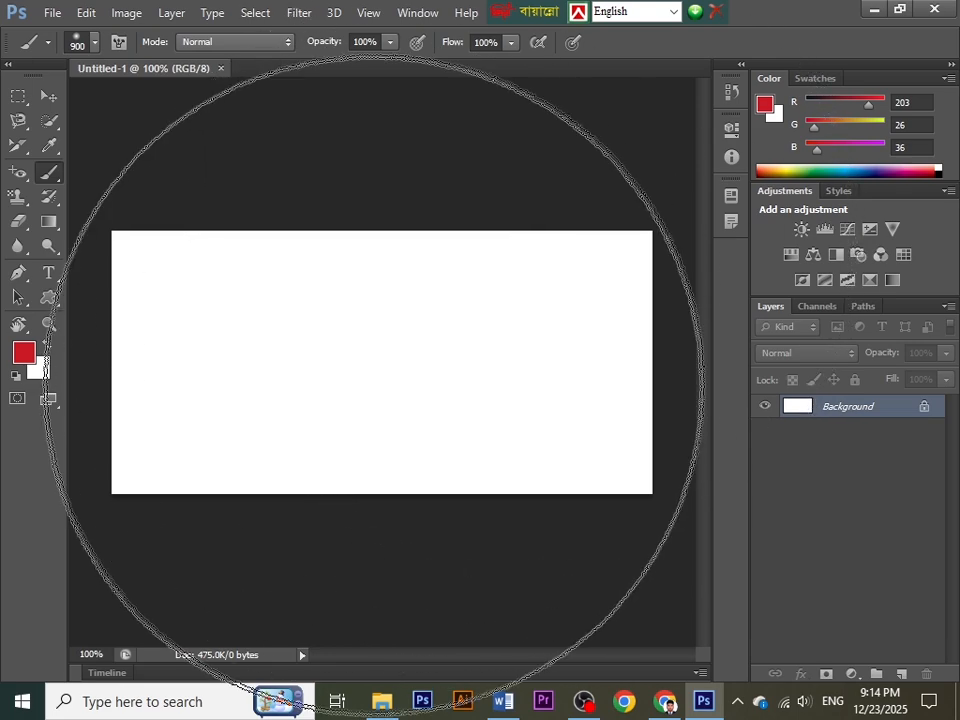
Reduce the brush tip size and switch to the Move tool
{"action": "key", "text": "bracketleft"}
{"action": "key", "text": "bracketleft"}
{"action": "key", "text": "bracketleft"}
{"action": "key", "text": "bracketleft"}
{"action": "key", "text": "bracketleft"}
{"action": "key", "text": "bracketleft"}
{"action": "key", "text": "bracketleft"}
{"action": "key", "text": "bracketleft"}
{"action": "key", "text": "bracketleft"}
{"action": "key", "text": "bracketleft"}
{"action": "key", "text": "bracketleft"}
{"action": "key", "text": "bracketleft"}
{"action": "key", "text": "bracketleft"}
{"action": "key", "text": "bracketleft"}
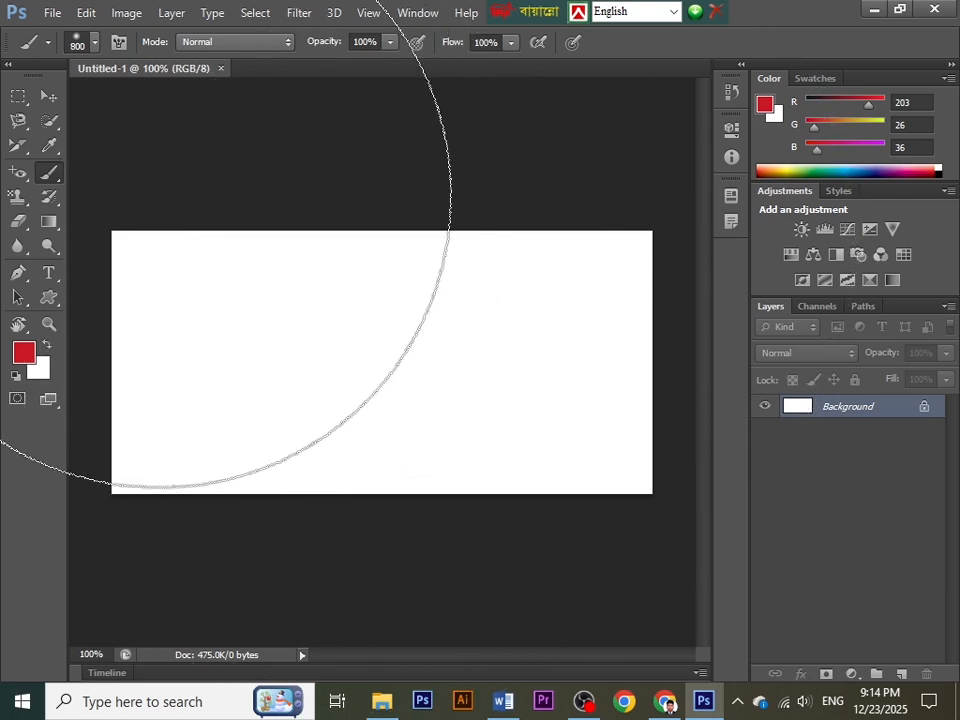
{"action": "left_click", "coordinate": [49, 97]}
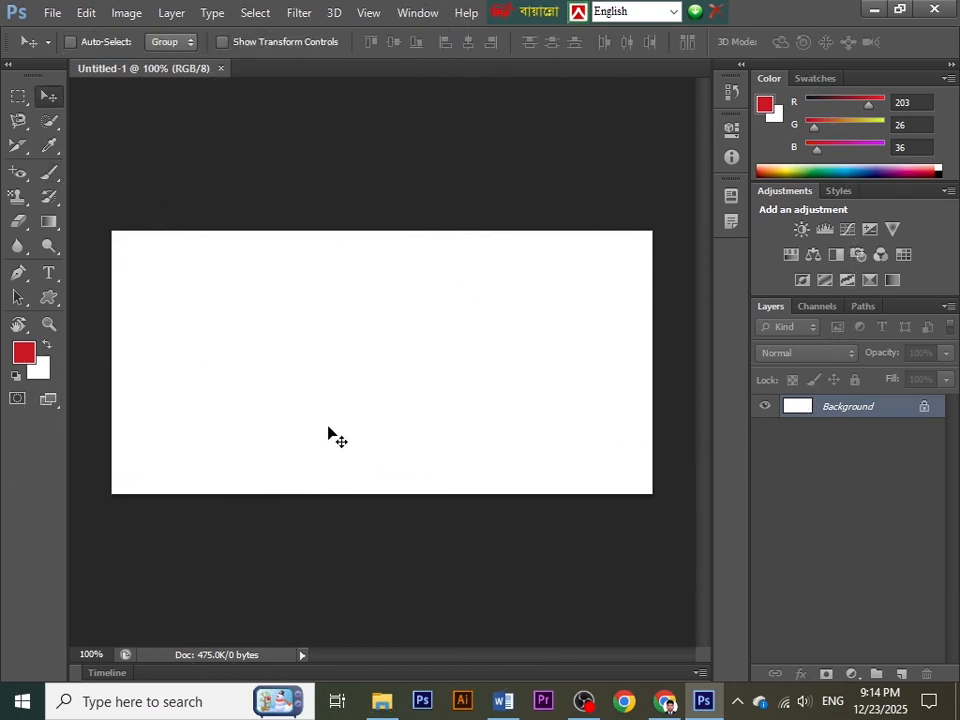
Switch to Word and highlight the Type Tool entry in the Class-2 topic list
{"action": "left_click", "coordinate": [505, 703]}
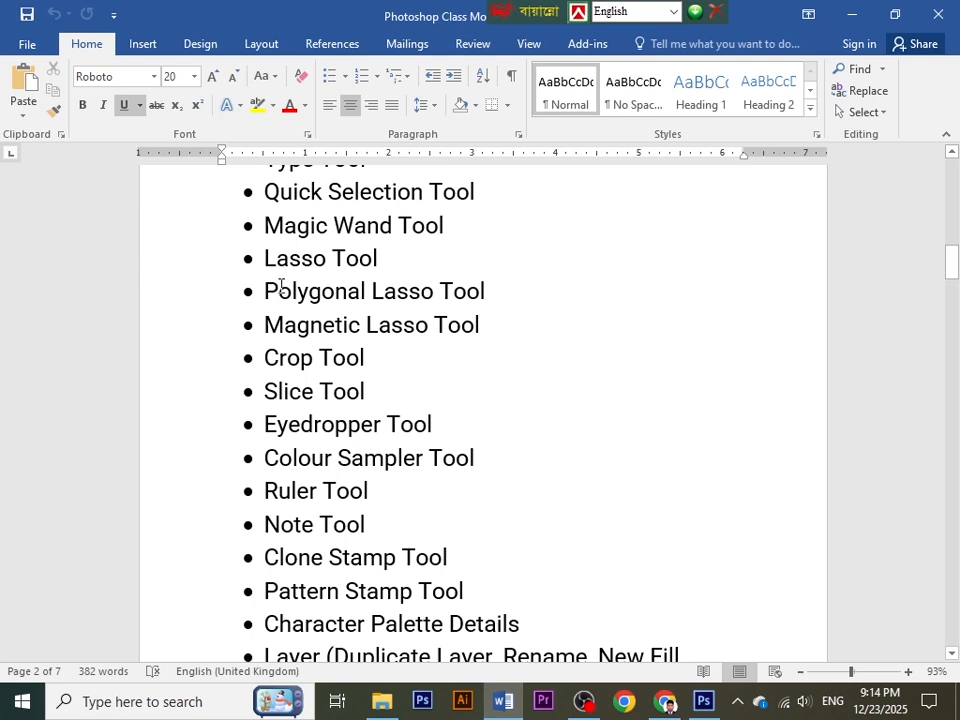
{"action": "scroll", "coordinate": [281, 287], "scroll_direction": "up", "scroll_amount": 2}
{"action": "left_click_drag", "start_coordinate": [370, 279], "coordinate": [268, 281]}
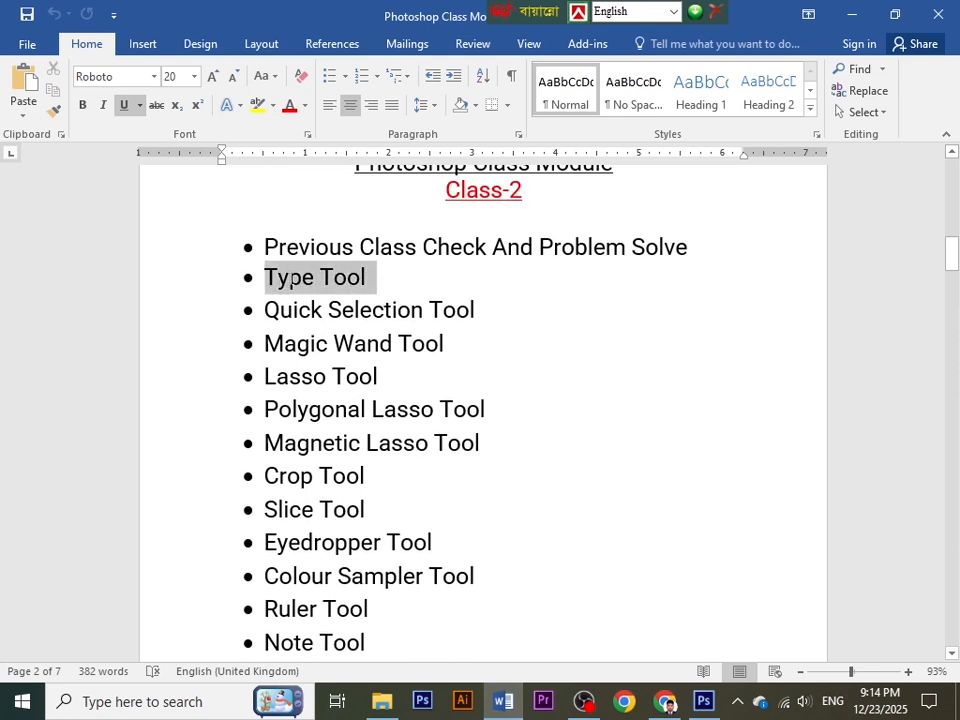
{"action": "left_click", "coordinate": [375, 281]}
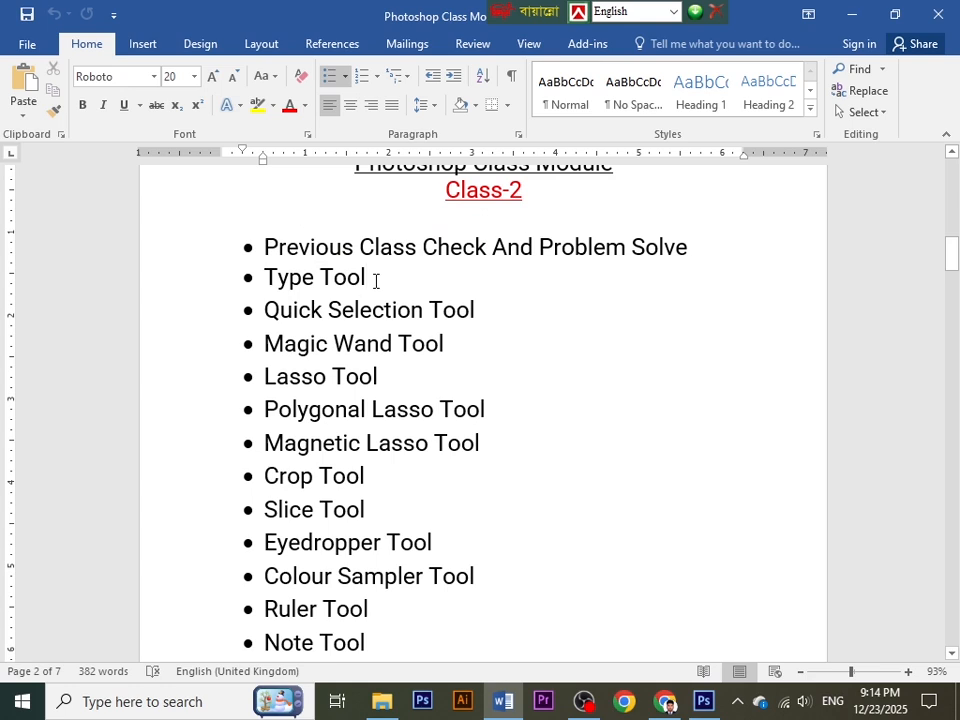
{"action": "left_click_drag", "start_coordinate": [367, 277], "coordinate": [266, 279]}
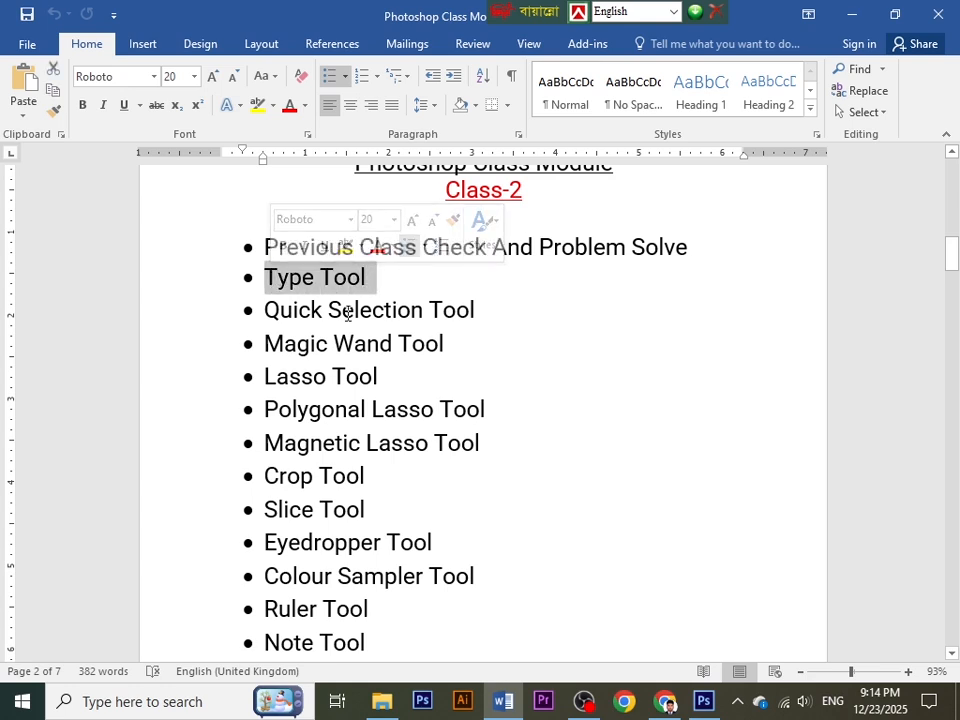
{"action": "left_click", "coordinate": [378, 288]}
{"action": "left_click_drag", "start_coordinate": [378, 288], "coordinate": [266, 280]}
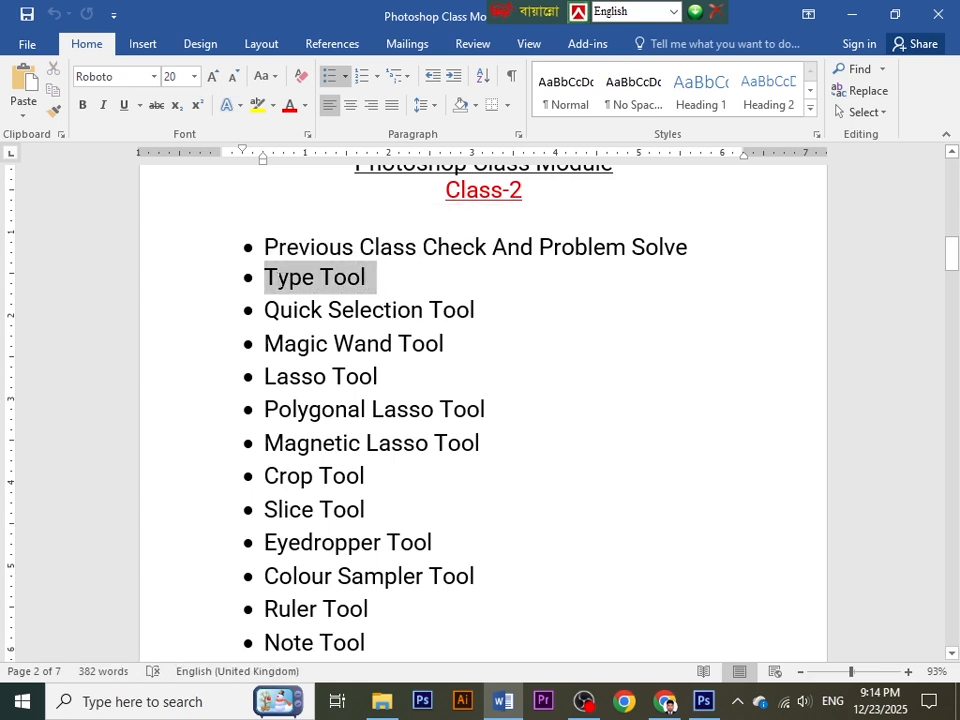
{"action": "left_click", "coordinate": [392, 283]}
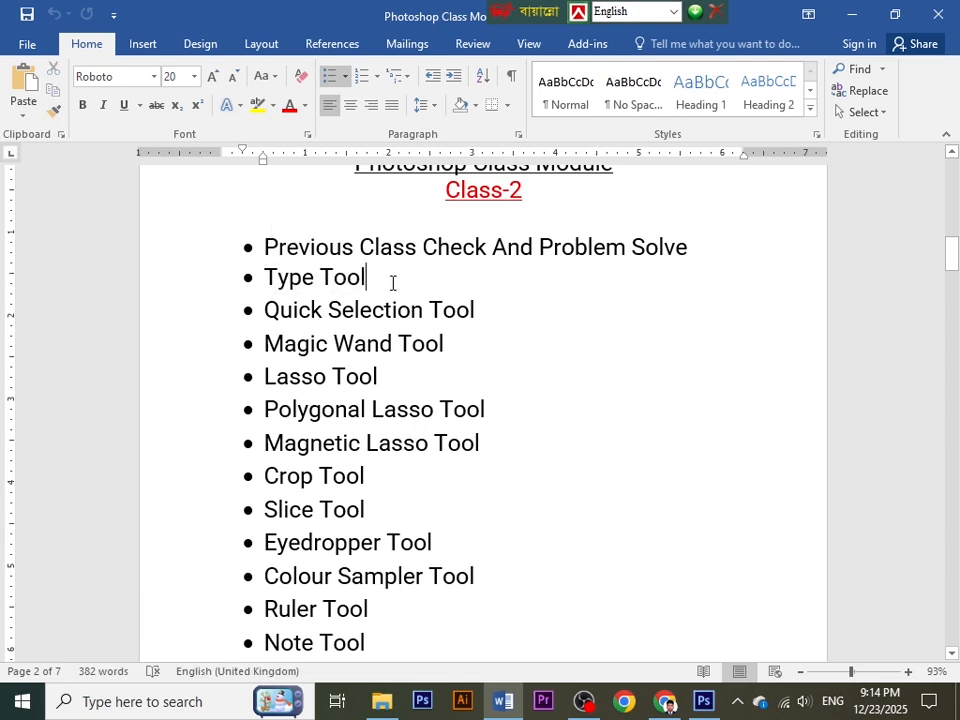
{"action": "left_click_drag", "start_coordinate": [392, 283], "coordinate": [268, 279]}
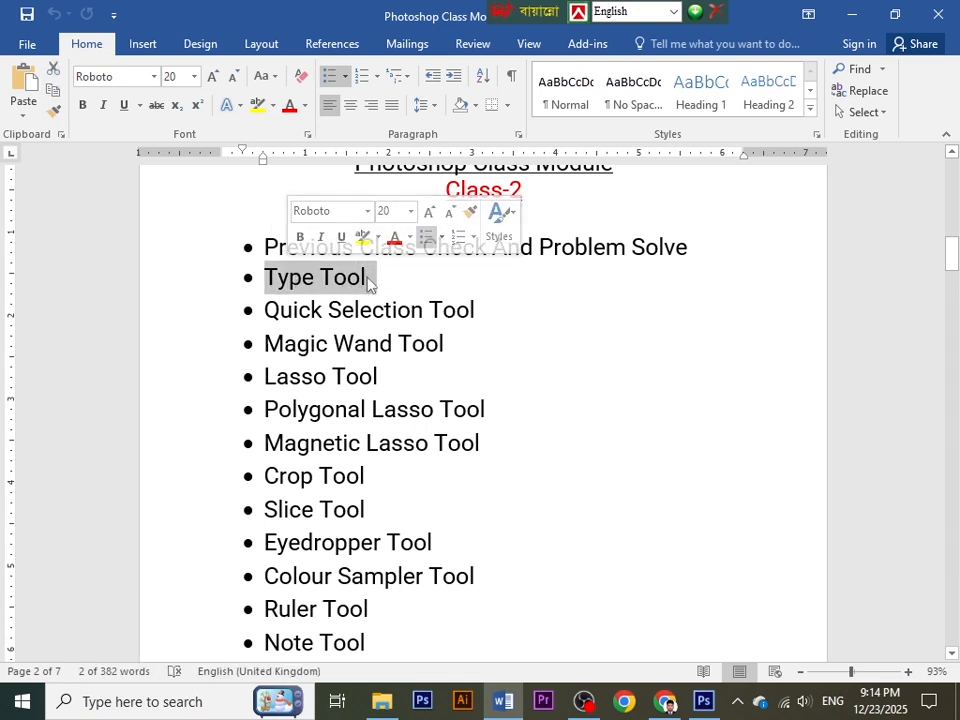
{"action": "left_click", "coordinate": [380, 285]}
{"action": "left_click_drag", "start_coordinate": [380, 285], "coordinate": [294, 280]}
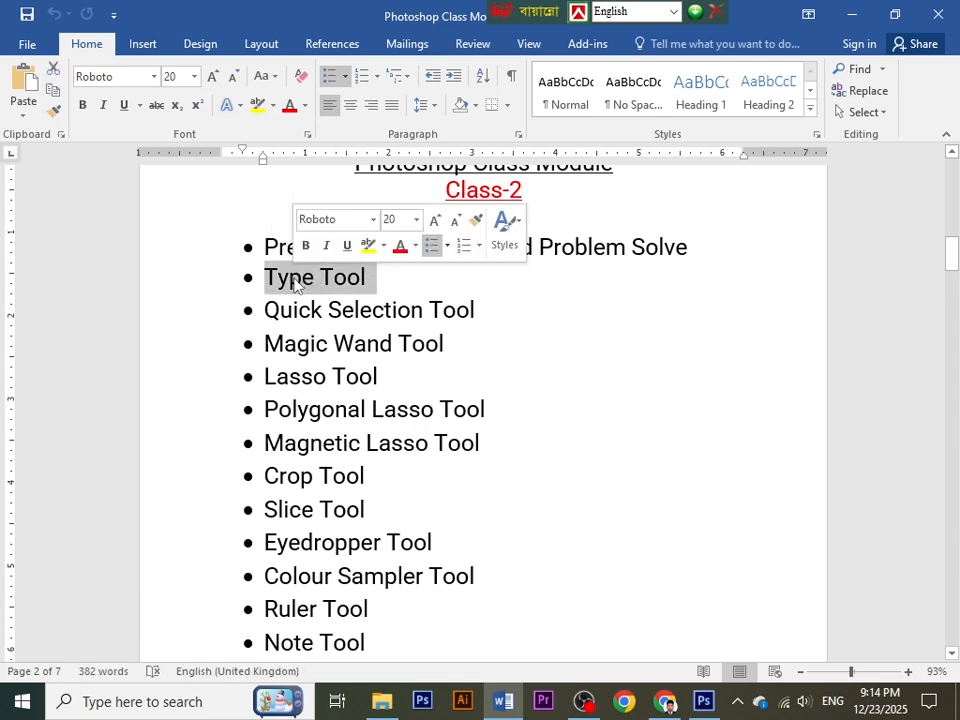
{"action": "left_click_drag", "start_coordinate": [531, 15], "coordinate": [485, 14]}
{"action": "left_click_drag", "start_coordinate": [370, 280], "coordinate": [305, 279]}
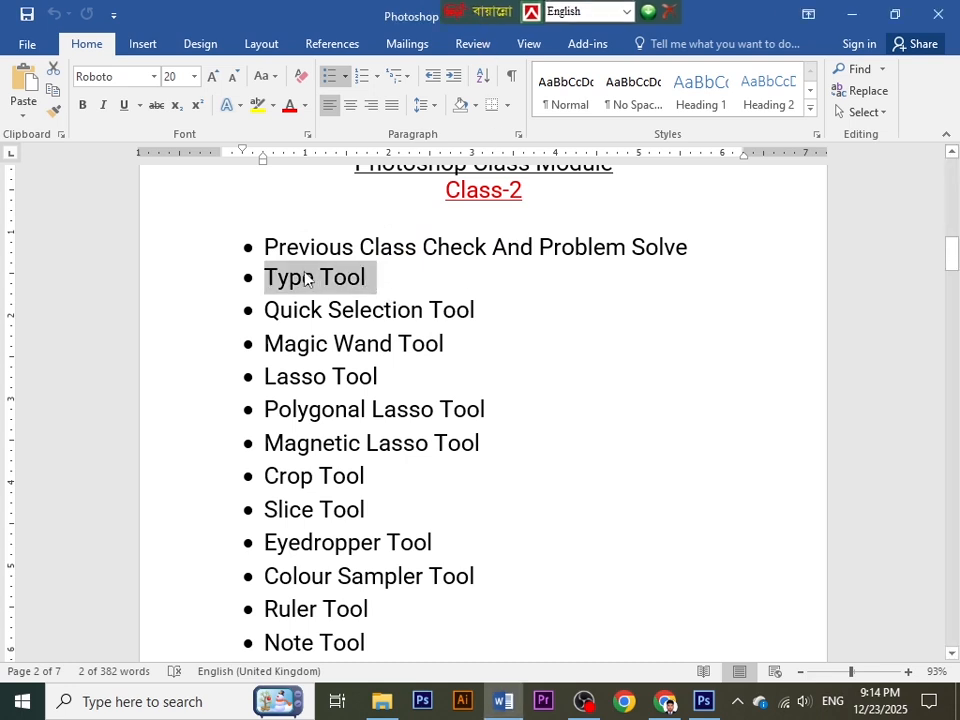
{"action": "left_click", "coordinate": [354, 308]}
{"action": "left_click_drag", "start_coordinate": [368, 278], "coordinate": [264, 280]}
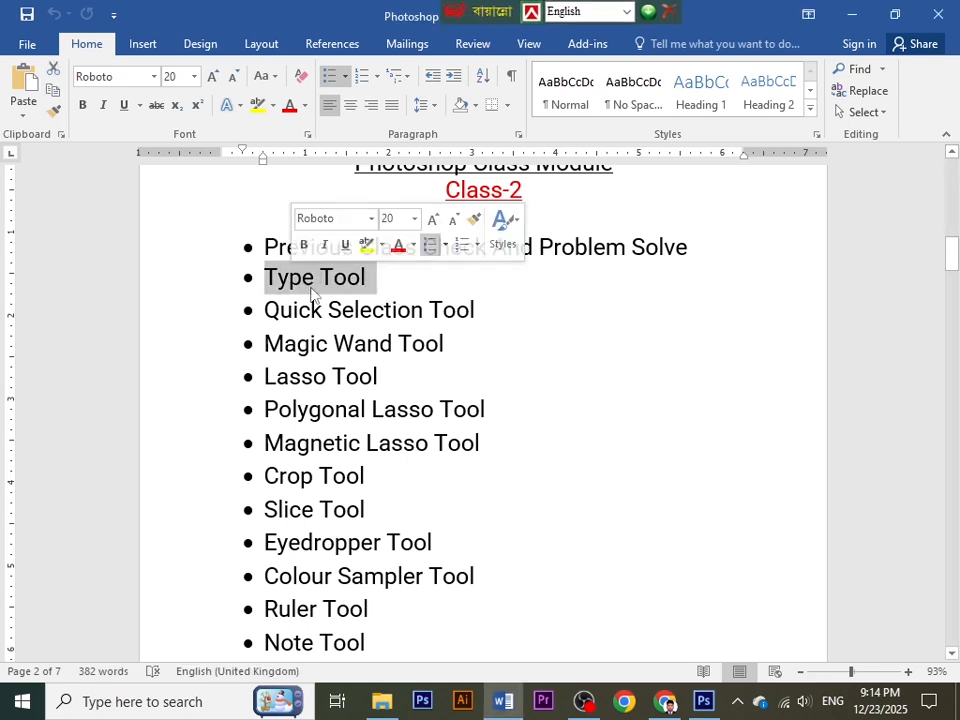
{"action": "left_click_drag", "start_coordinate": [383, 290], "coordinate": [289, 287]}
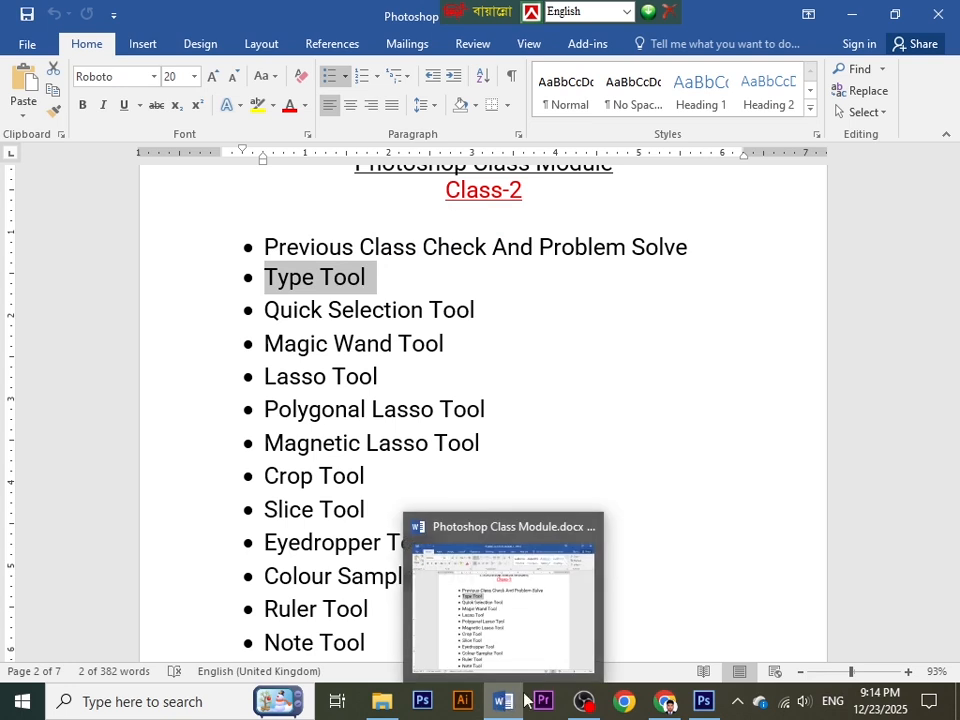
Switch to Photoshop, add a new layer, and paste the copied text into a Type tool text box on the canvas's left half
{"action": "left_click", "coordinate": [702, 702]}
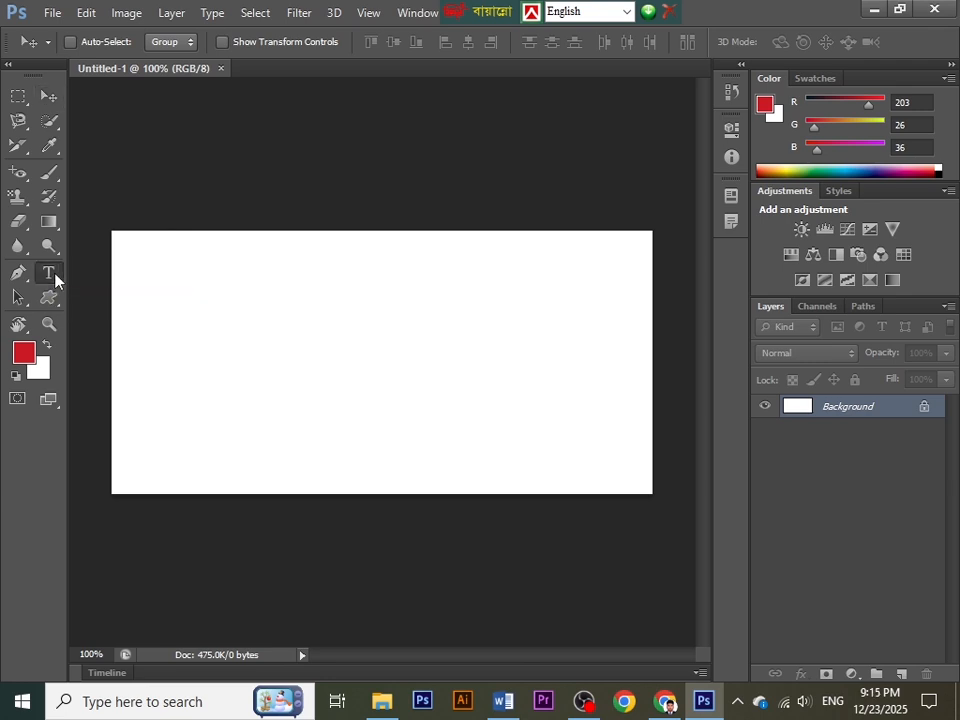
{"action": "key", "text": "t"}
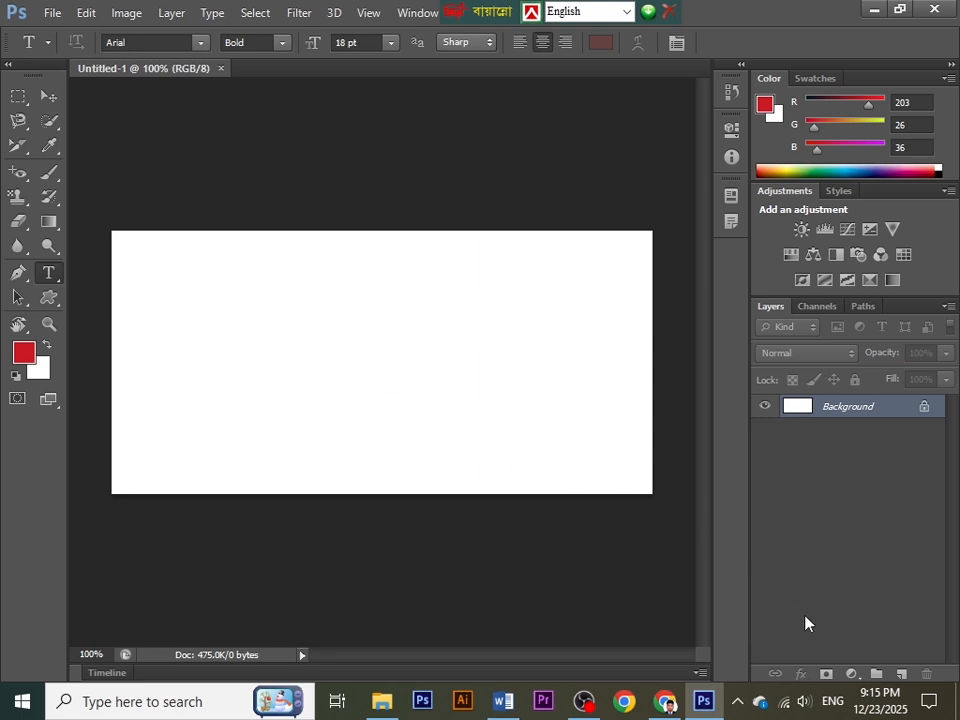
{"action": "left_click", "coordinate": [901, 675]}
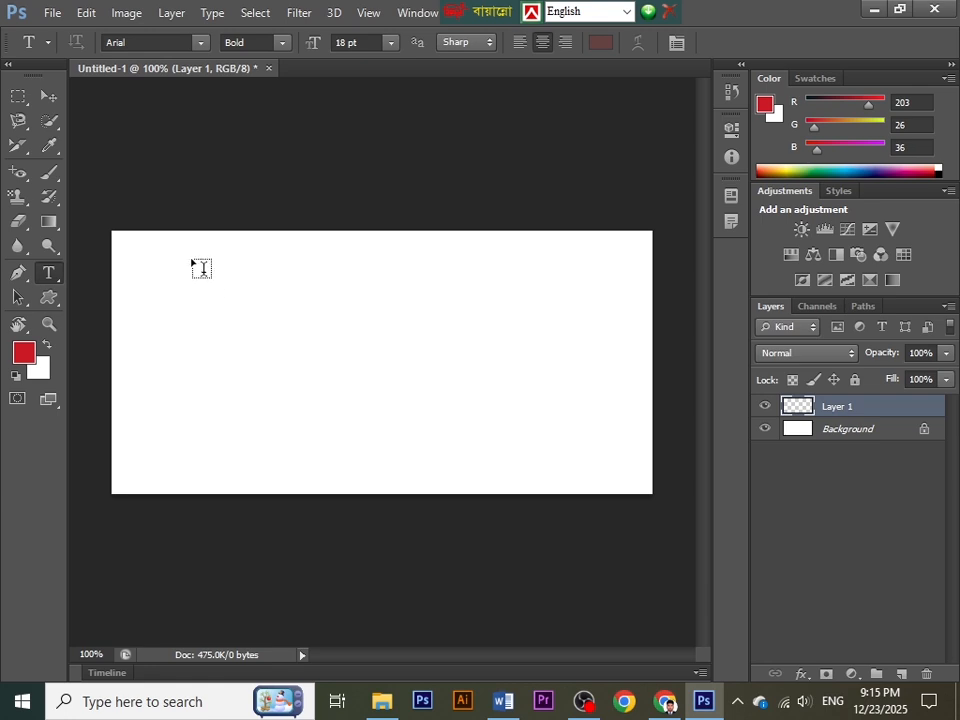
{"action": "left_click_drag", "start_coordinate": [192, 259], "coordinate": [400, 483]}
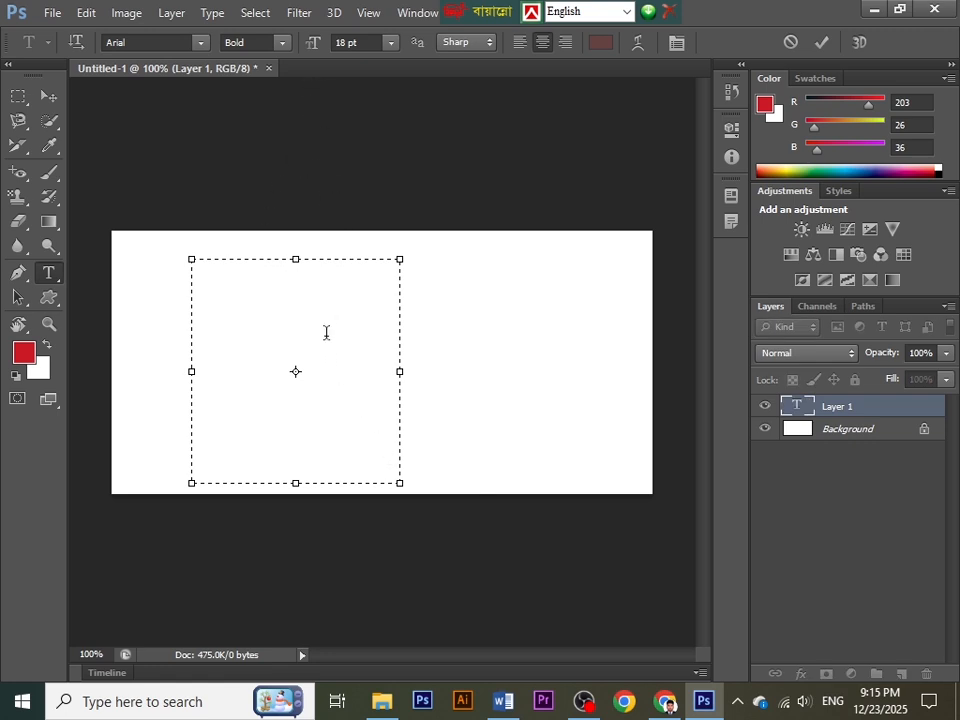
{"action": "key", "text": "ctrl+v"}
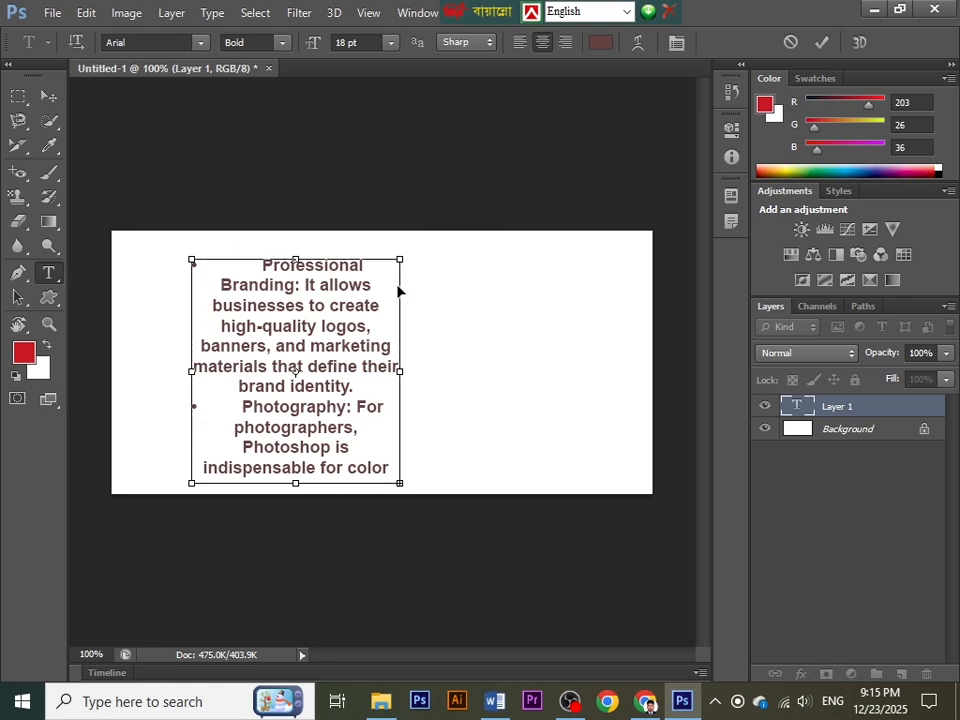
Set the colour of all the pasted text to near-black 060000 and left-align it
{"action": "key", "text": "ctrl+a"}
{"action": "left_click", "coordinate": [590, 45]}
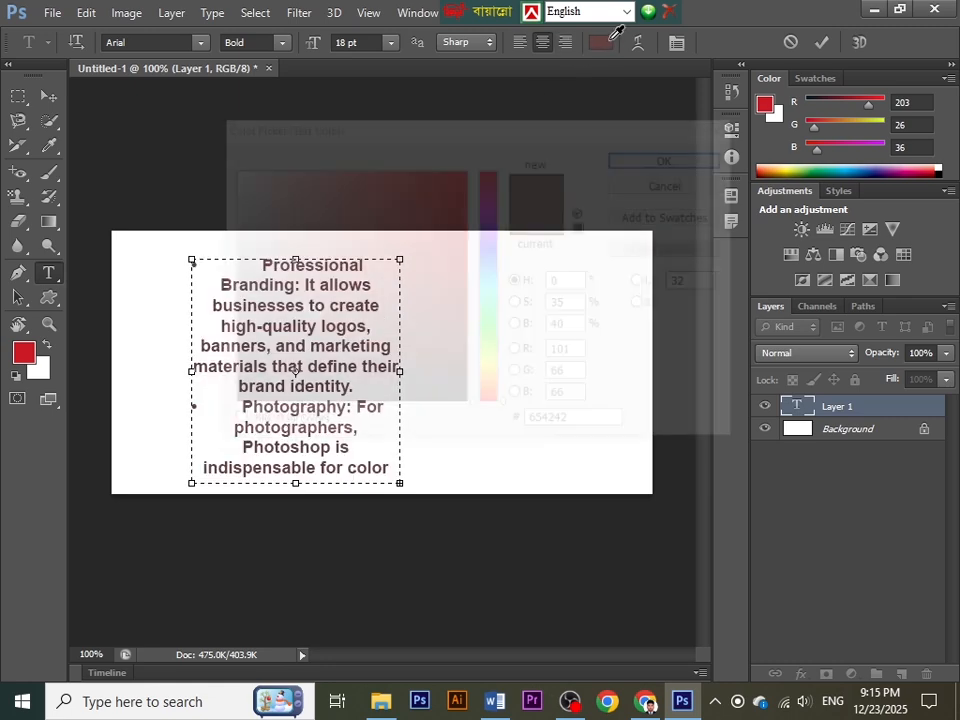
{"action": "left_click", "coordinate": [448, 401]}
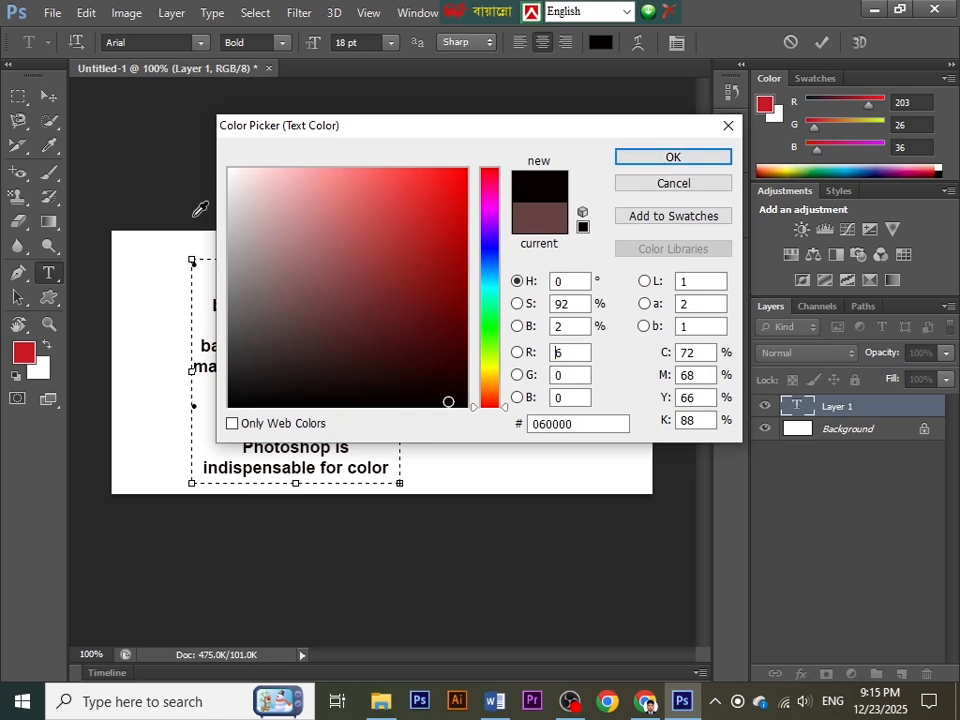
{"action": "left_click", "coordinate": [669, 160]}
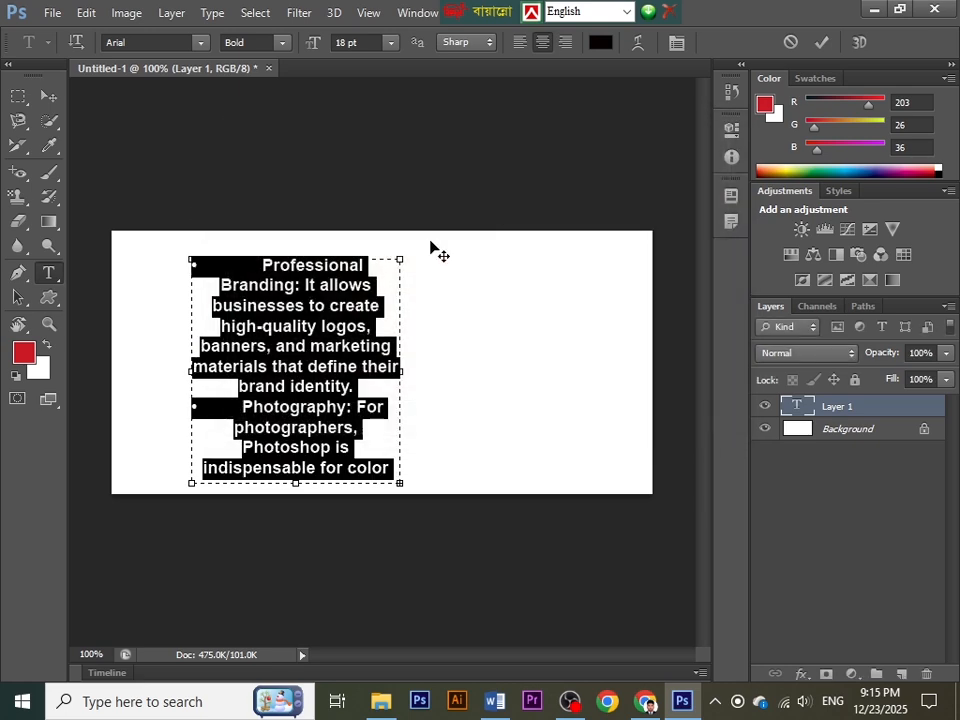
{"action": "left_click", "coordinate": [521, 45]}
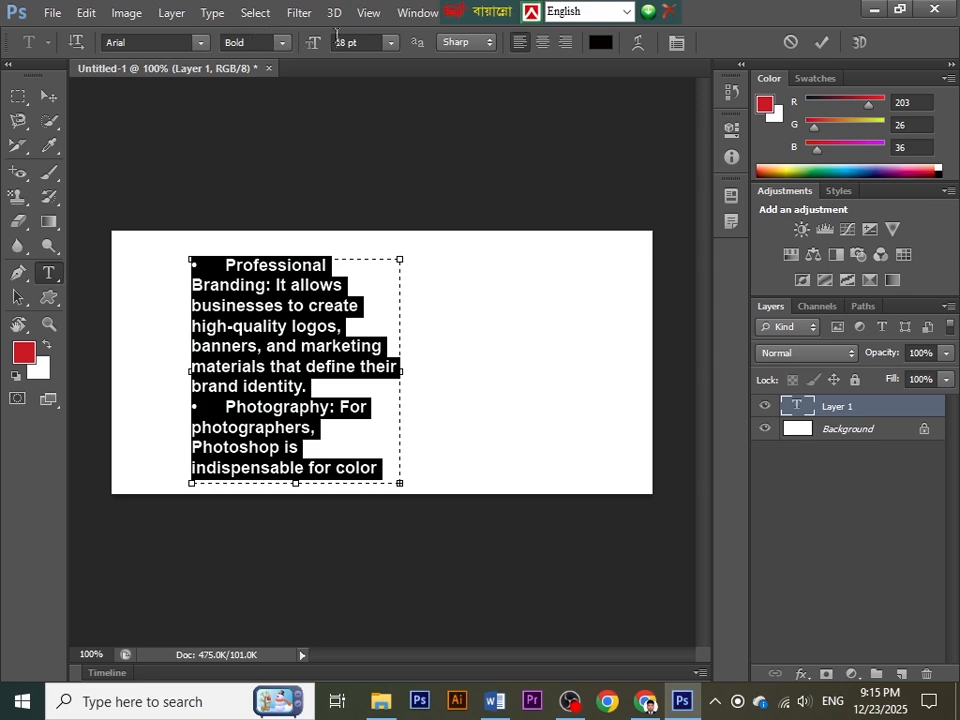
Try the Italic style on the selected Arial paragraph text, and set its font style to Narrow
{"action": "left_click", "coordinate": [201, 44]}
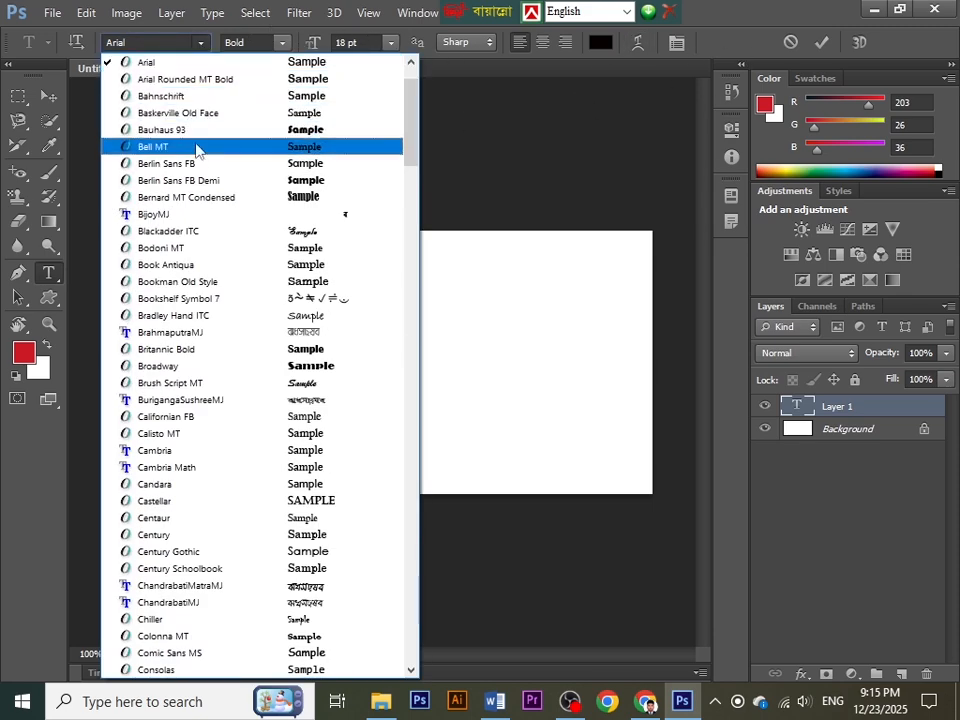
{"action": "left_click", "coordinate": [284, 43]}
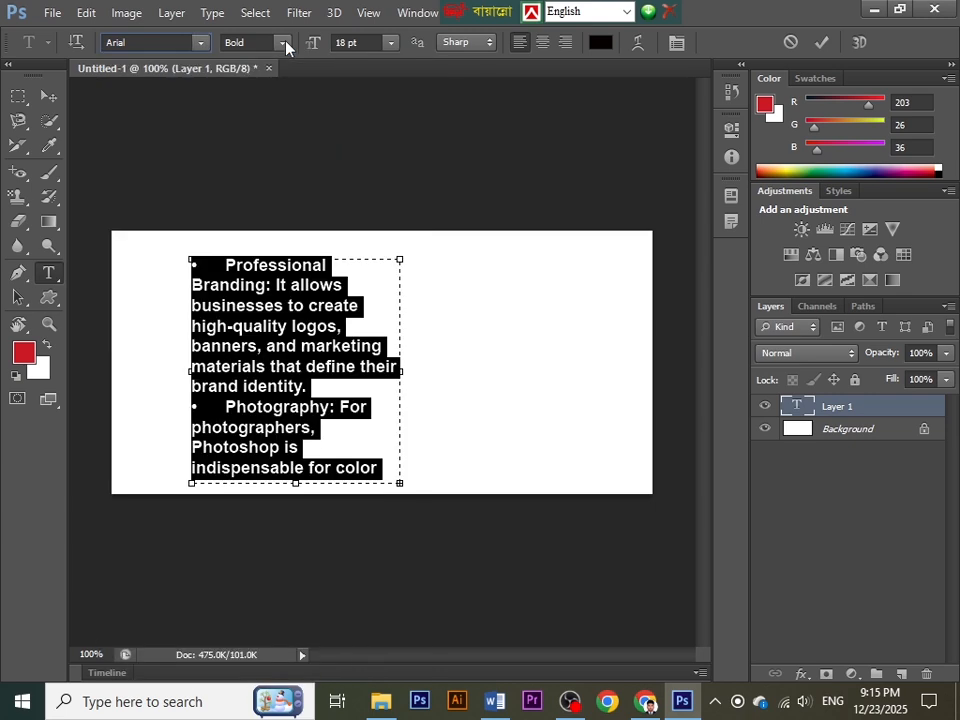
{"action": "left_click", "coordinate": [284, 43]}
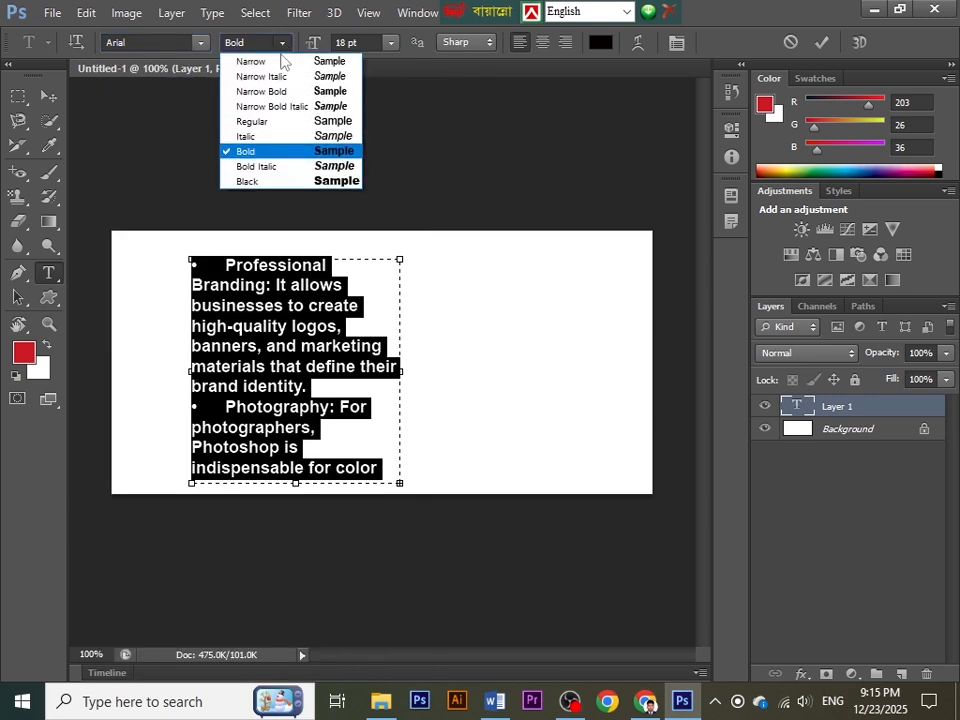
{"action": "left_click", "coordinate": [268, 137]}
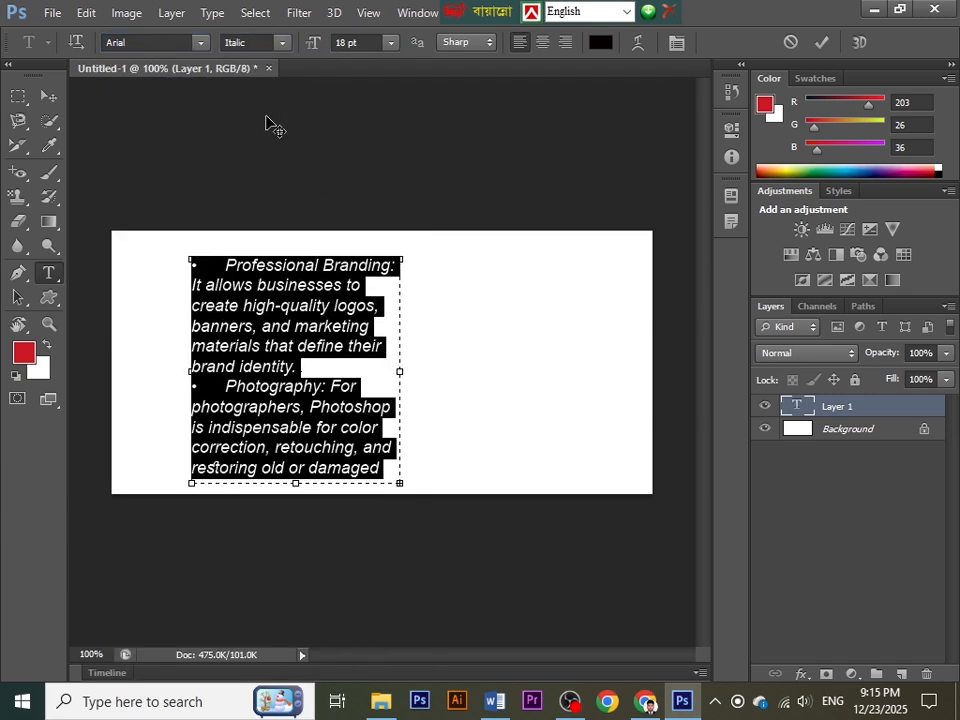
{"action": "left_click", "coordinate": [279, 45]}
{"action": "left_click", "coordinate": [250, 62]}
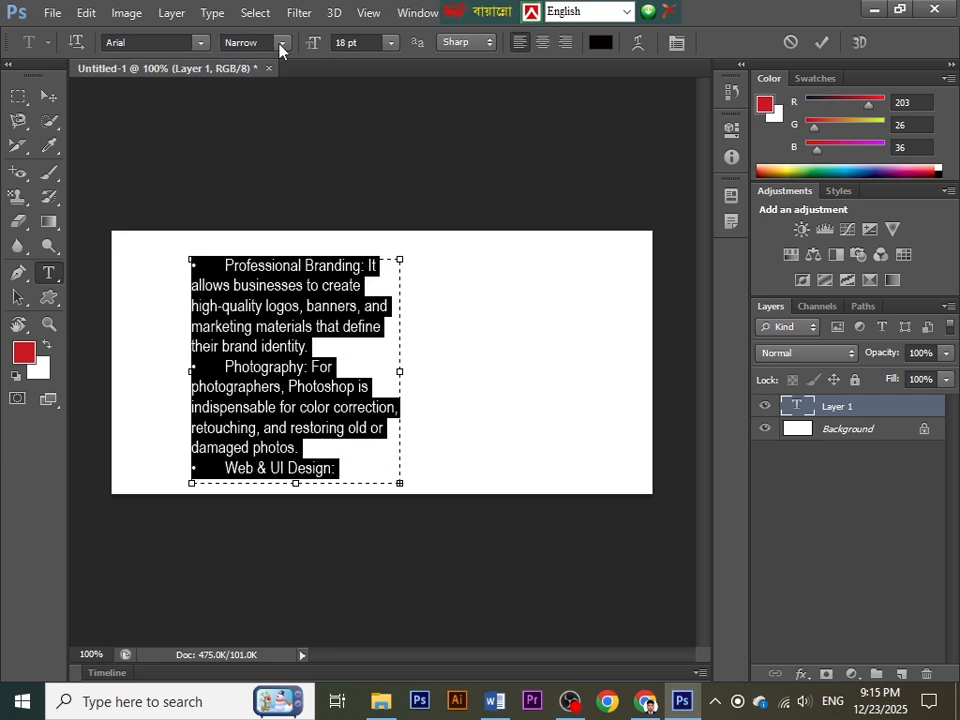
Try a 10 pt size on the selected paragraph text, and set its font size to 14 pt
{"action": "left_click", "coordinate": [390, 43]}
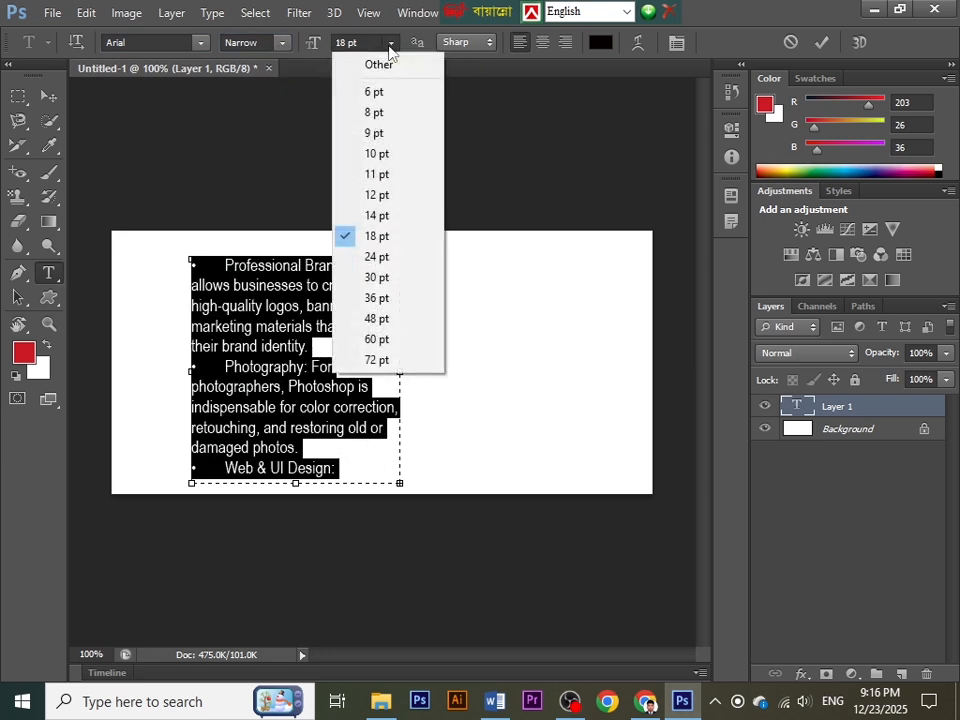
{"action": "left_click", "coordinate": [387, 154]}
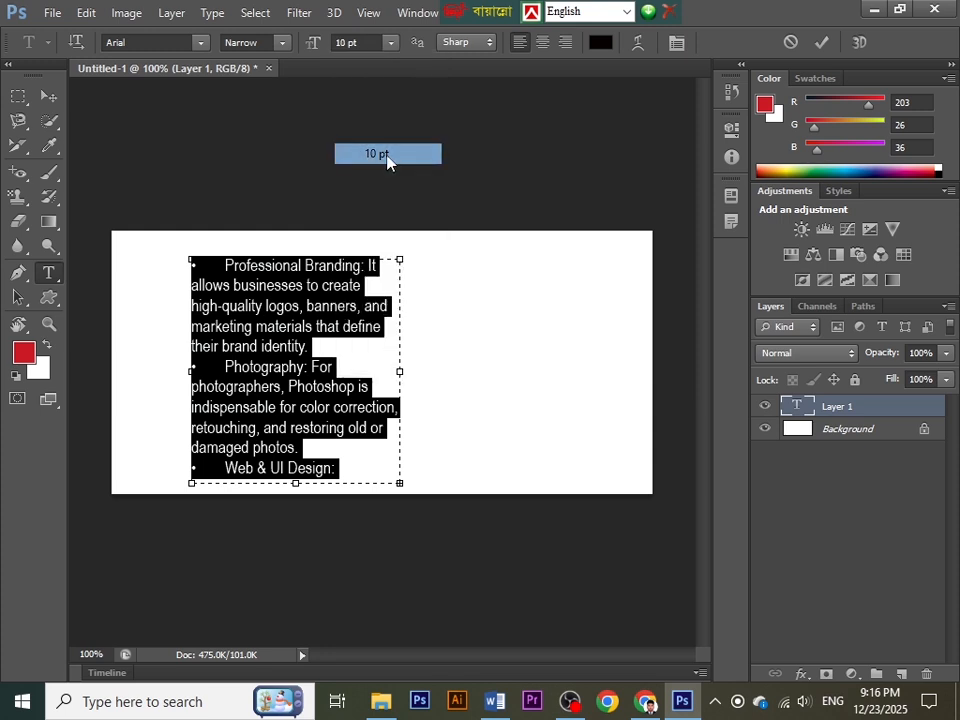
{"action": "left_click", "coordinate": [391, 42]}
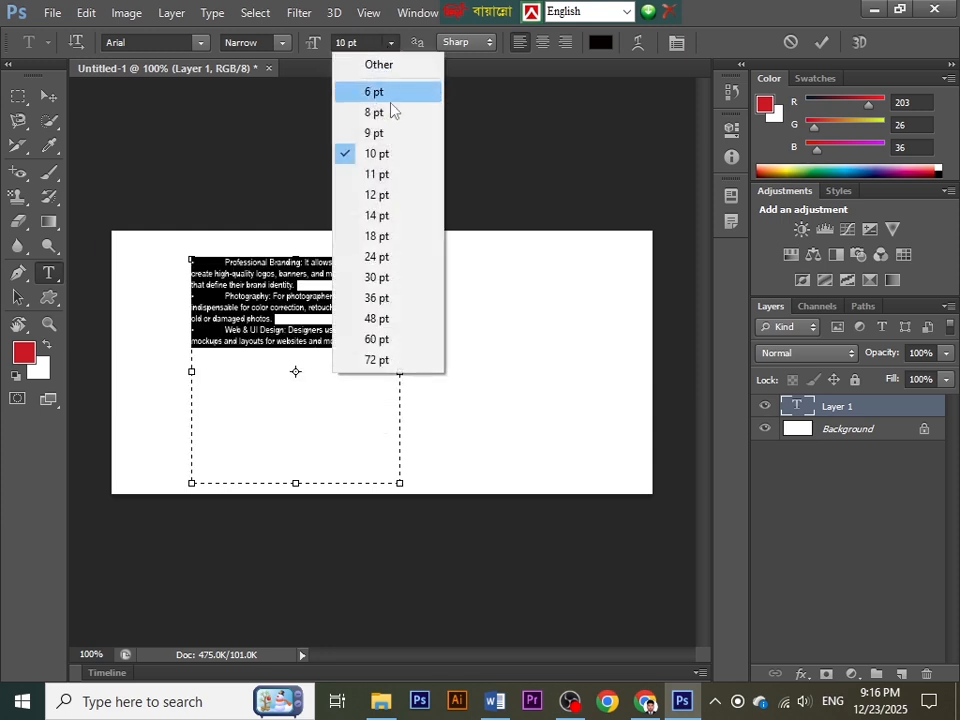
{"action": "left_click", "coordinate": [379, 215]}
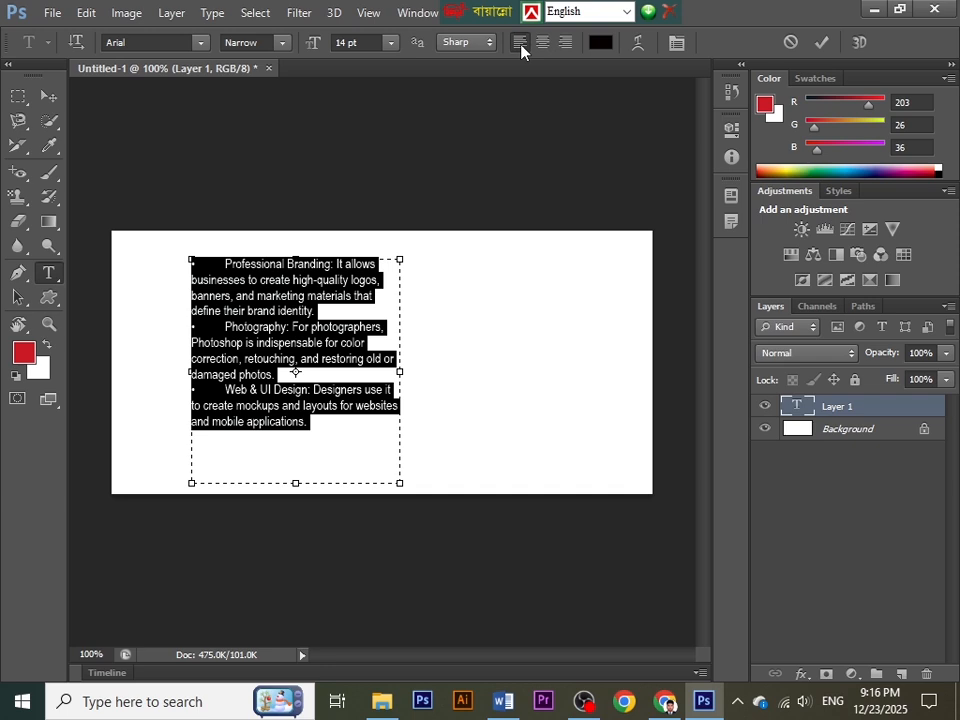
Try centre and right alignment on the paragraph text, and restore left alignment
{"action": "left_click", "coordinate": [543, 43]}
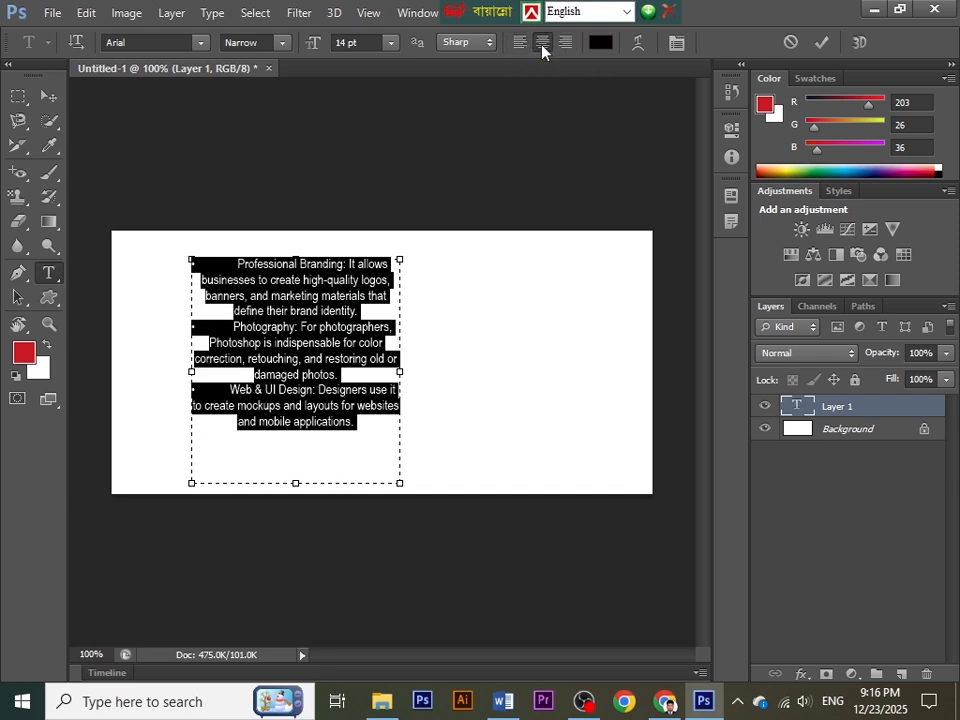
{"action": "left_click", "coordinate": [566, 44]}
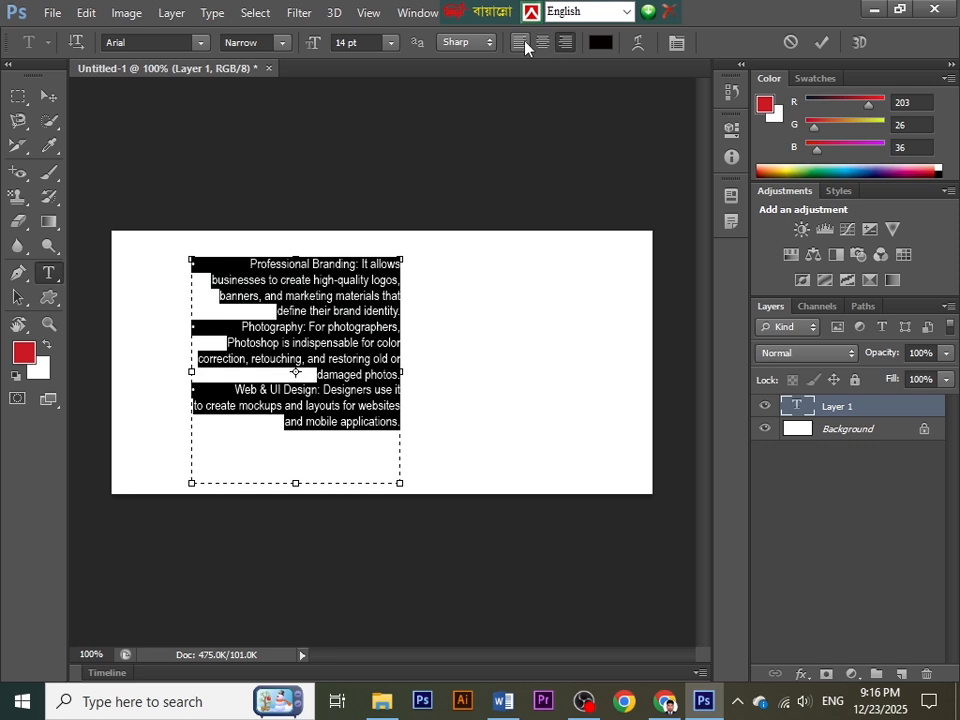
{"action": "left_click", "coordinate": [525, 44]}
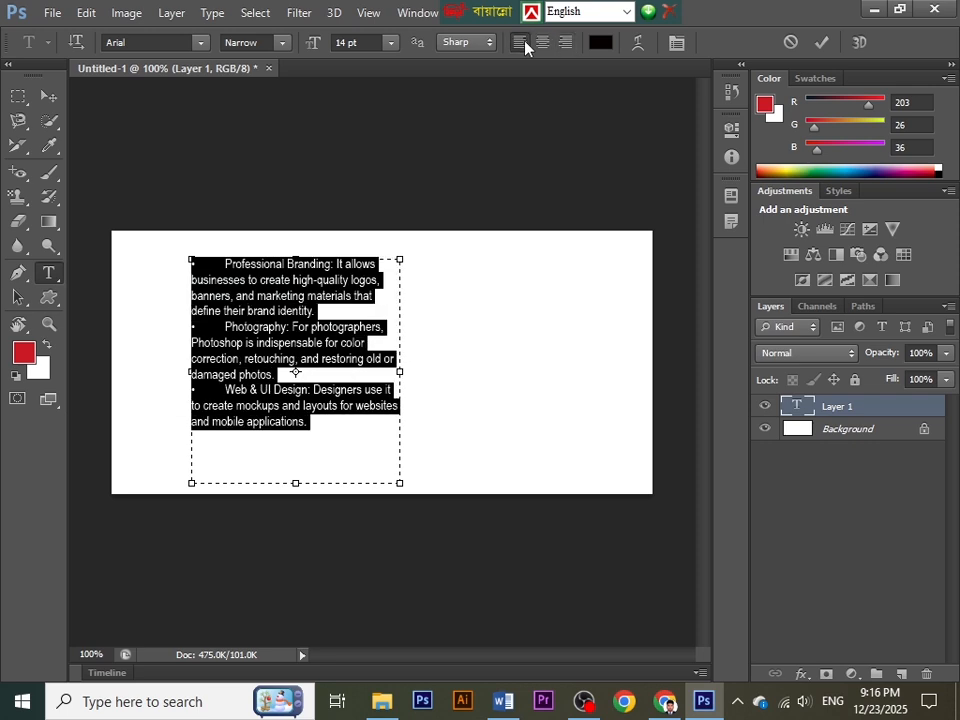
Commit the text edits and move the paragraph close to the canvas's upper-left corner
{"action": "left_click", "coordinate": [823, 43]}
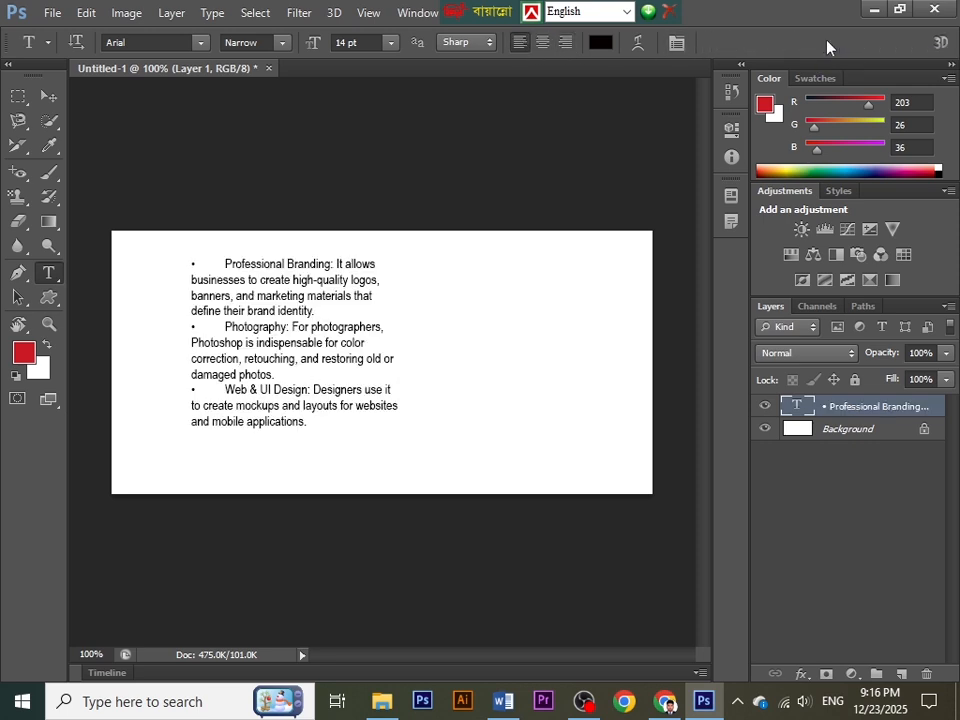
{"action": "left_click", "coordinate": [48, 96]}
{"action": "left_click_drag", "start_coordinate": [300, 345], "coordinate": [211, 325]}
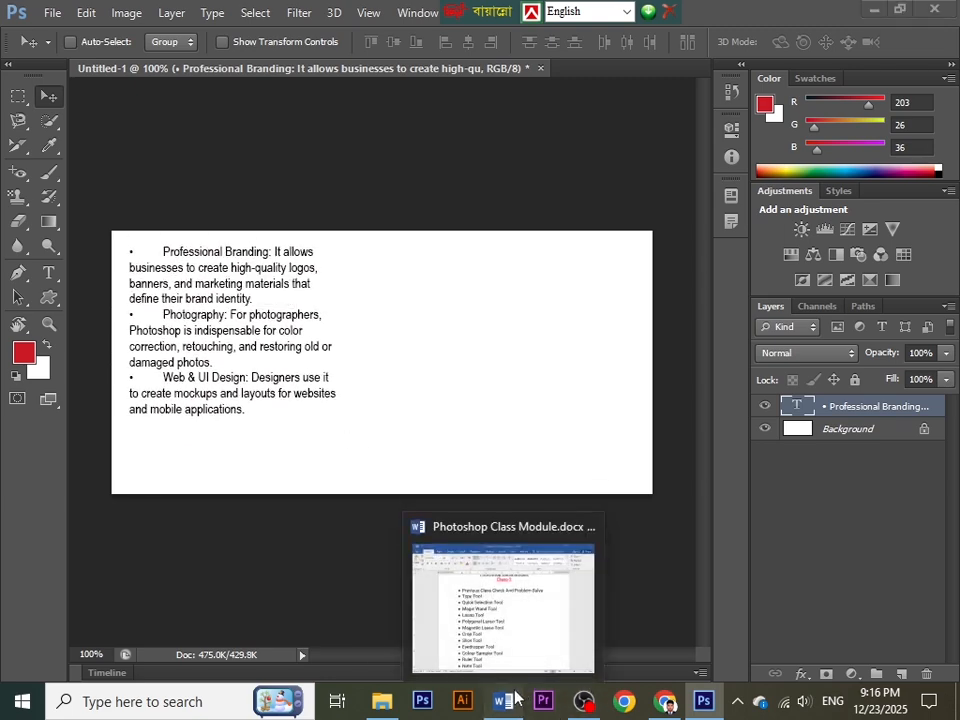
Switch to Word and highlight the Quick Selection Tool entry in the Class-2 topic list
{"action": "left_click", "coordinate": [378, 525]}
{"action": "left_click_drag", "start_coordinate": [486, 311], "coordinate": [264, 311]}
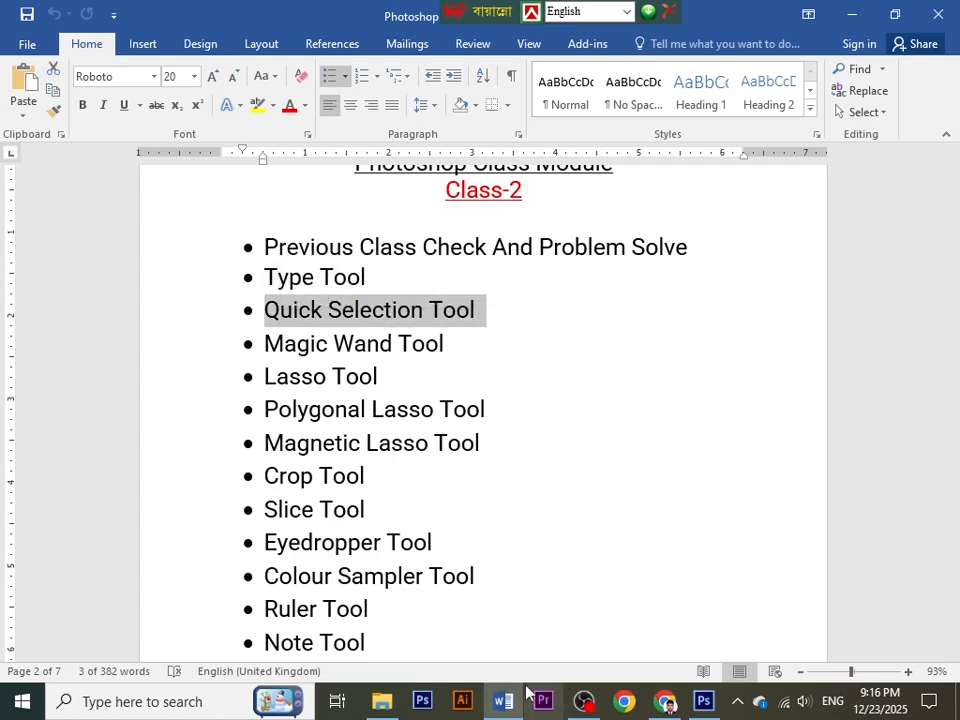
Switch to Photoshop and open Untitled-1.psd from the photoshop help folder
{"action": "left_click", "coordinate": [700, 703]}
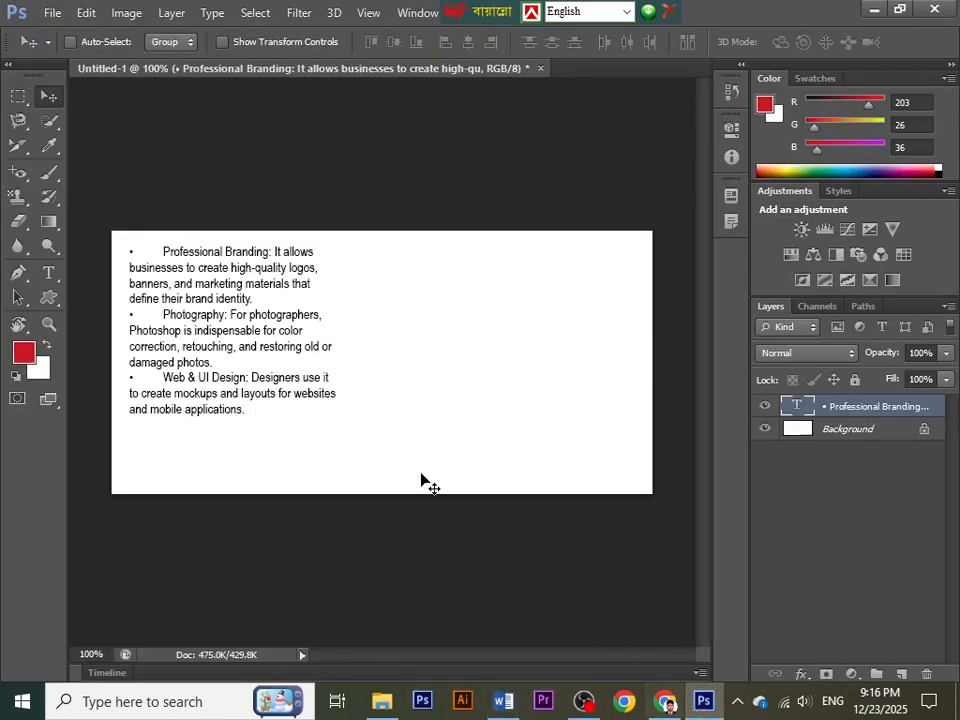
{"action": "left_click", "coordinate": [56, 16]}
{"action": "left_click", "coordinate": [66, 51]}
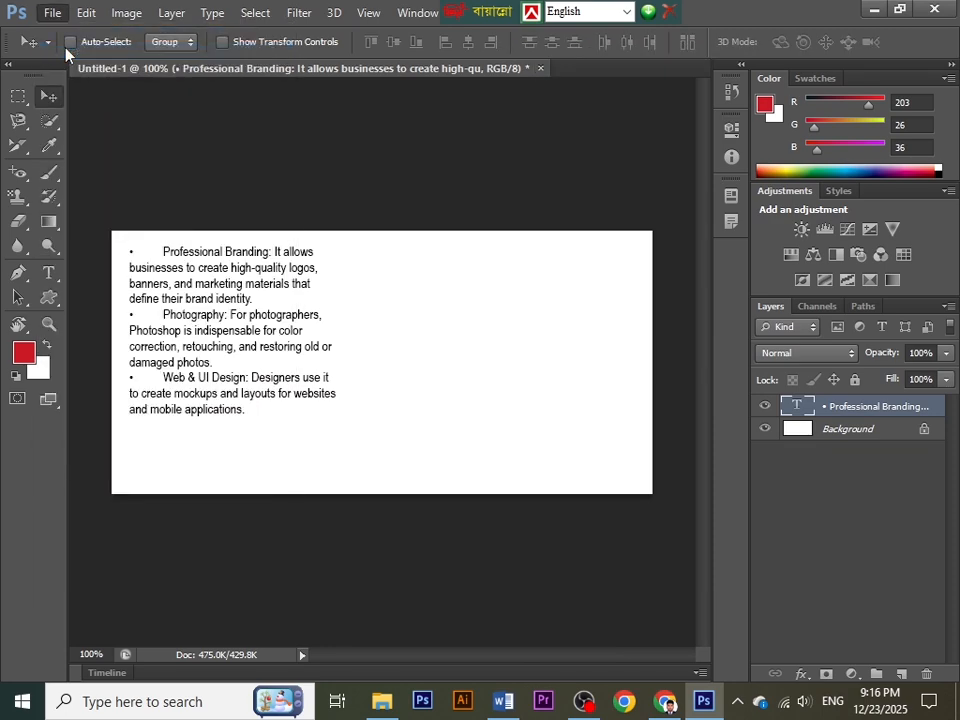
{"action": "left_click", "coordinate": [323, 175]}
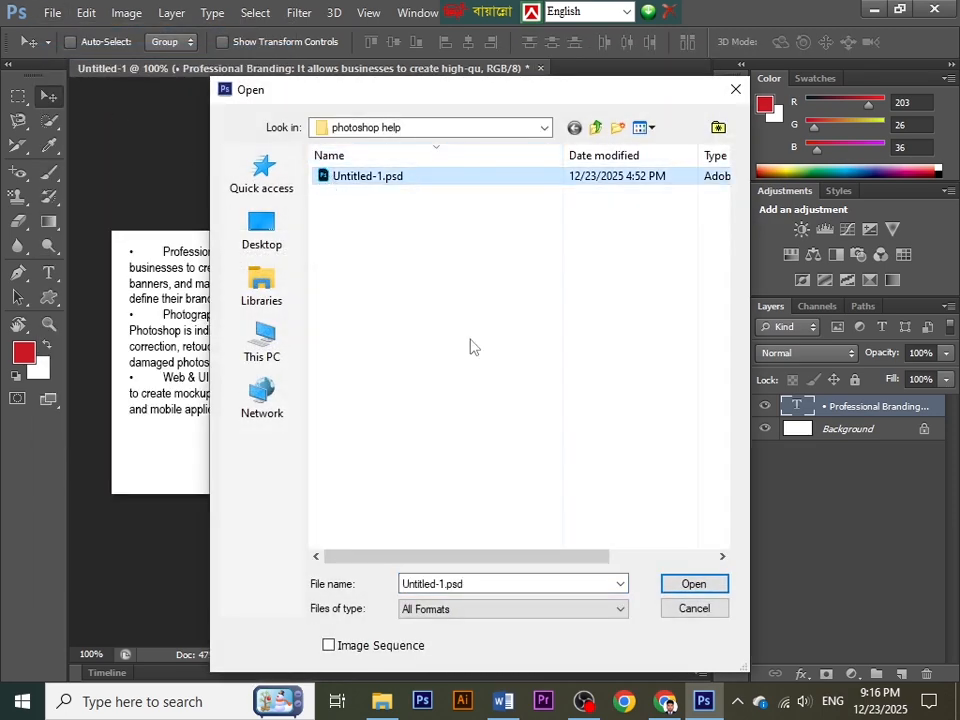
{"action": "left_click", "coordinate": [693, 584]}
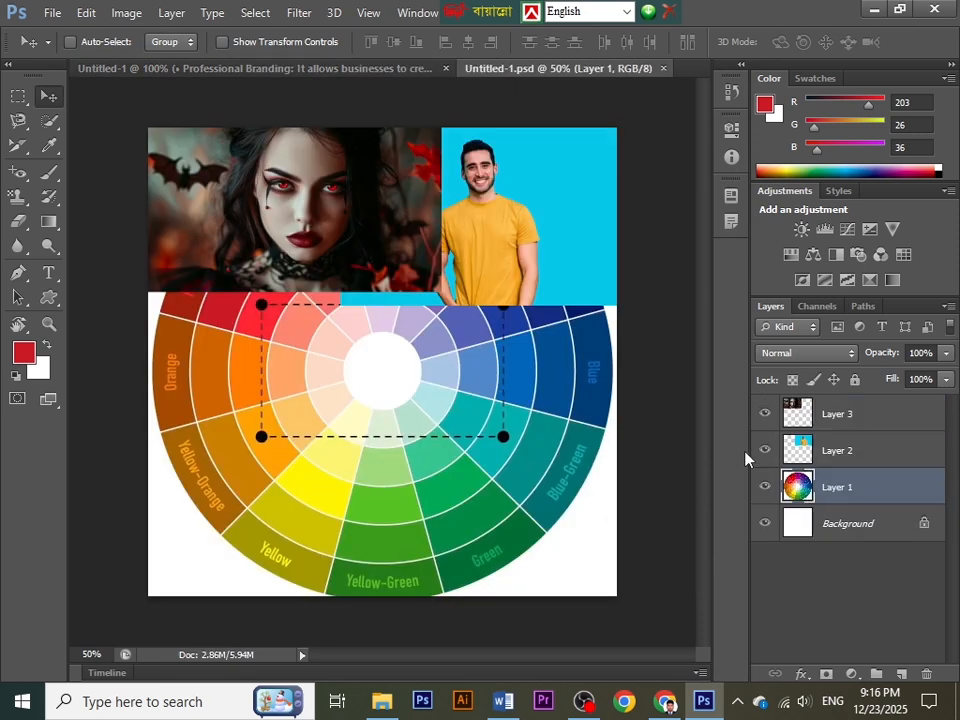
Hide Layer 1 and Layer 3, and move the man's photo on Layer 2 to the middle of the canvas
{"action": "left_click", "coordinate": [765, 487]}
{"action": "left_click", "coordinate": [765, 413]}
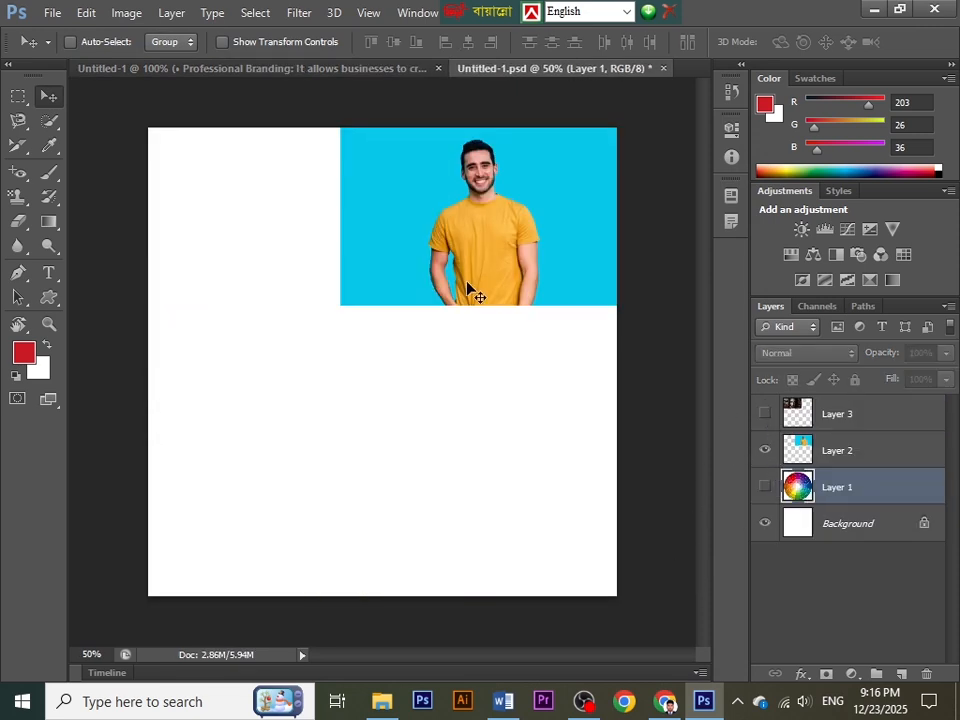
{"action": "left_click_drag", "start_coordinate": [480, 268], "coordinate": [418, 326]}
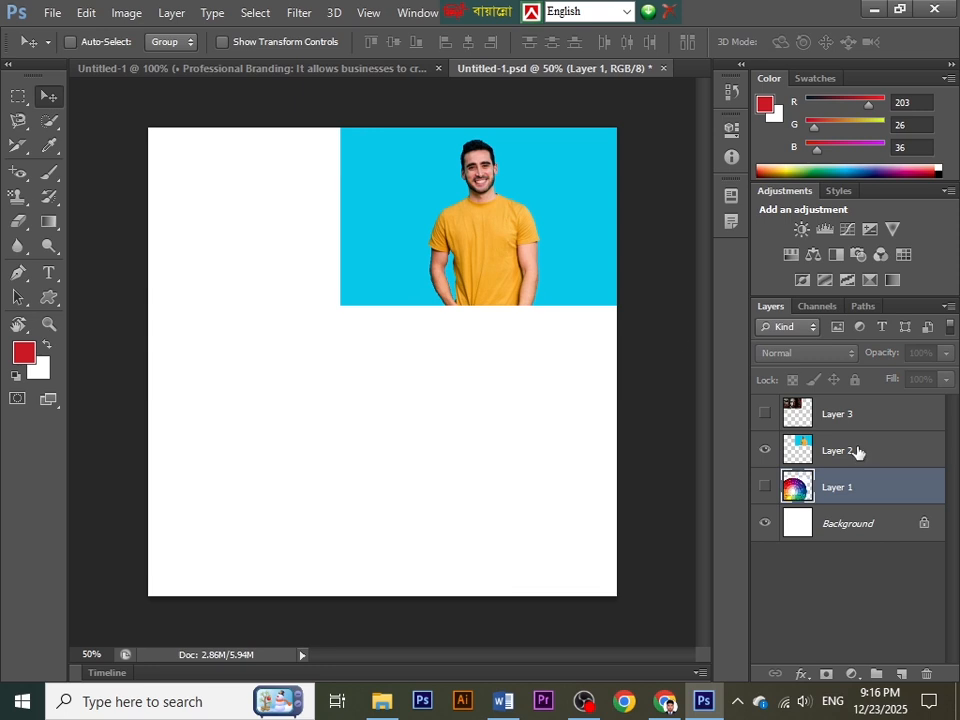
{"action": "left_click", "coordinate": [783, 452]}
{"action": "left_click_drag", "start_coordinate": [467, 279], "coordinate": [365, 420]}
{"action": "scroll", "coordinate": [439, 396], "scroll_direction": "up", "scroll_amount": 3}
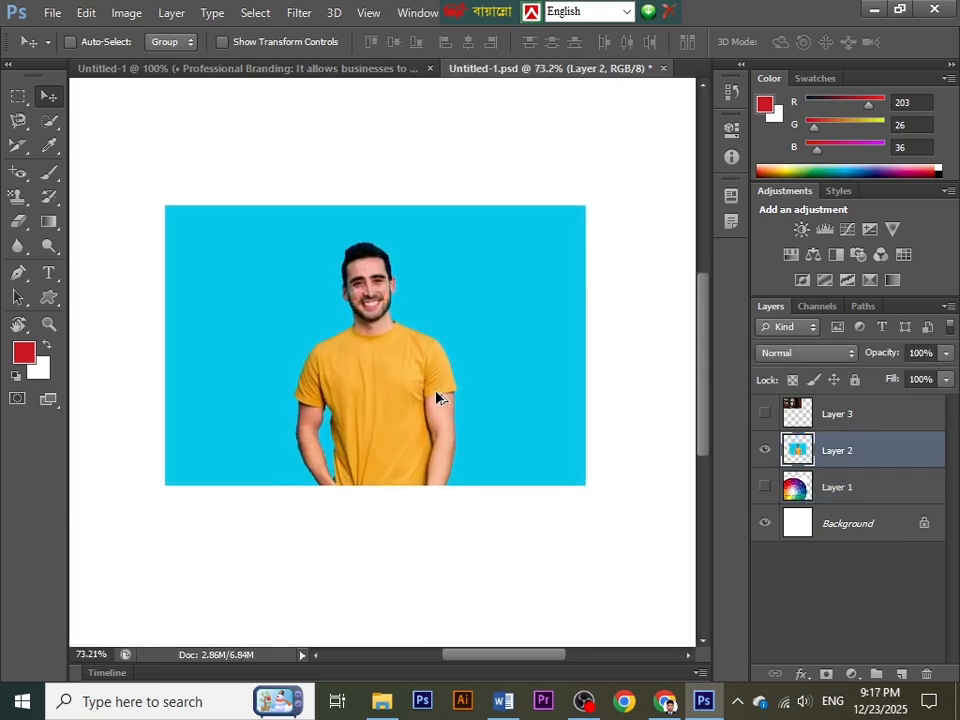
{"action": "scroll", "coordinate": [435, 403], "scroll_direction": "up", "scroll_amount": 2}
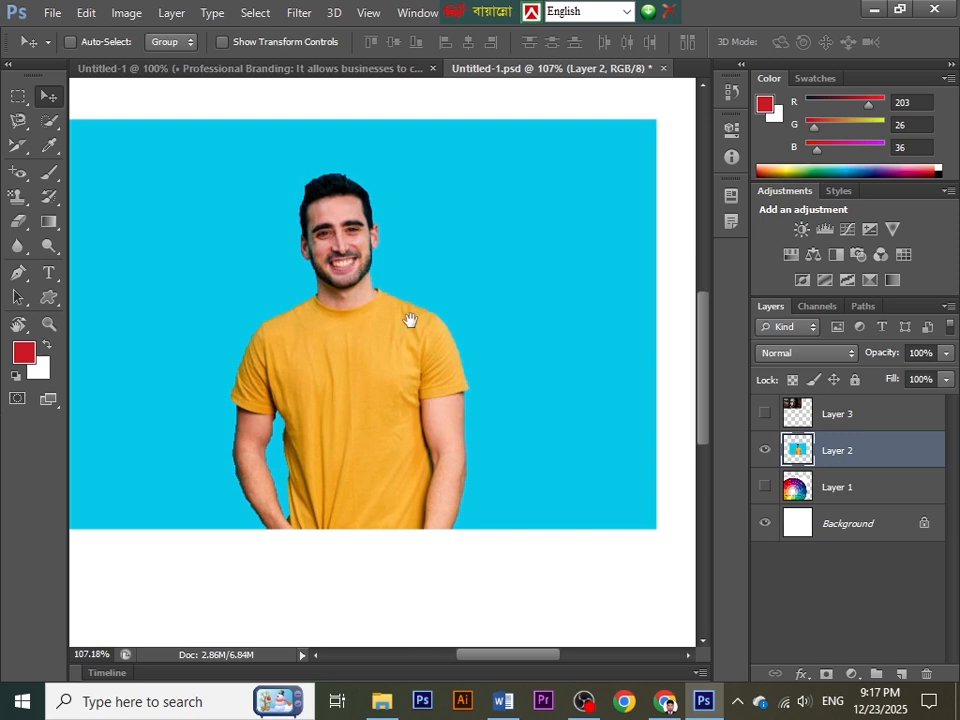
{"action": "left_click_drag", "start_coordinate": [410, 320], "coordinate": [447, 367]}
{"action": "scroll", "coordinate": [447, 370], "scroll_direction": "down", "scroll_amount": 1}
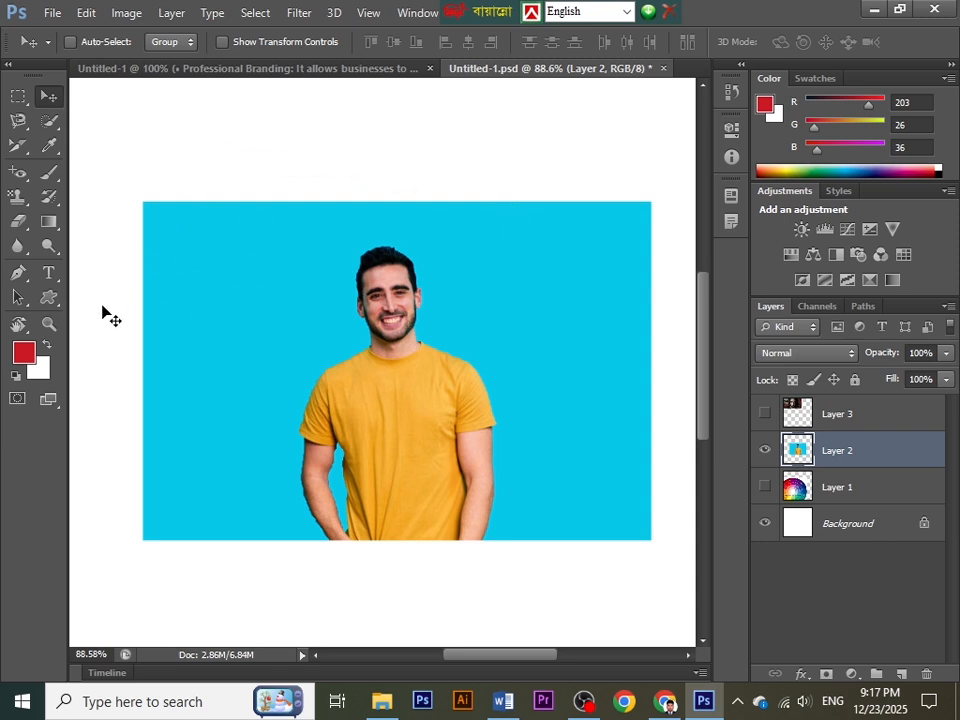
Activate the Quick Selection tool and set its brush size to 30 px
{"action": "left_click", "coordinate": [49, 122]}
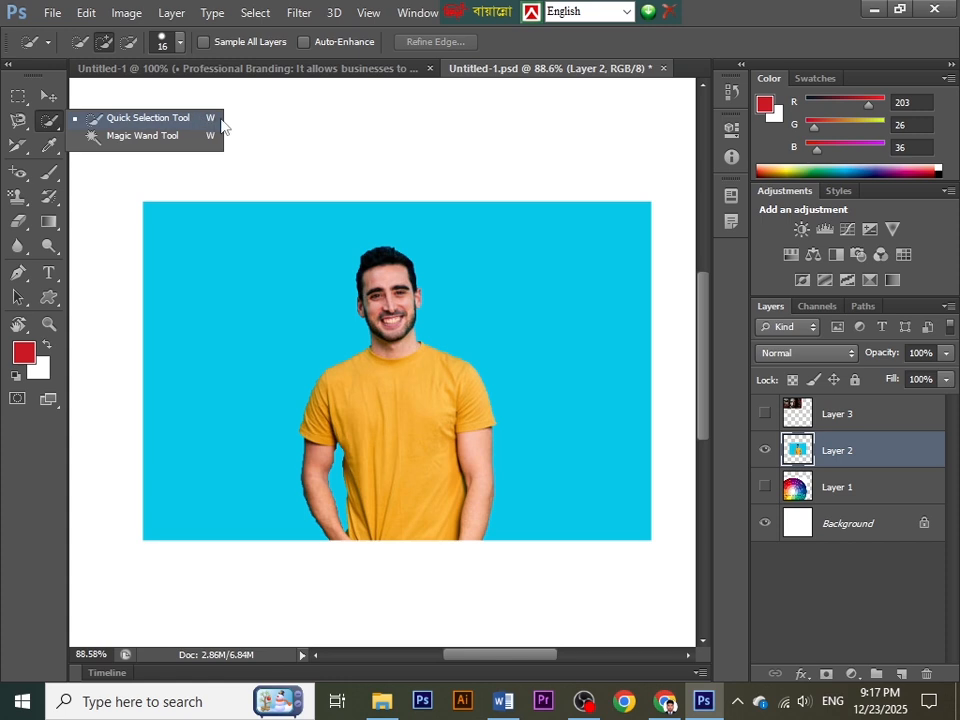
{"action": "left_click", "coordinate": [168, 119]}
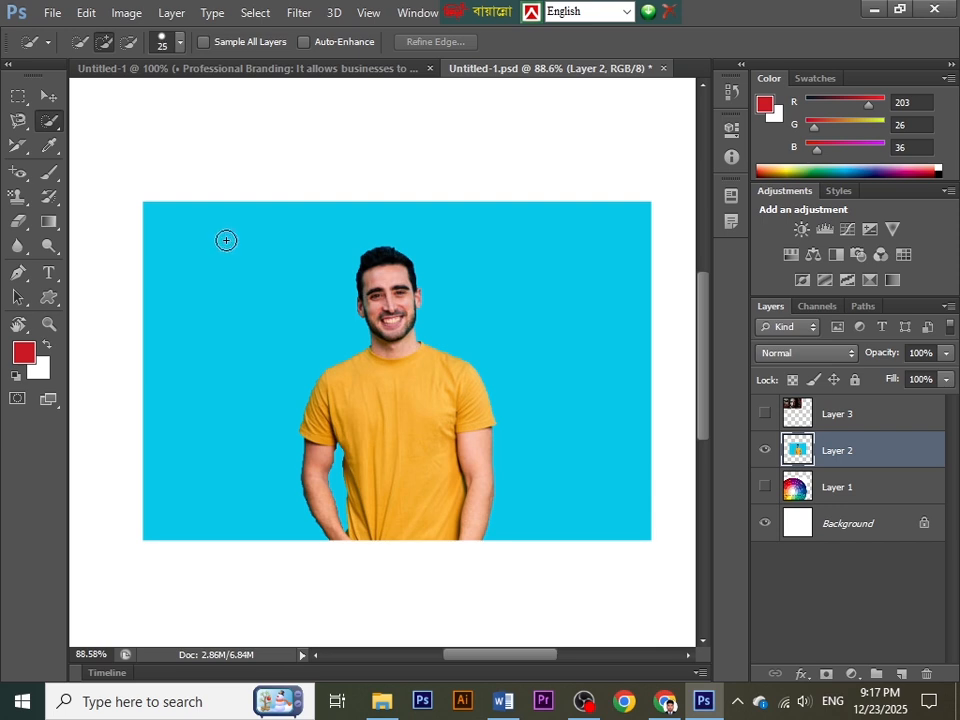
{"action": "key", "text": "bracketright"}
{"action": "key", "text": "bracketright"}
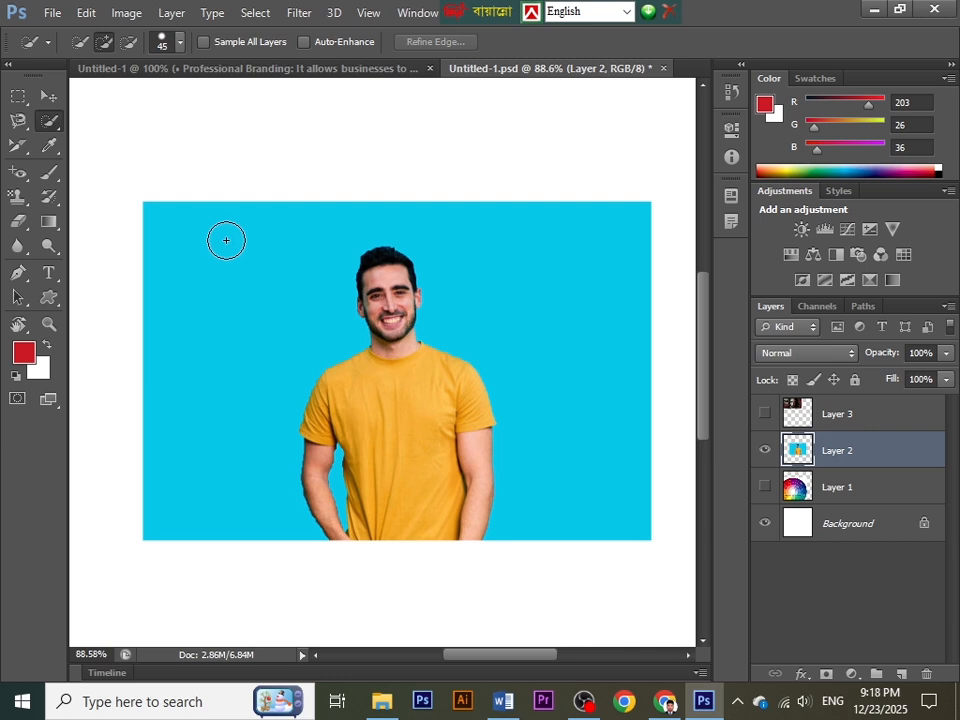
{"action": "key", "text": "bracketleft"}
{"action": "key", "text": "bracketleft"}
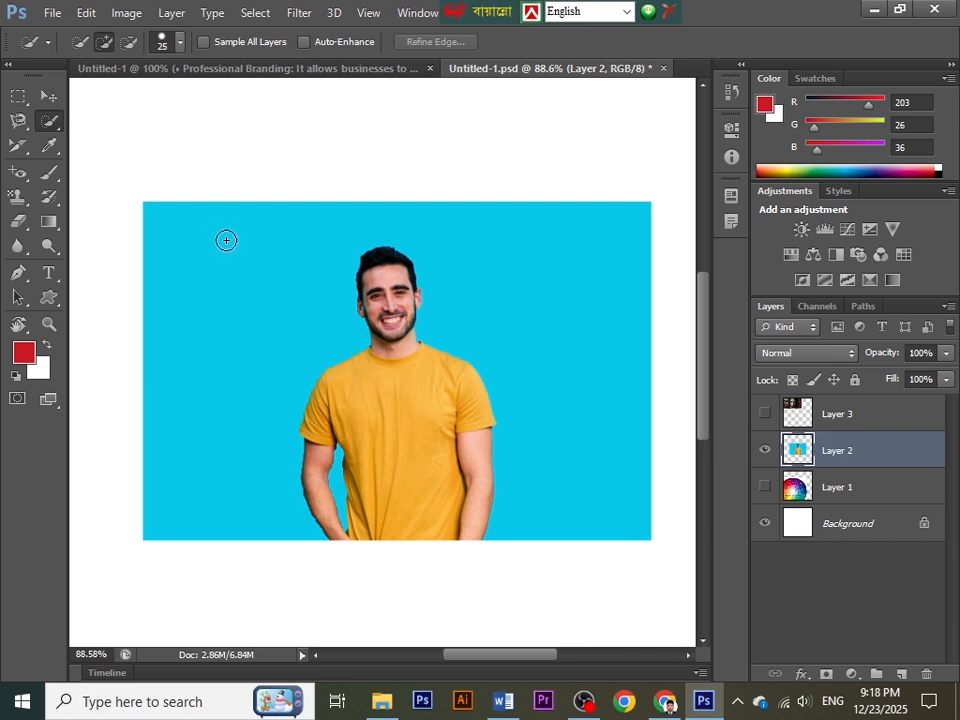
{"action": "key", "text": "bracketright"}
Switch the Quick Selection tool to subtract mode and show its brush size settings
{"action": "left_click", "coordinate": [104, 42]}
{"action": "left_click", "coordinate": [129, 45]}
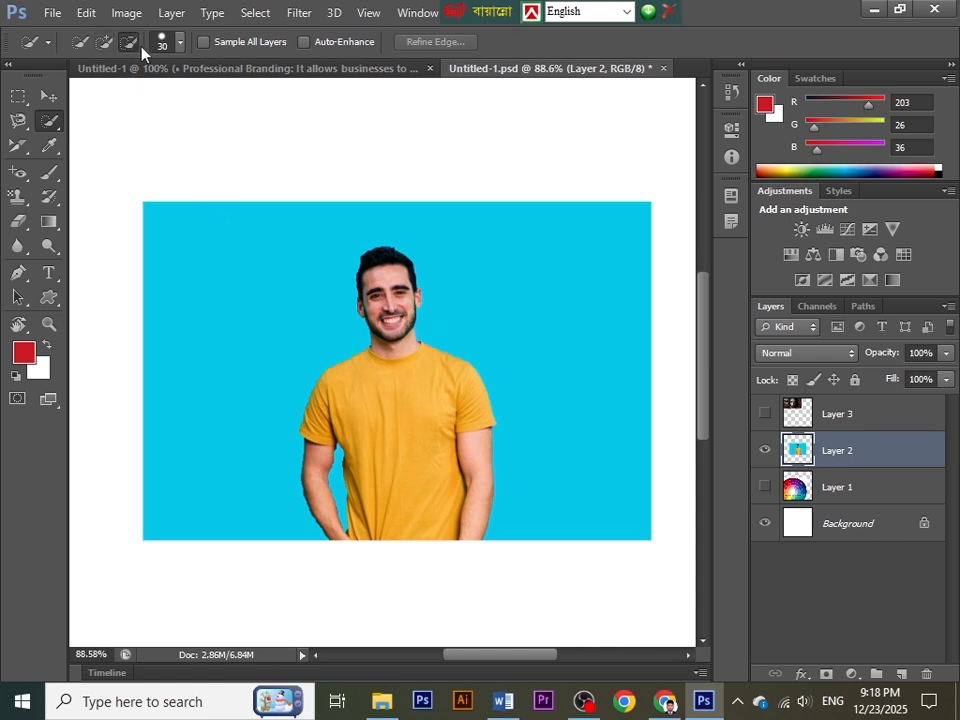
{"action": "left_click", "coordinate": [181, 45]}
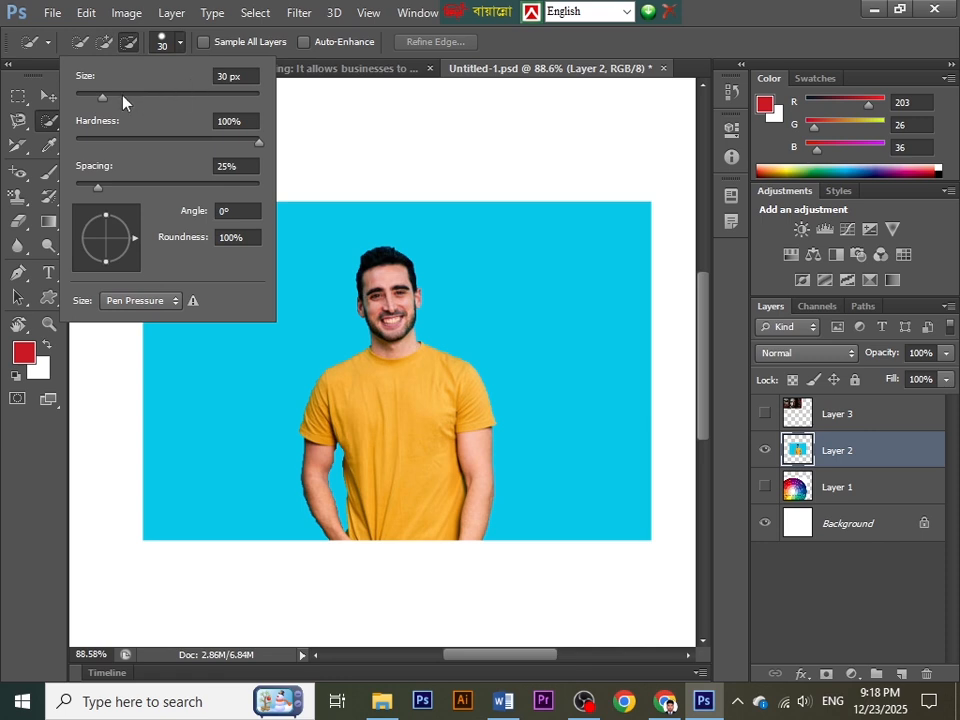
{"action": "mouse_move", "coordinate": [101, 99]}
{"action": "left_mouse_down"}
{"action": "mouse_move", "coordinate": [121, 103]}
{"action": "mouse_move", "coordinate": [103, 104]}
{"action": "left_mouse_up"}
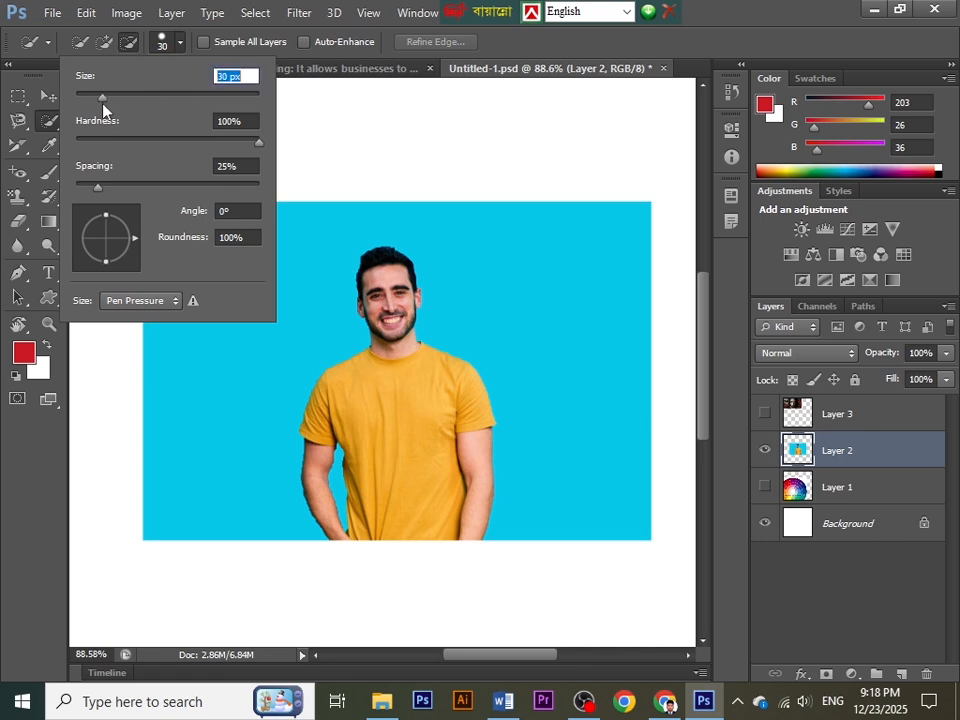
{"action": "left_click", "coordinate": [313, 136]}
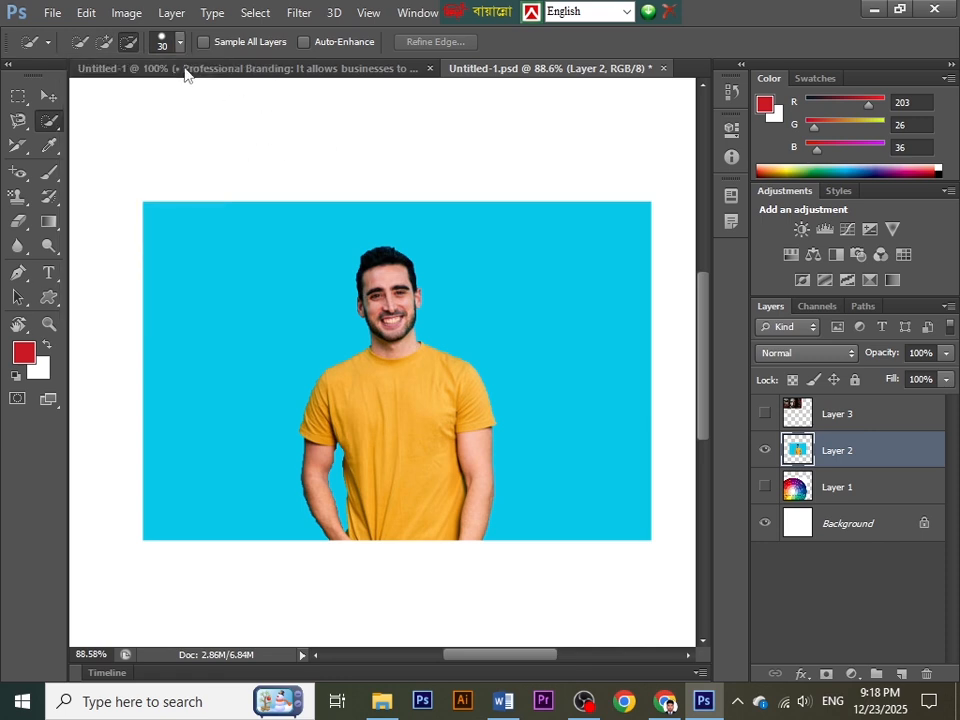
Set Quick Selection to add mode and select the blue background on both sides of the man
{"action": "left_click", "coordinate": [104, 42]}
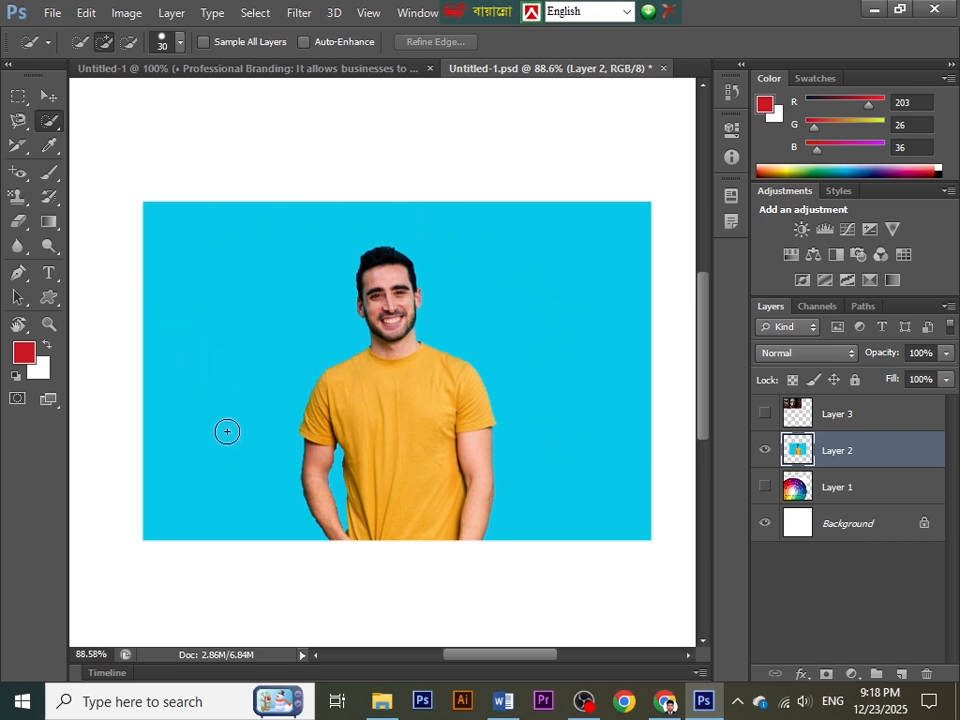
{"action": "mouse_move", "coordinate": [221, 497]}
{"action": "left_mouse_down"}
{"action": "mouse_move", "coordinate": [221, 516]}
{"action": "mouse_move", "coordinate": [157, 466]}
{"action": "mouse_move", "coordinate": [164, 382]}
{"action": "mouse_move", "coordinate": [194, 294]}
{"action": "mouse_move", "coordinate": [247, 250]}
{"action": "mouse_move", "coordinate": [357, 219]}
{"action": "mouse_move", "coordinate": [462, 212]}
{"action": "left_mouse_up"}
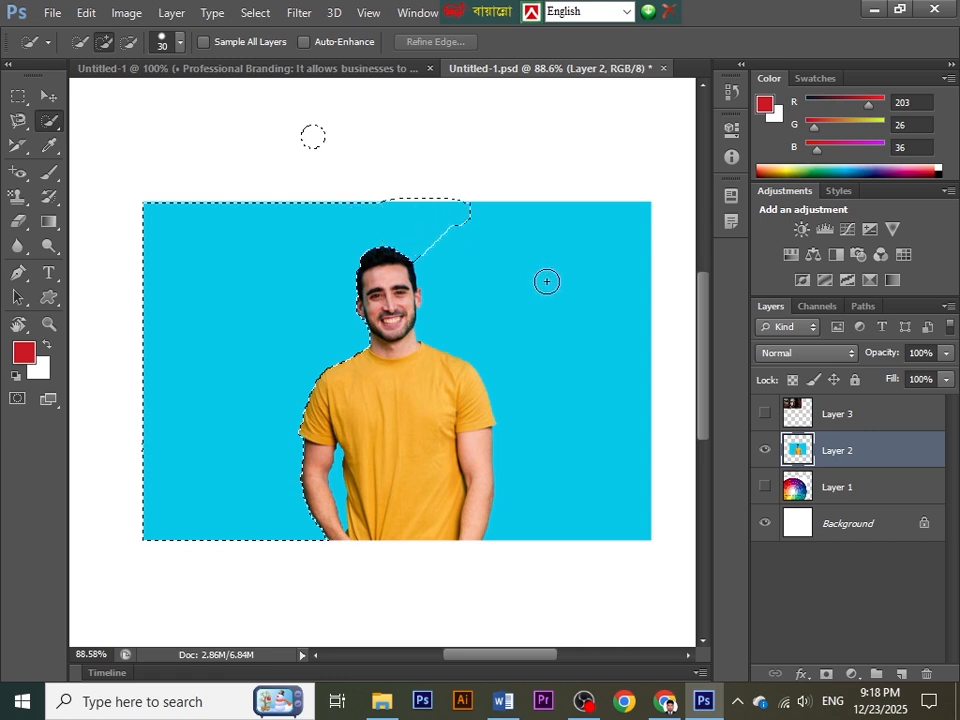
{"action": "mouse_move", "coordinate": [547, 281]}
{"action": "left_mouse_down"}
{"action": "mouse_move", "coordinate": [586, 362]}
{"action": "mouse_move", "coordinate": [596, 412]}
{"action": "left_mouse_up"}
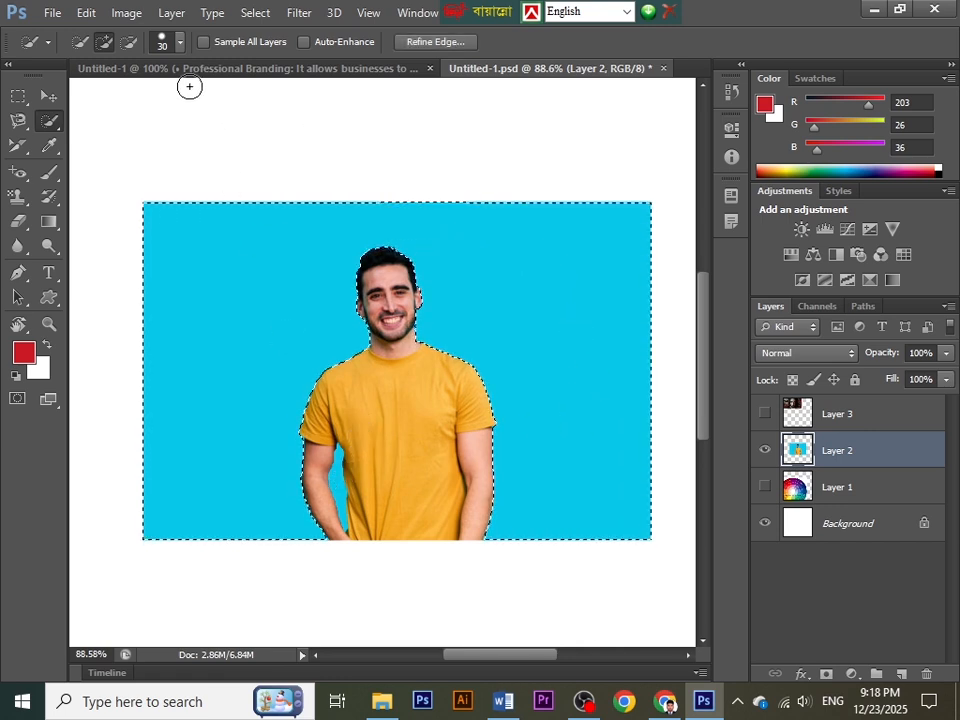
Switch the Quick Selection tool to subtract mode and reduce its brush size to 10 px
{"action": "left_click", "coordinate": [129, 43]}
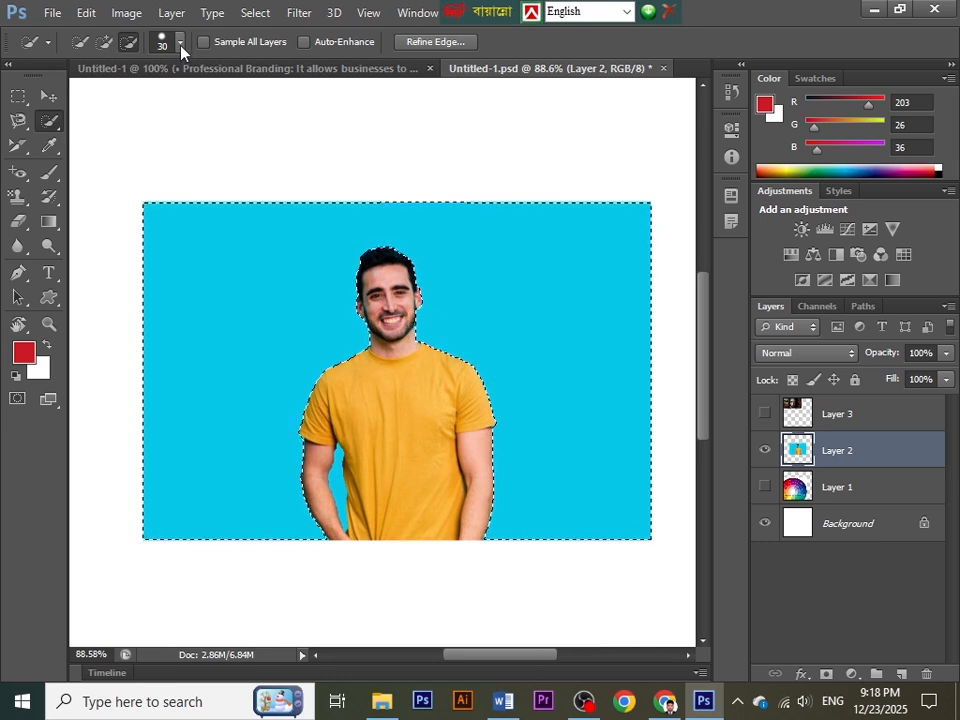
{"action": "key", "text": "bracketleft"}
{"action": "key", "text": "bracketleft"}
{"action": "key", "text": "bracketleft"}
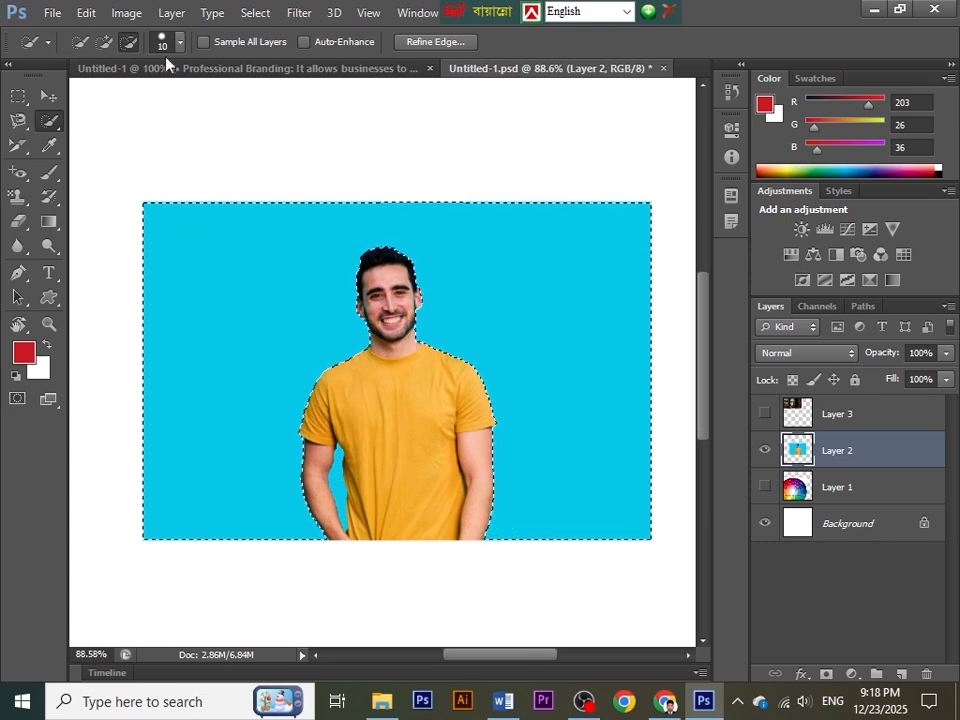
Add the blue gap between the man's arm and shirt to the selection, and return Quick Selection to subtract mode
{"action": "left_click", "coordinate": [104, 41]}
{"action": "left_click", "coordinate": [334, 481]}
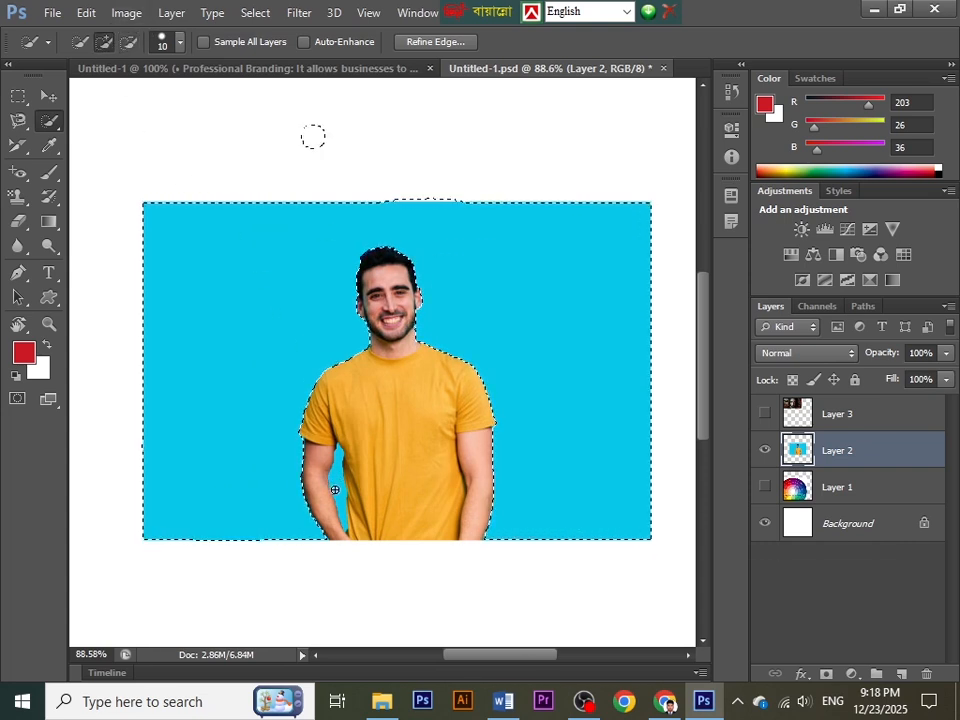
{"action": "key", "text": "ctrl+z"}
{"action": "left_click", "coordinate": [337, 481]}
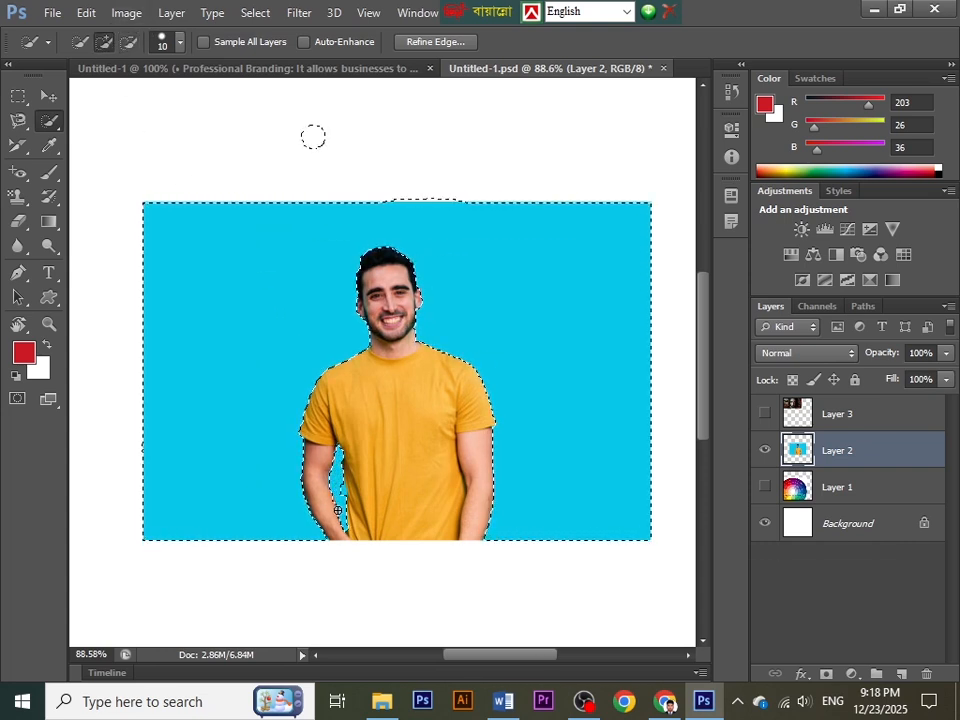
{"action": "key", "text": "ctrl+z"}
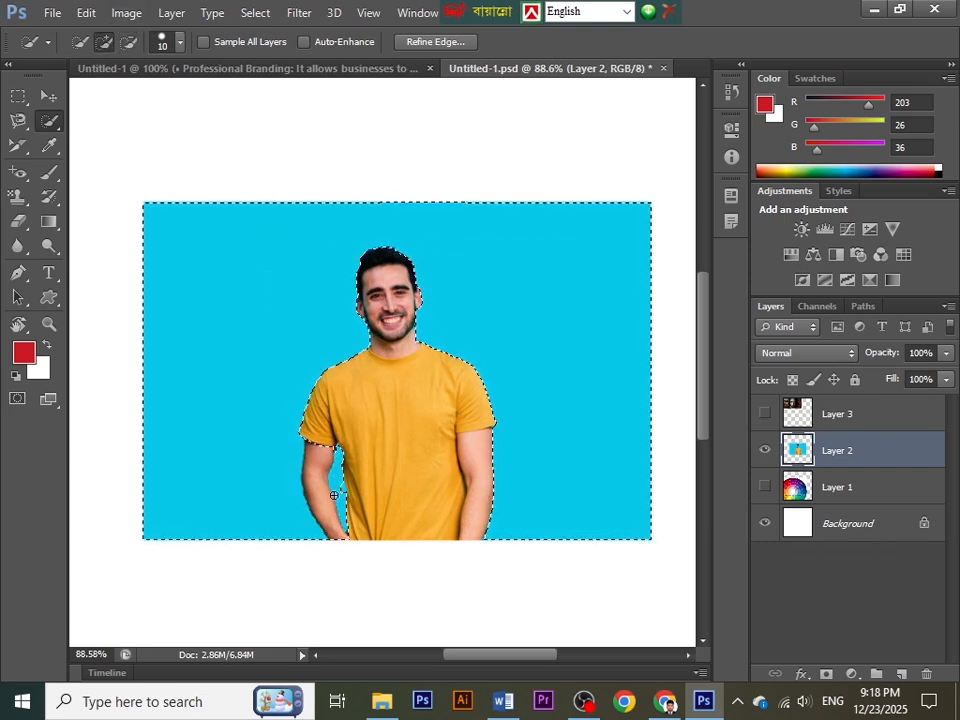
{"action": "left_click", "coordinate": [128, 41]}
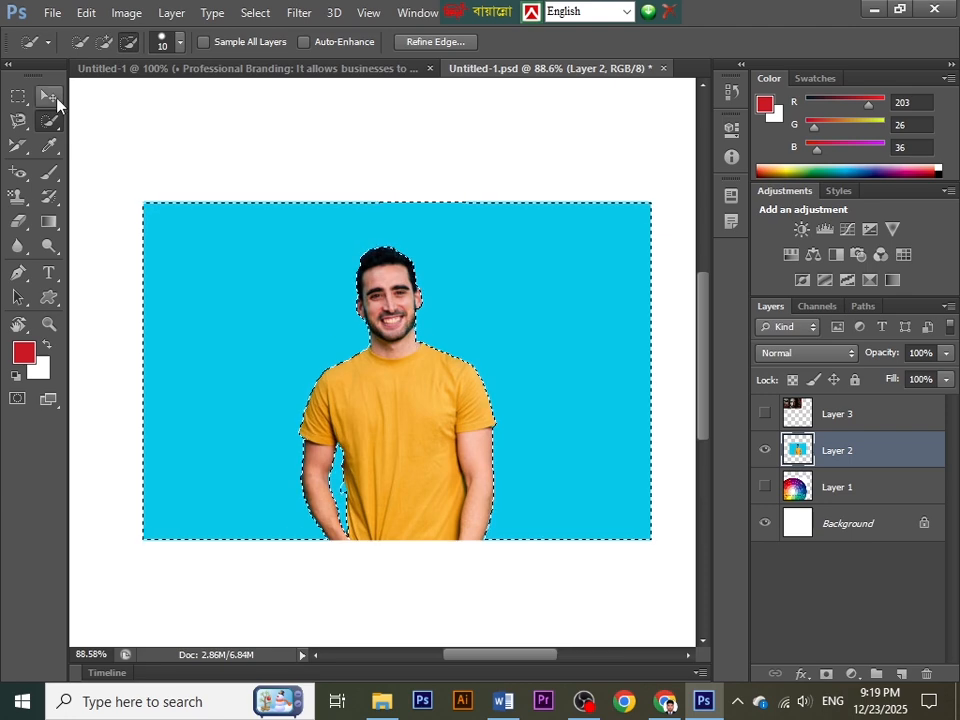
Activate the Move tool and invert the background selection
{"action": "left_click", "coordinate": [47, 96]}
{"action": "left_click", "coordinate": [247, 12]}
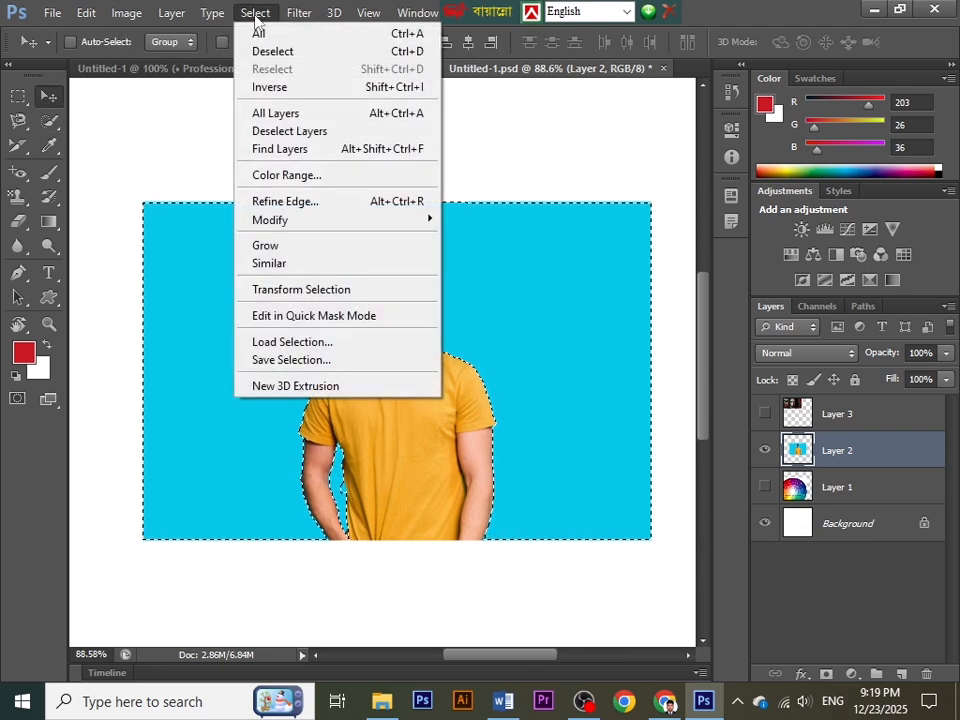
{"action": "left_click", "coordinate": [281, 86]}
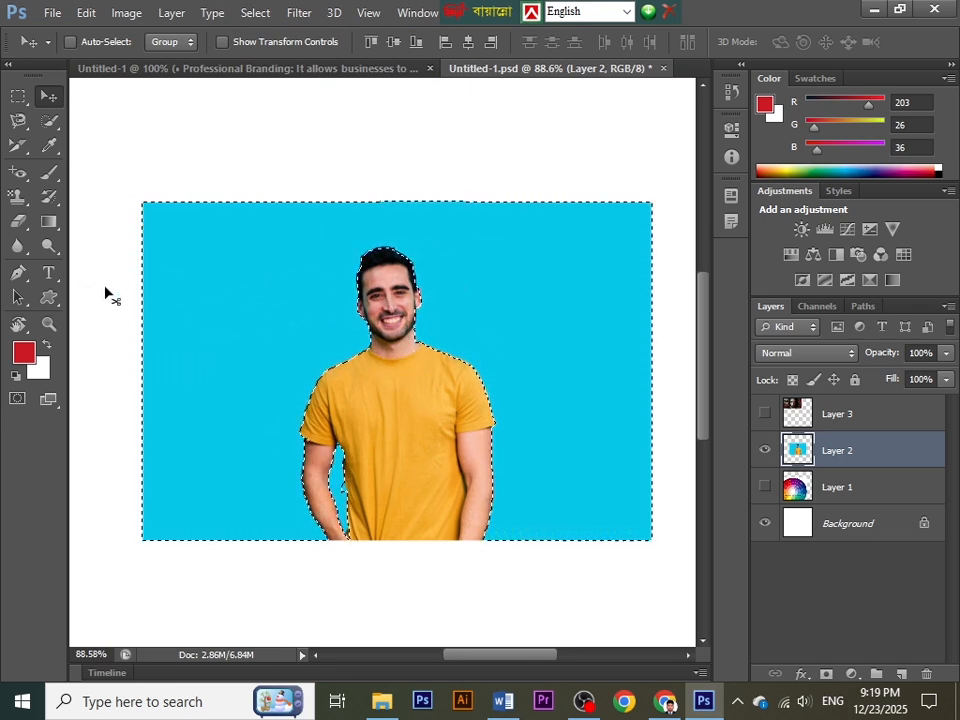
Set the foreground color to bright green, RGB 10, 232, 31
{"action": "left_click", "coordinate": [24, 351]}
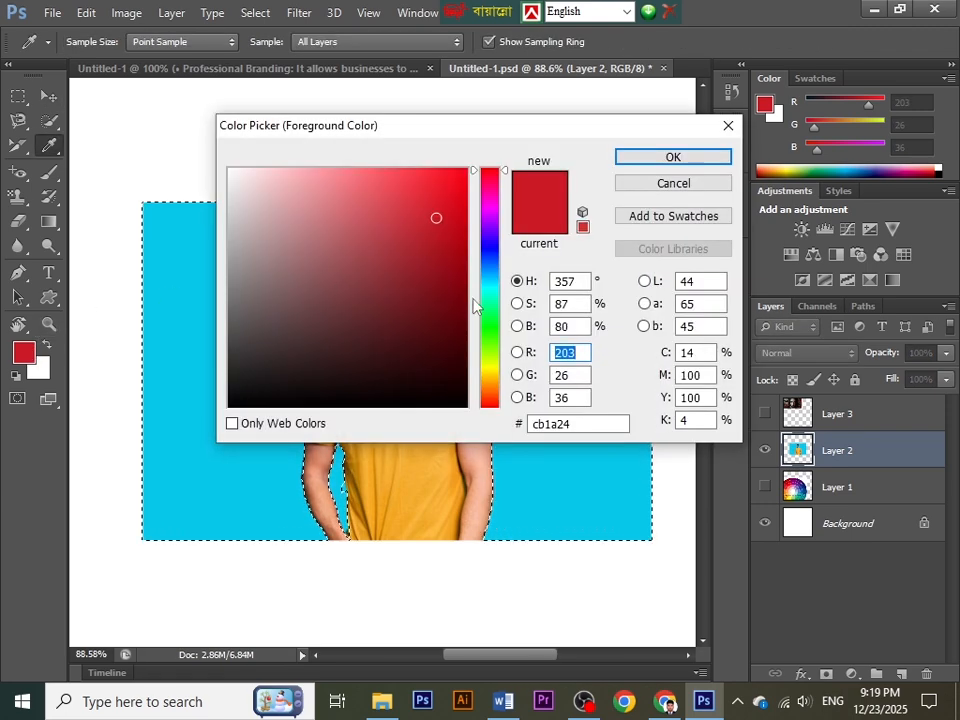
{"action": "left_click", "coordinate": [491, 326]}
{"action": "left_click", "coordinate": [458, 189]}
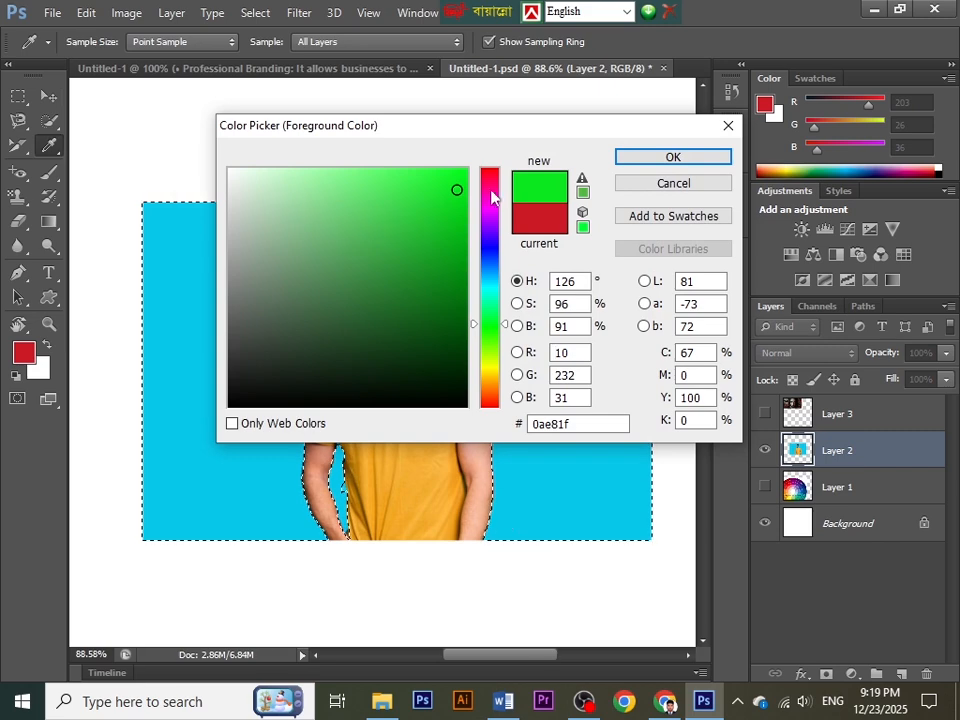
{"action": "left_click", "coordinate": [647, 160]}
{"action": "key", "text": "v"}
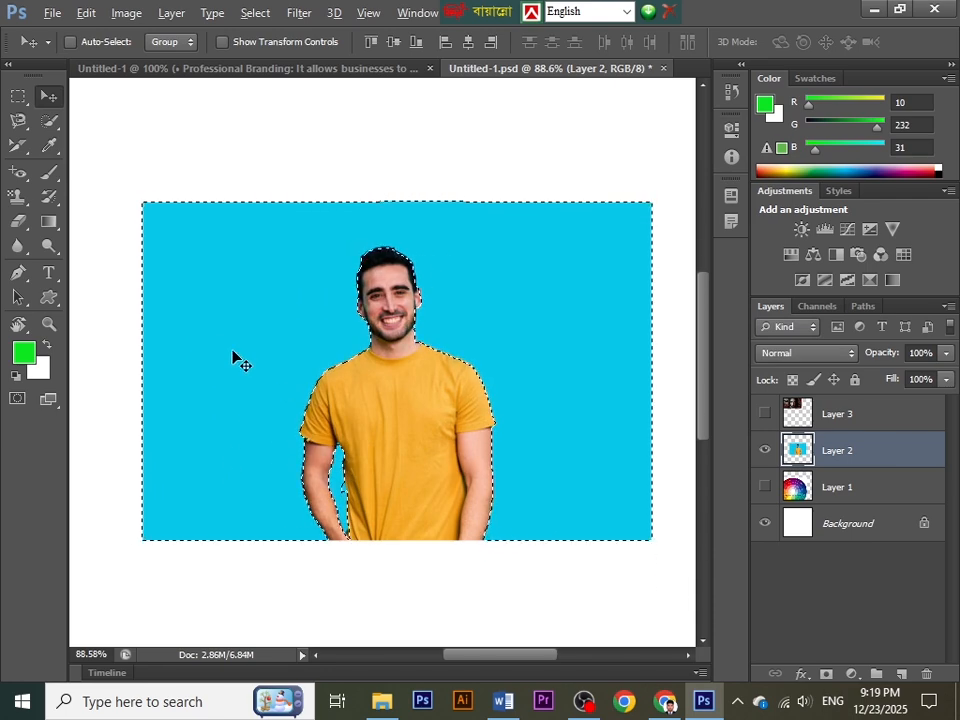
Try filling the inverted selection on Layer 2 with green, with the Background layer shown and hidden, undoing each fill
{"action": "key", "text": "alt+BackSpace"}
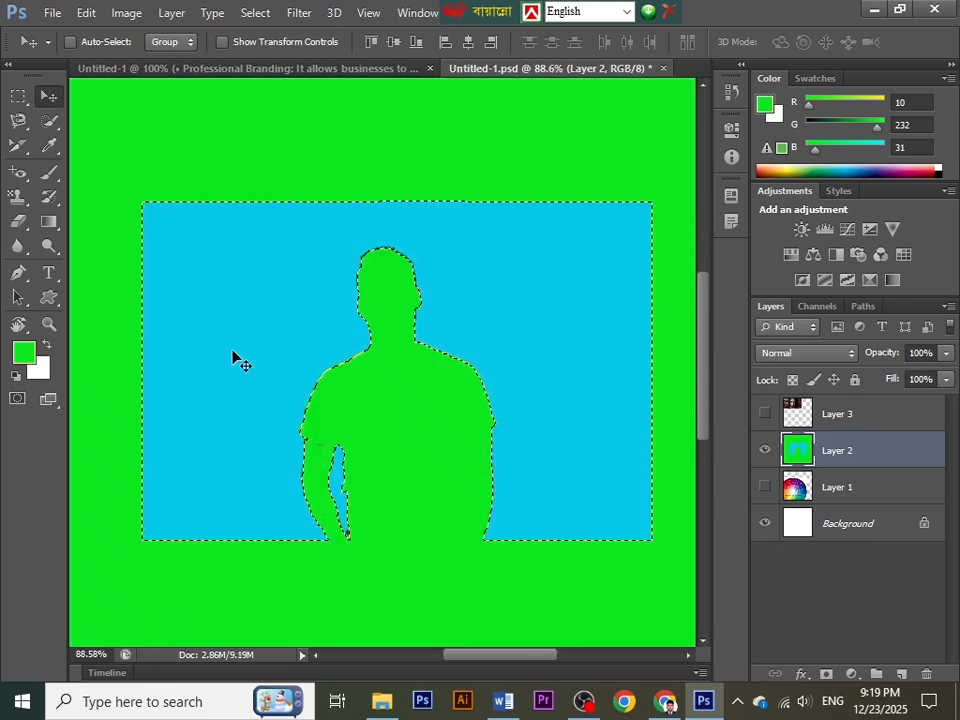
{"action": "key", "text": "ctrl+z"}
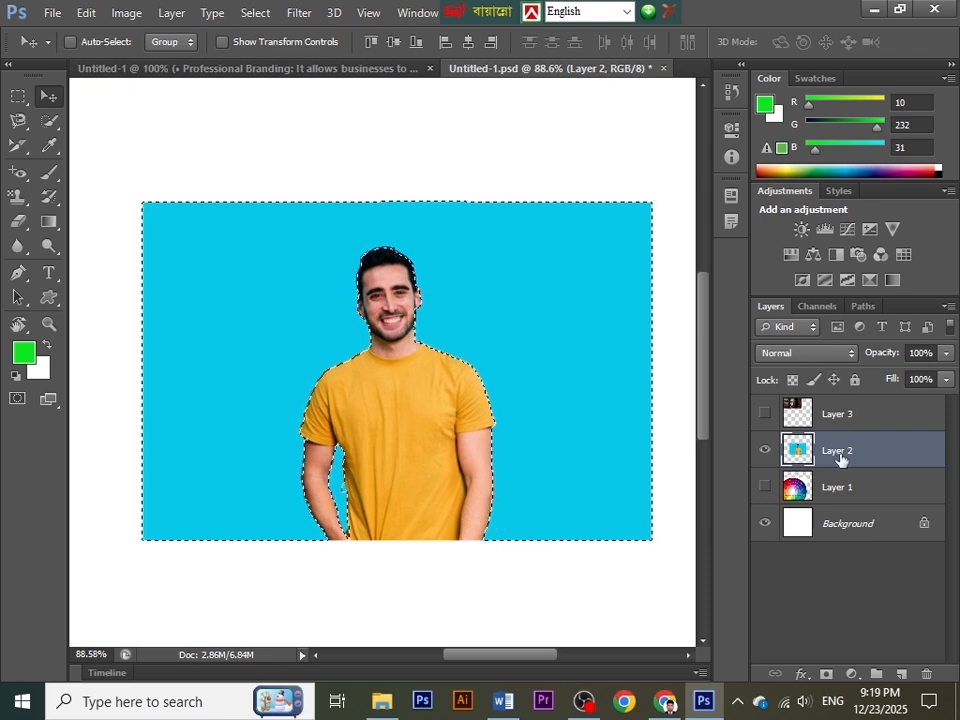
{"action": "left_click", "coordinate": [765, 524]}
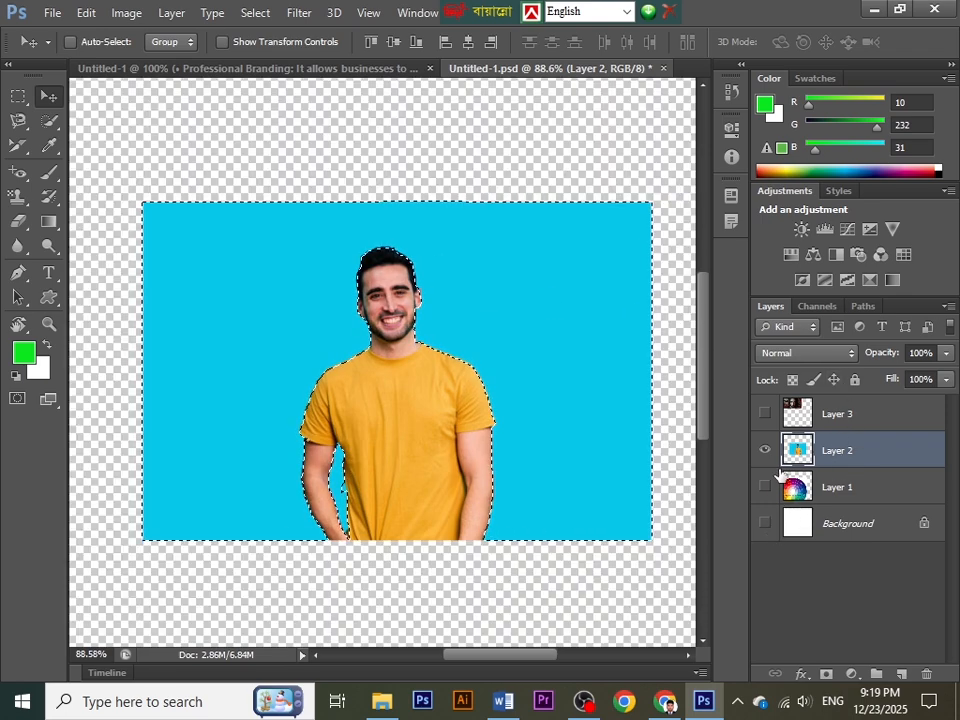
{"action": "key", "text": "alt+BackSpace"}
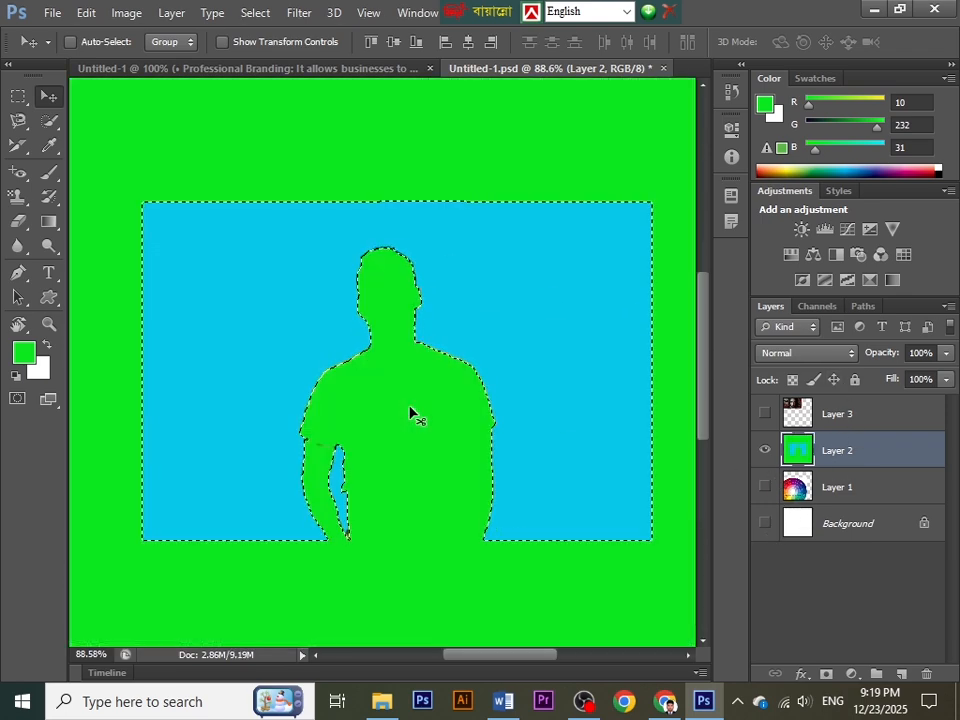
{"action": "key", "text": "ctrl+z"}
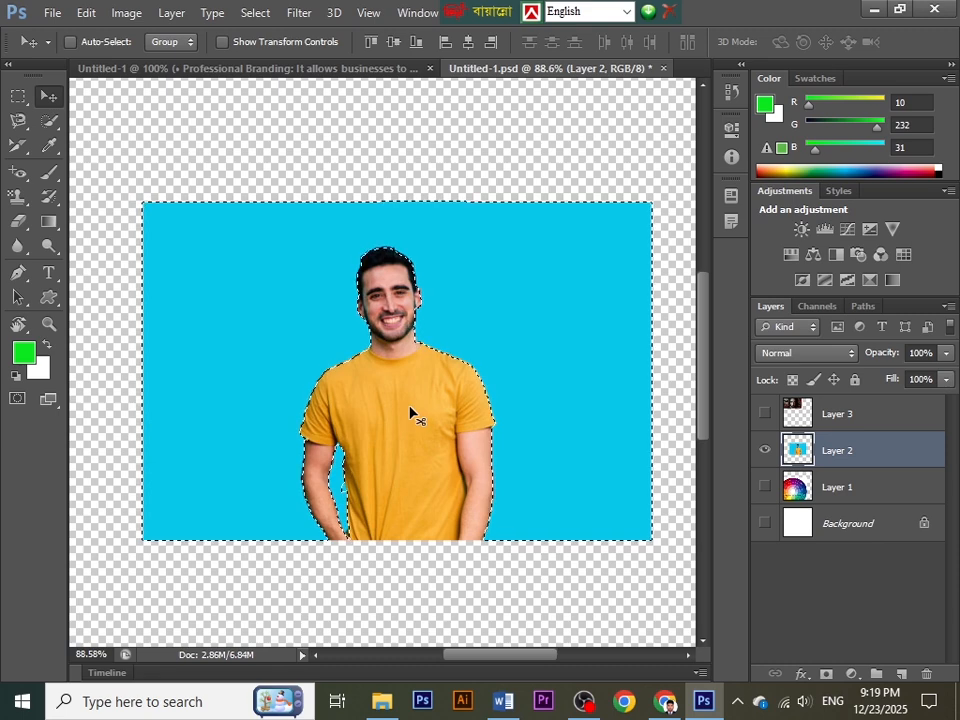
Invert the selection back to the photo's background, fill it with the green foreground color, and show the Background layer
{"action": "left_click", "coordinate": [265, 13]}
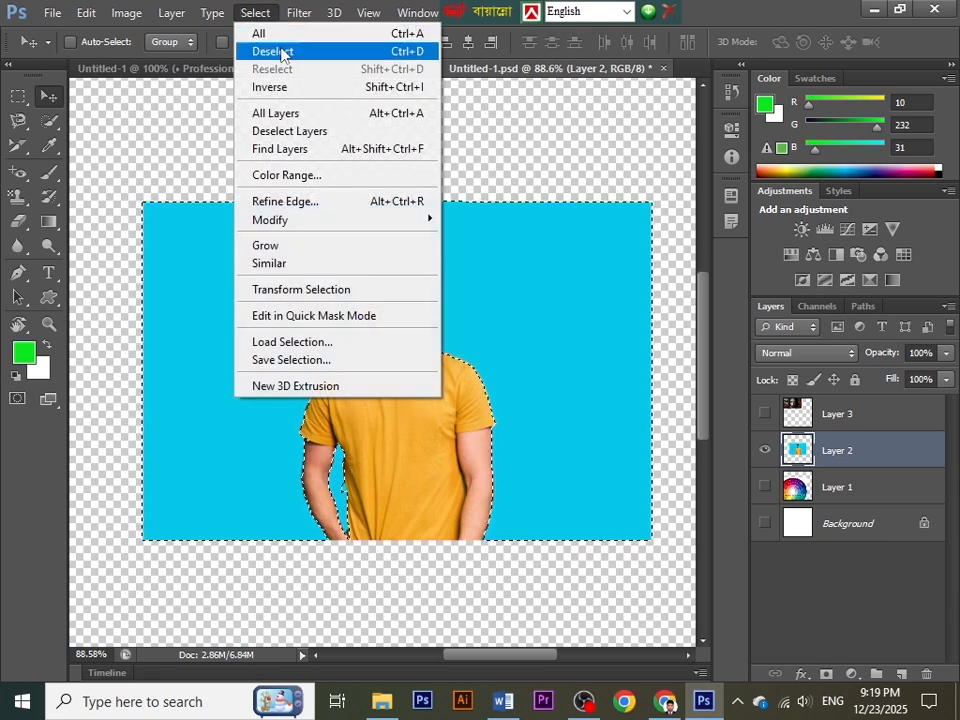
{"action": "left_click", "coordinate": [288, 88]}
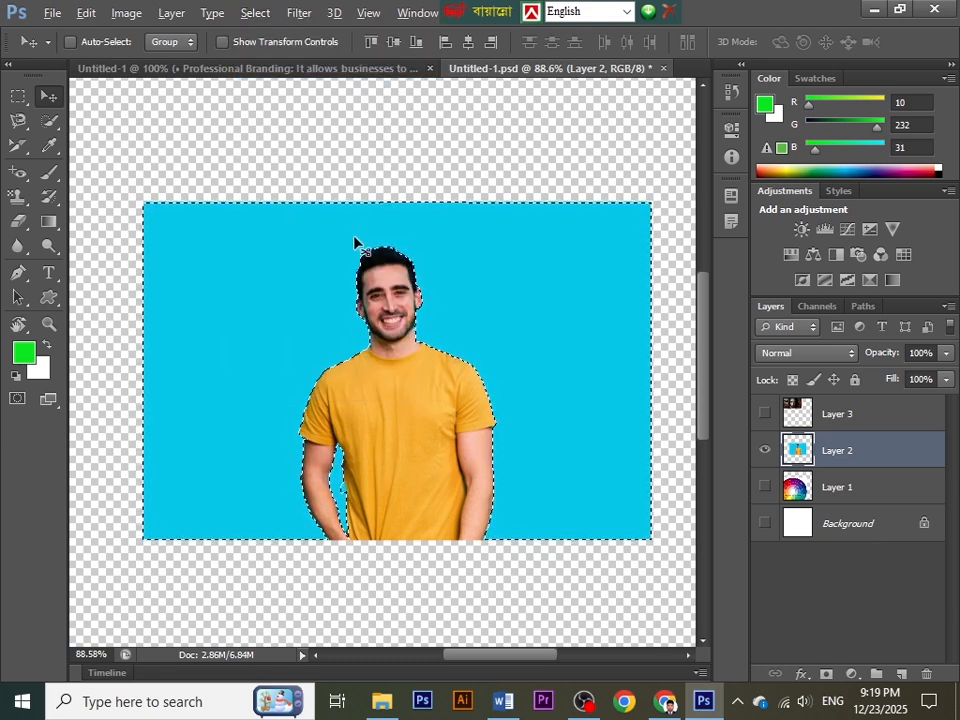
{"action": "key", "text": "alt+BackSpace"}
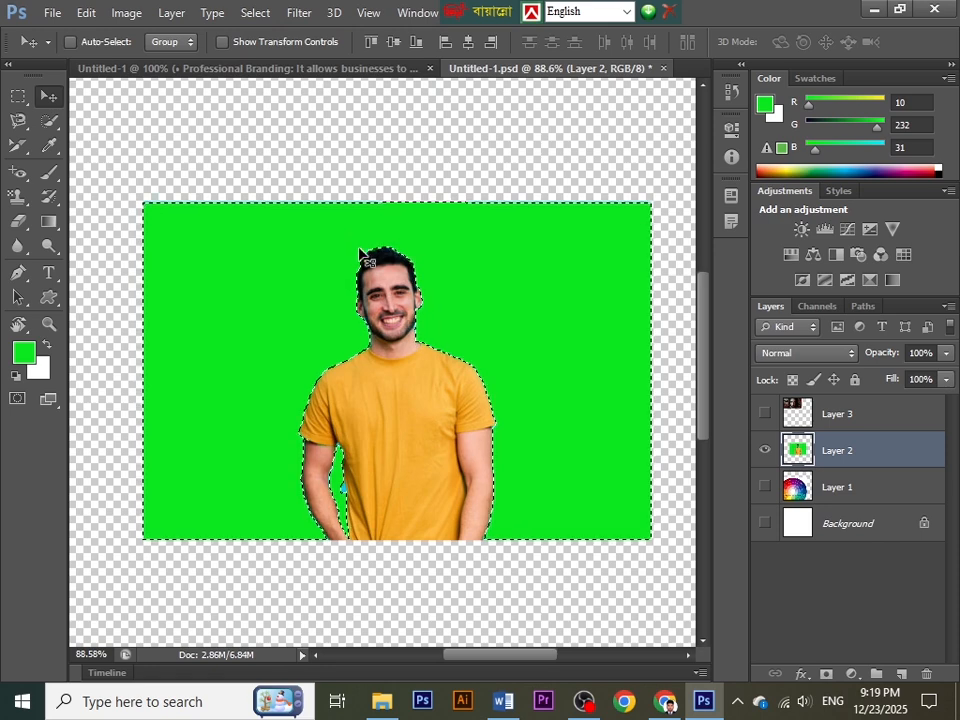
{"action": "left_click", "coordinate": [765, 523]}
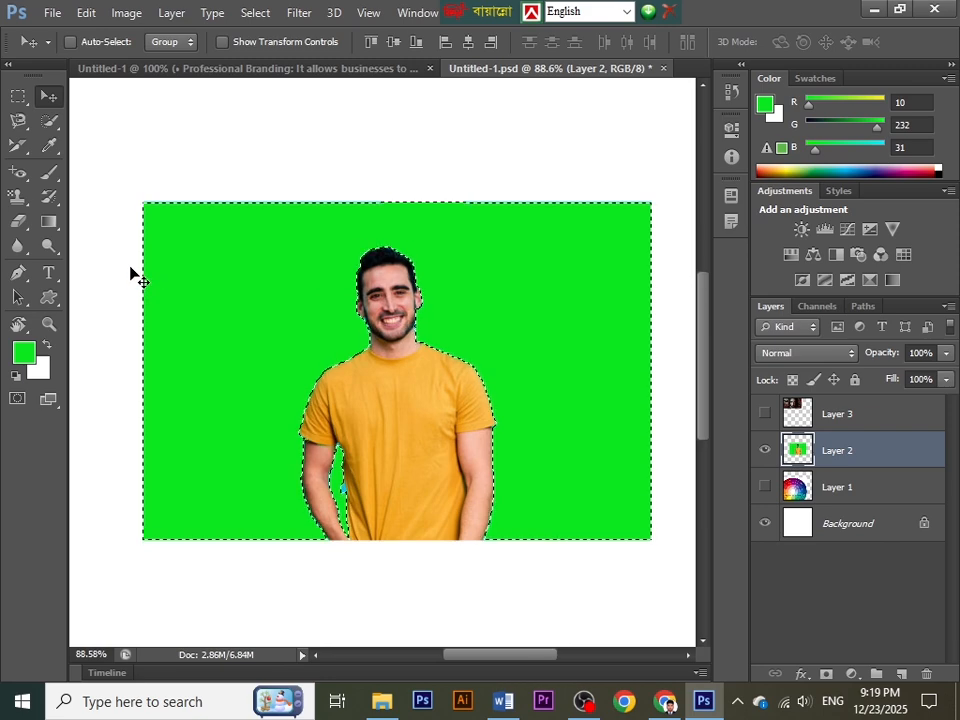
{"action": "left_click_drag", "start_coordinate": [474, 17], "coordinate": [572, 17]}
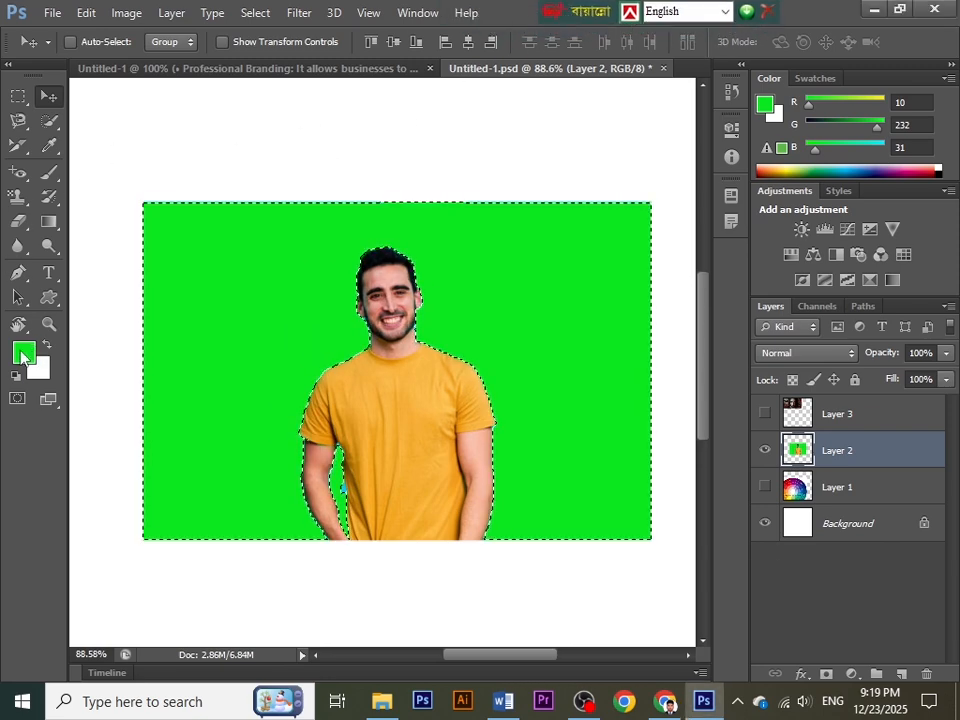
Change the foreground color to blue, RGB 16, 64, 186, fill the selected photo background with it, and deselect
{"action": "left_click", "coordinate": [24, 352]}
{"action": "left_click", "coordinate": [450, 285]}
{"action": "left_click", "coordinate": [446, 233]}
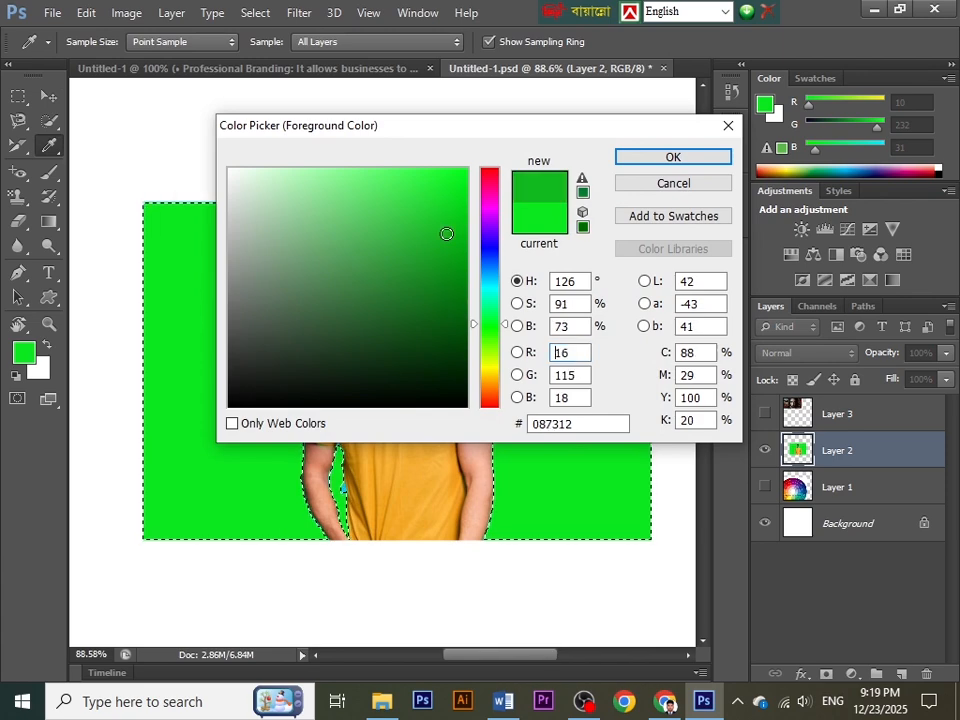
{"action": "left_click", "coordinate": [489, 259]}
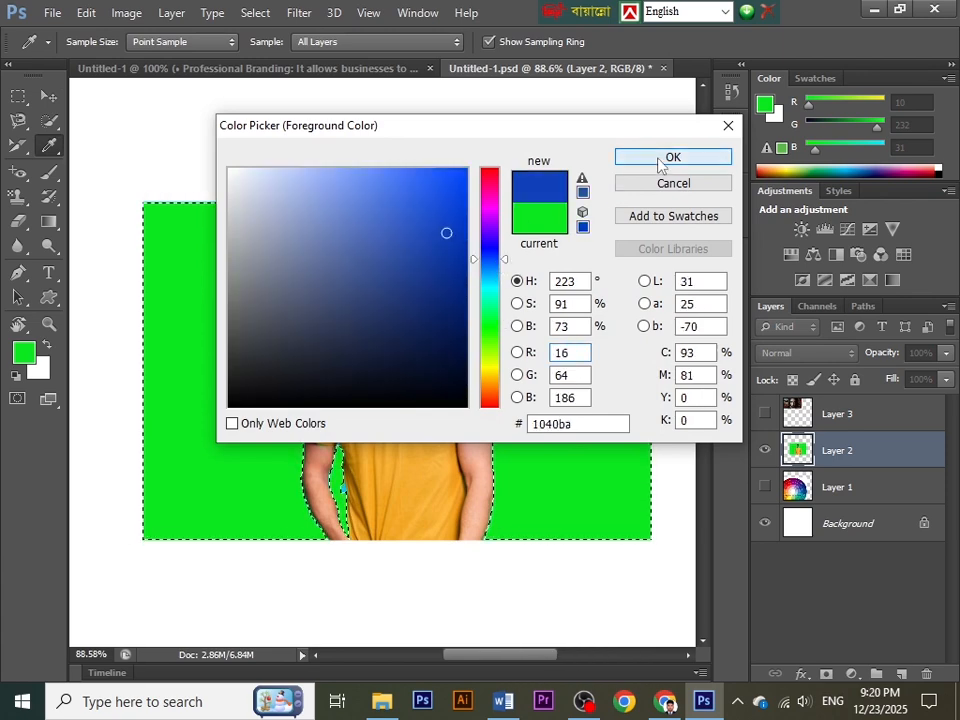
{"action": "left_click", "coordinate": [660, 160]}
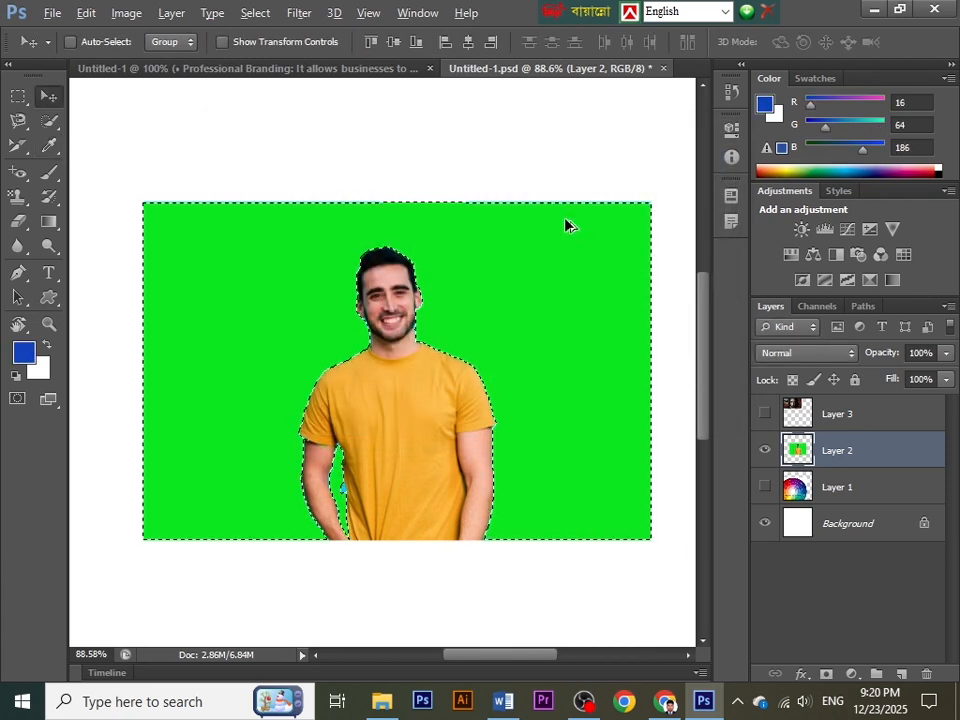
{"action": "key", "text": "alt+BackSpace"}
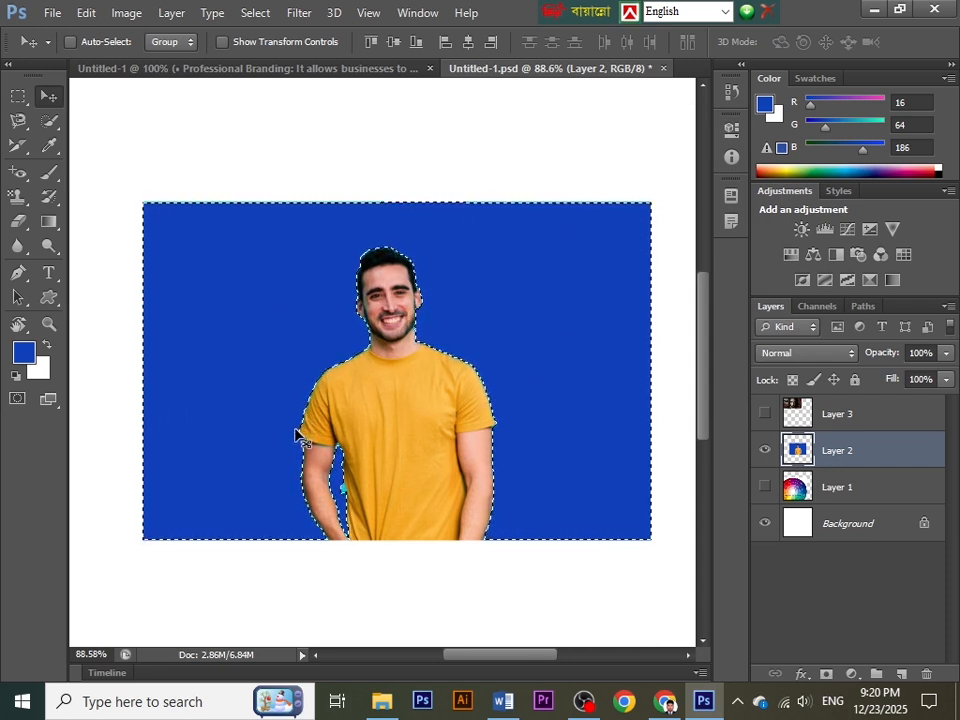
{"action": "key", "text": "ctrl+d"}
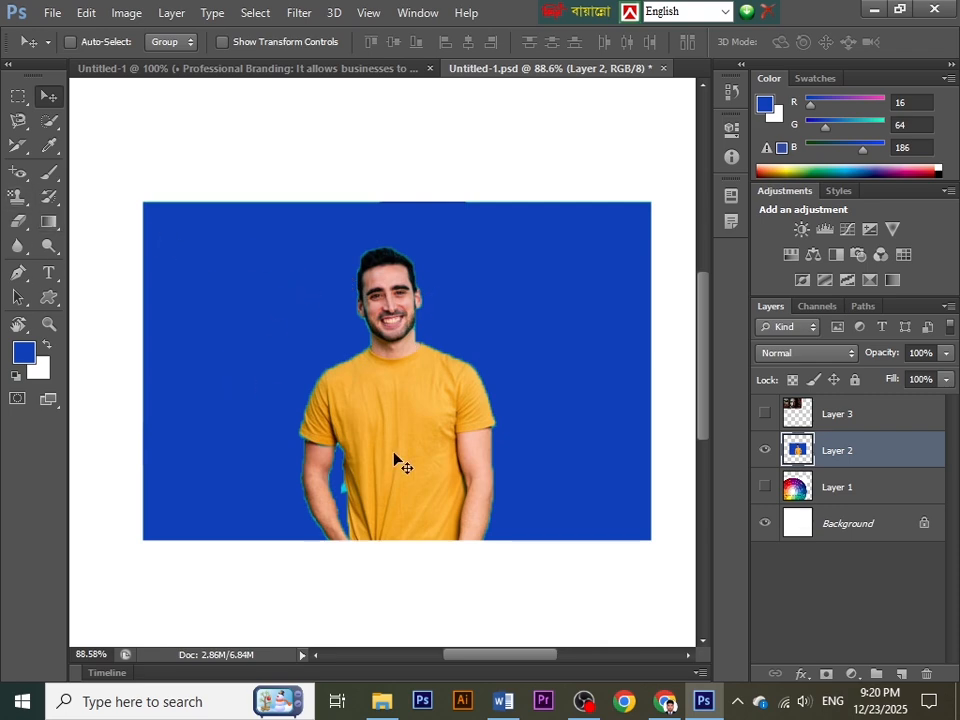
Switch to the Photoshop Class Module document in Word and highlight the "Magic Wand Tool" item in the Class-2 list
{"action": "left_click", "coordinate": [511, 705]}
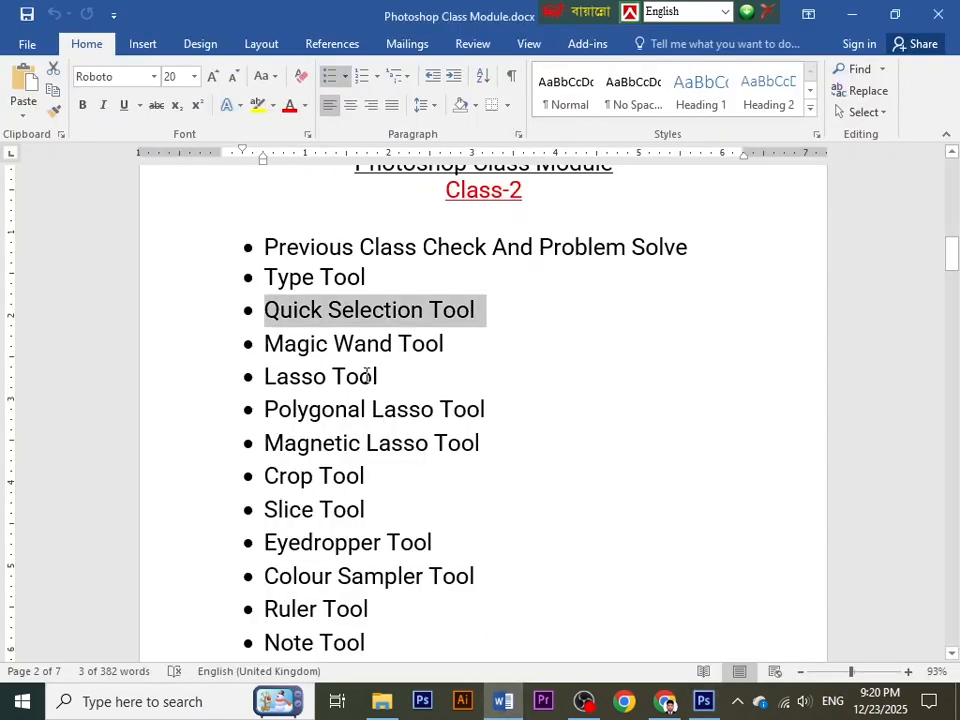
{"action": "scroll", "coordinate": [362, 364], "scroll_direction": "down", "scroll_amount": 1}
{"action": "left_click_drag", "start_coordinate": [266, 265], "coordinate": [450, 266]}
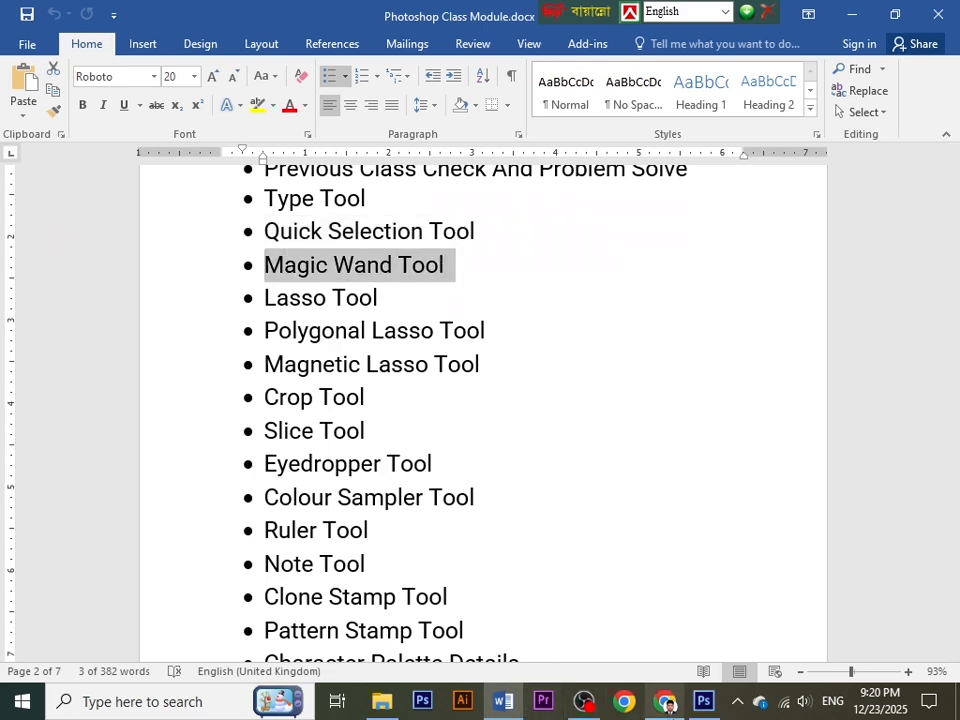
Switch back to Photoshop and select the blue background around the man with the Magic Wand tool
{"action": "left_click", "coordinate": [702, 700]}
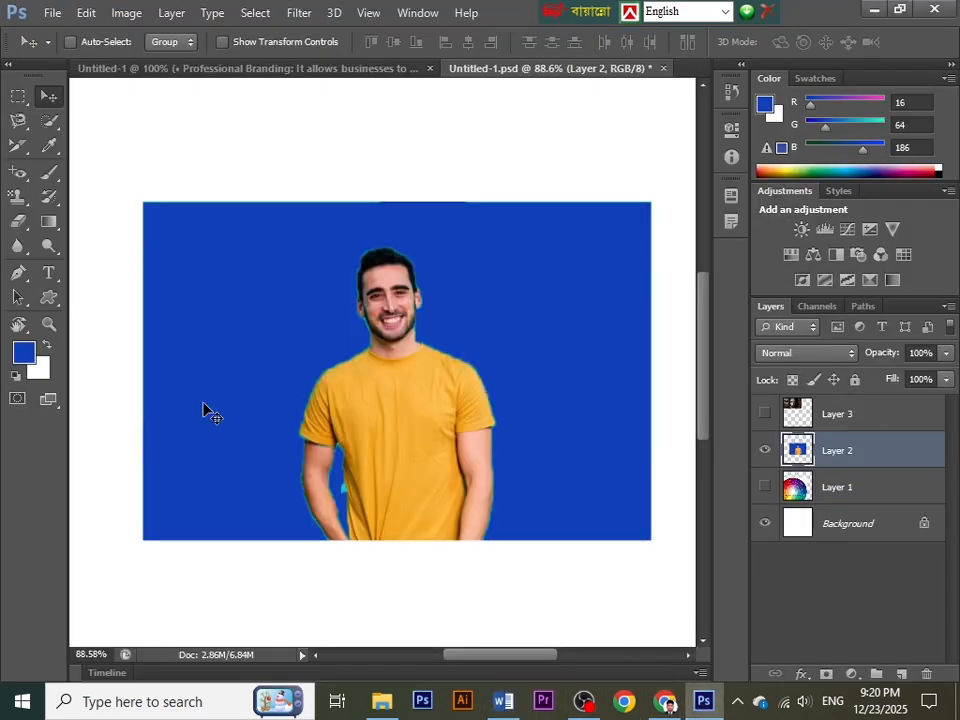
{"action": "left_click", "coordinate": [44, 124]}
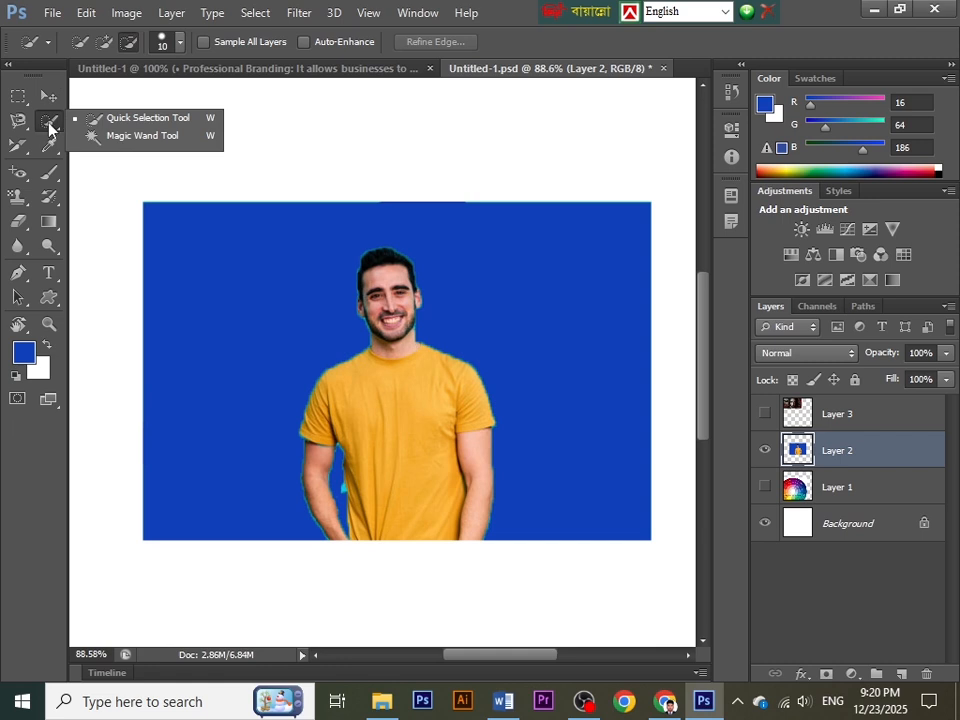
{"action": "left_click", "coordinate": [98, 139]}
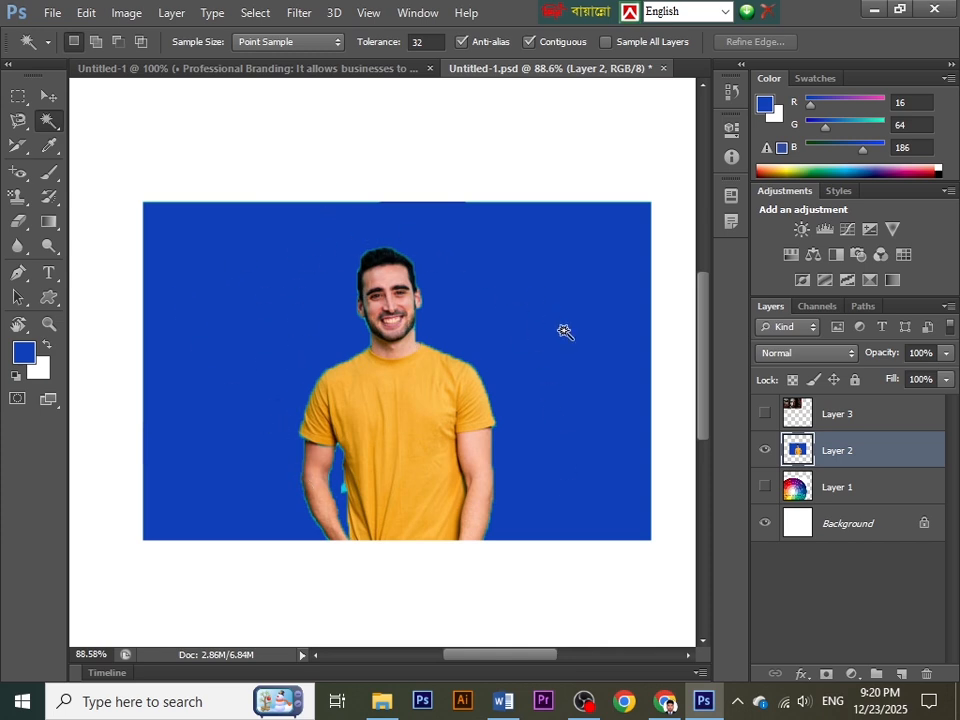
{"action": "left_click", "coordinate": [629, 512]}
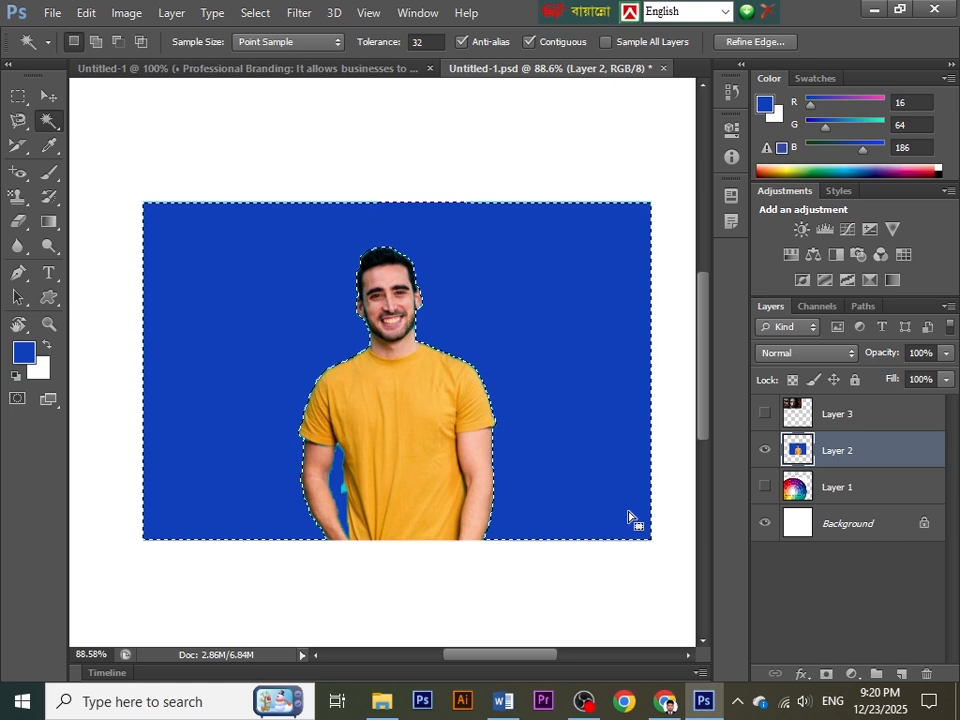
Set the foreground color to yellow, RGB 247, 239, 9, and fill the selected background with it
{"action": "left_click", "coordinate": [24, 352]}
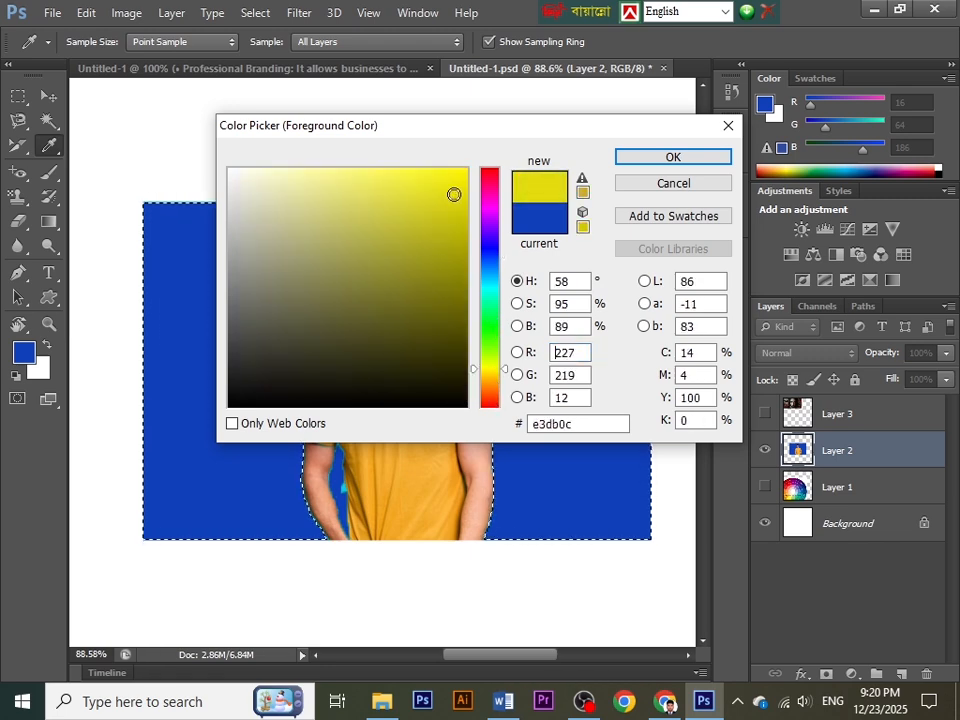
{"action": "left_click", "coordinate": [622, 160]}
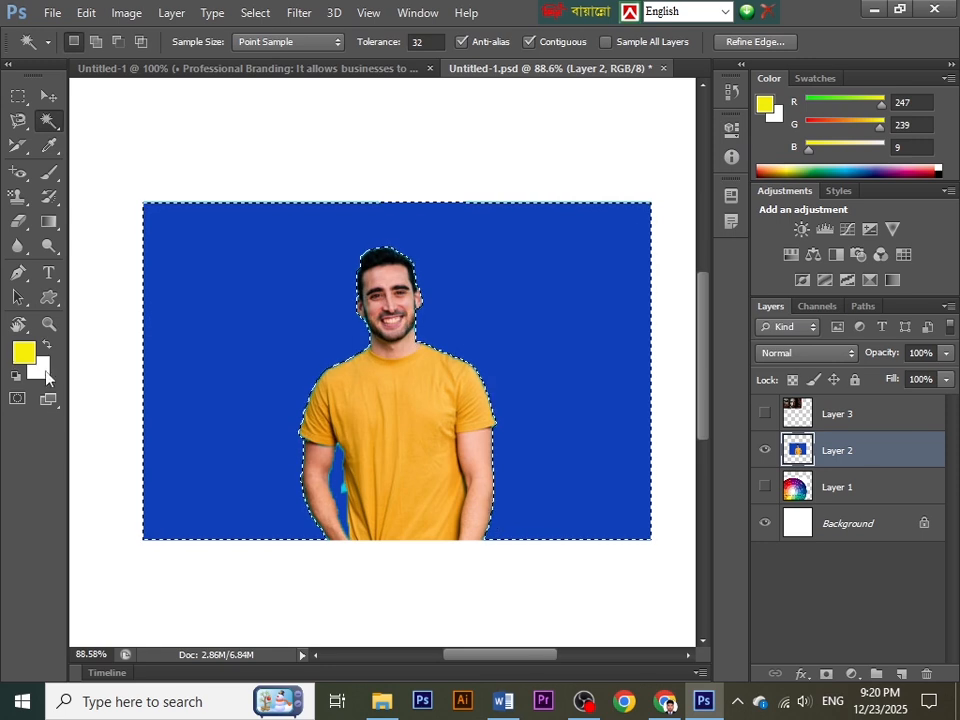
{"action": "key", "text": "alt+BackSpace"}
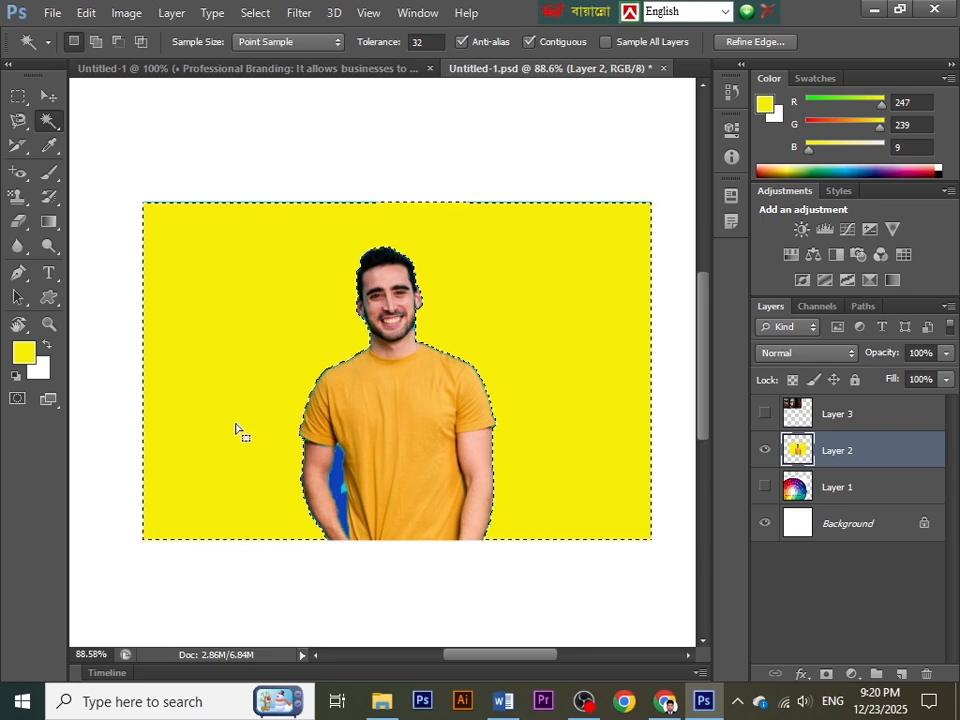
Undo the yellow fill of the photo background and activate the Move tool
{"action": "key", "text": "ctrl+i"}
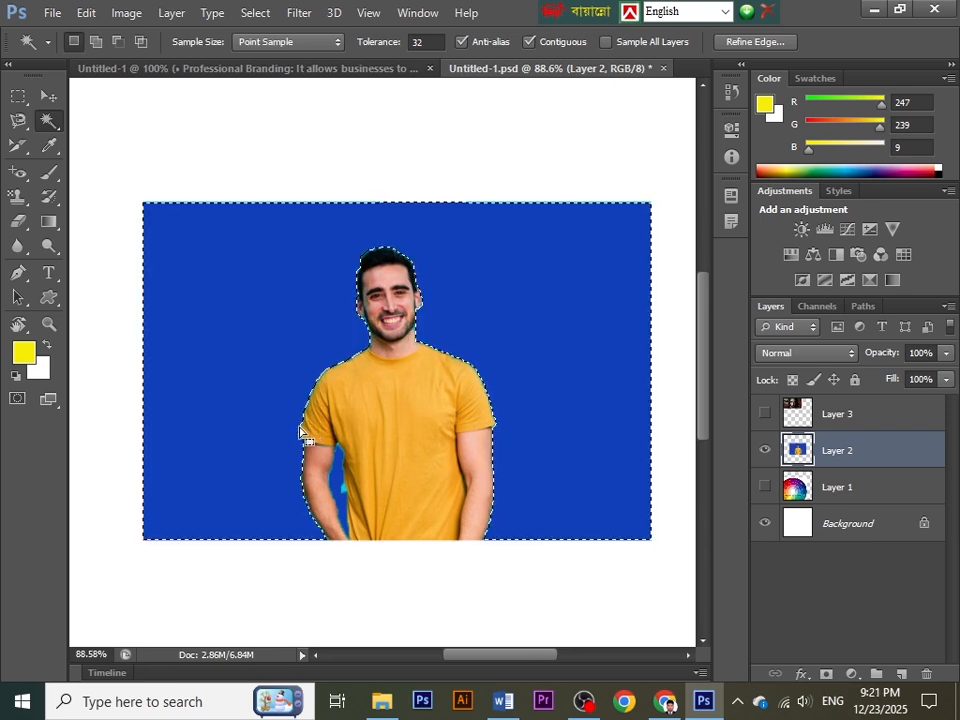
{"action": "left_click", "coordinate": [48, 96]}
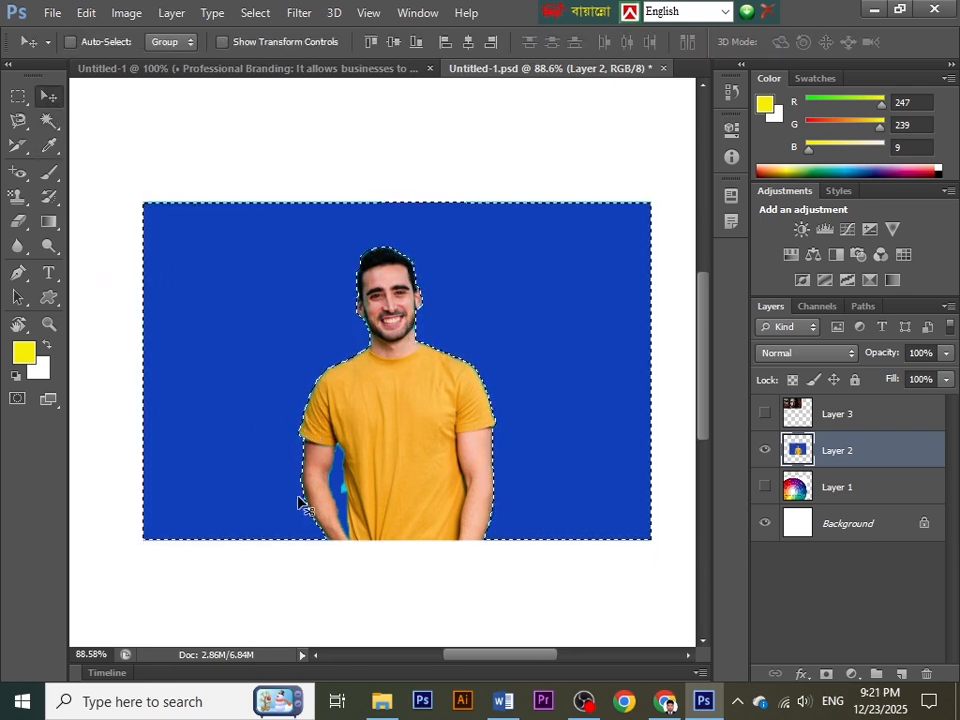
Switch to the Photoshop Class Module document in Word and highlight the Lasso, Polygonal Lasso and Magnetic Lasso Tool items
{"action": "left_click", "coordinate": [502, 704]}
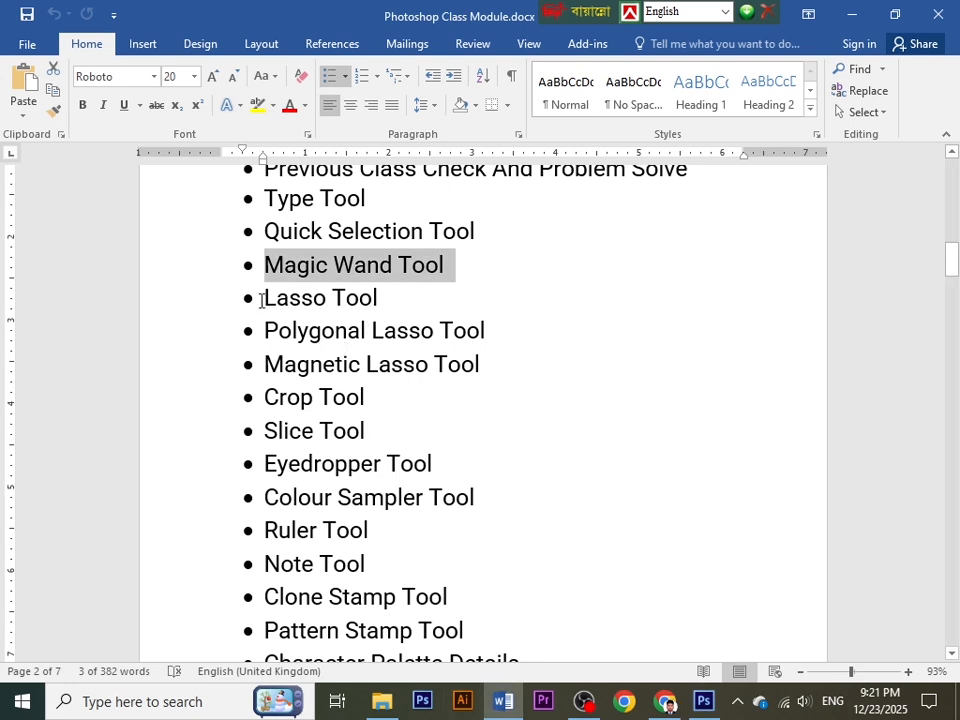
{"action": "mouse_move", "coordinate": [262, 300]}
{"action": "left_mouse_down"}
{"action": "mouse_move", "coordinate": [369, 354]}
{"action": "mouse_move", "coordinate": [466, 376]}
{"action": "left_mouse_up"}
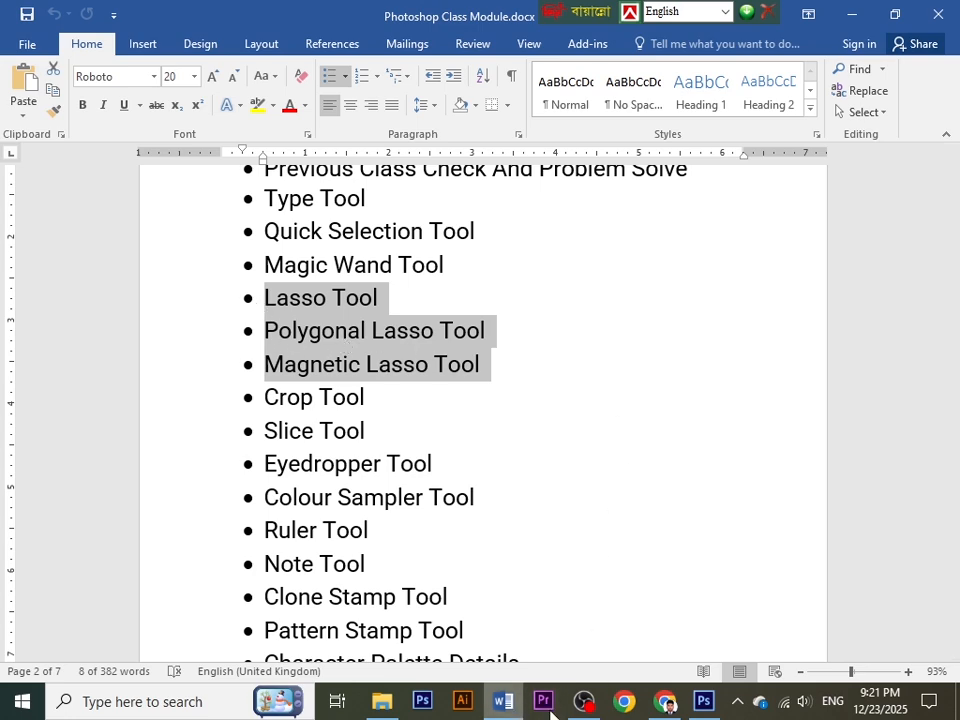
Switch back to Photoshop, deselect the blue background and activate the Lasso Tool
{"action": "left_click", "coordinate": [705, 709]}
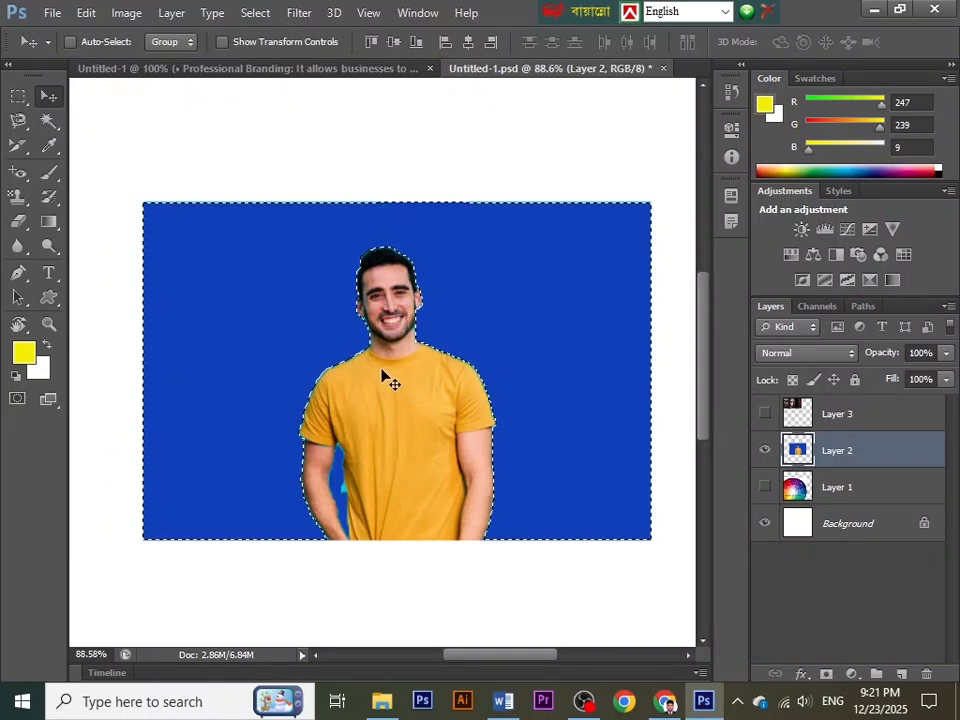
{"action": "key", "text": "ctrl+d"}
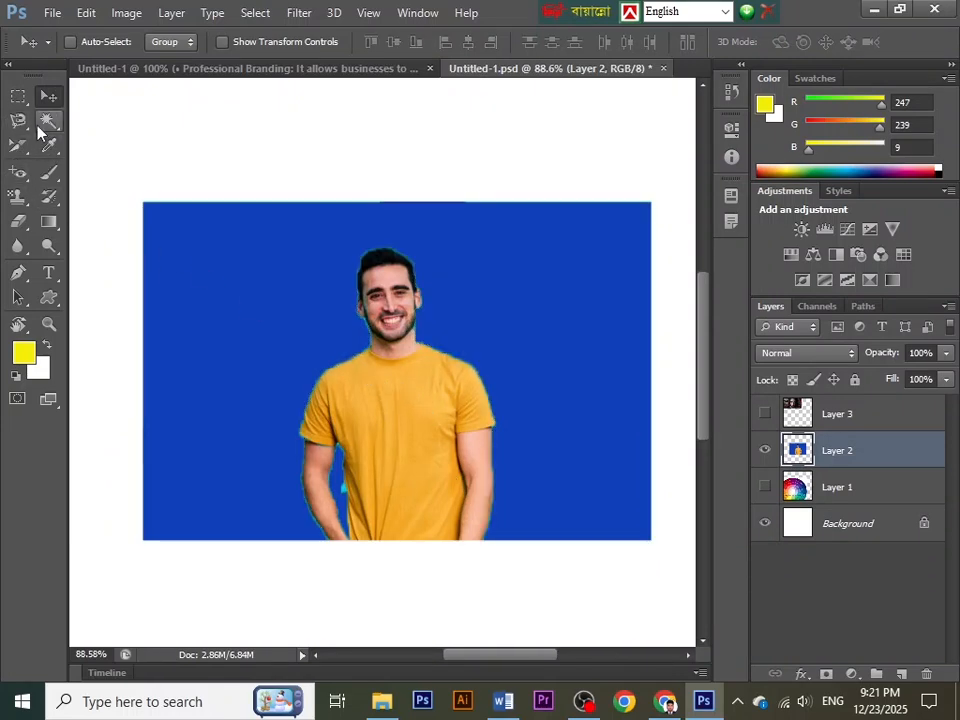
{"action": "left_click", "coordinate": [48, 173]}
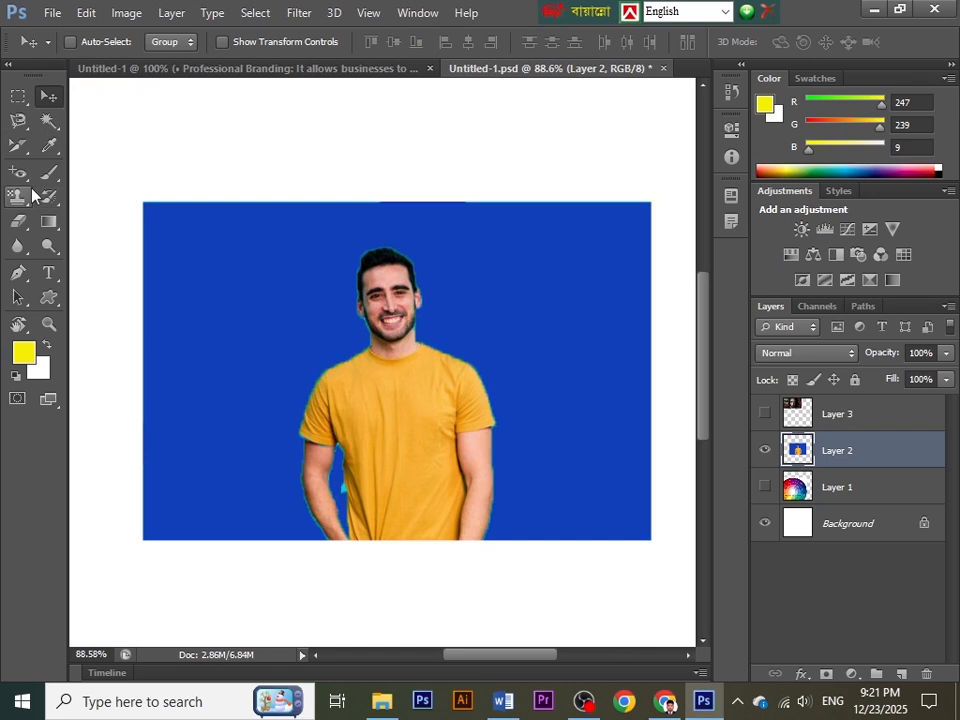
{"action": "left_click", "coordinate": [20, 122]}
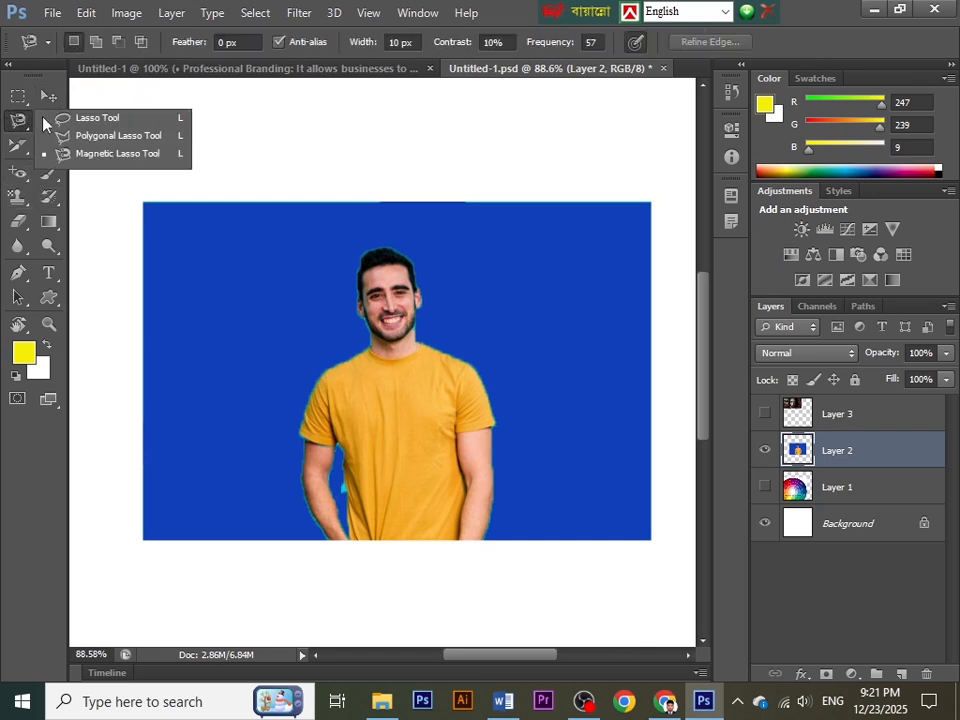
{"action": "left_click", "coordinate": [100, 119]}
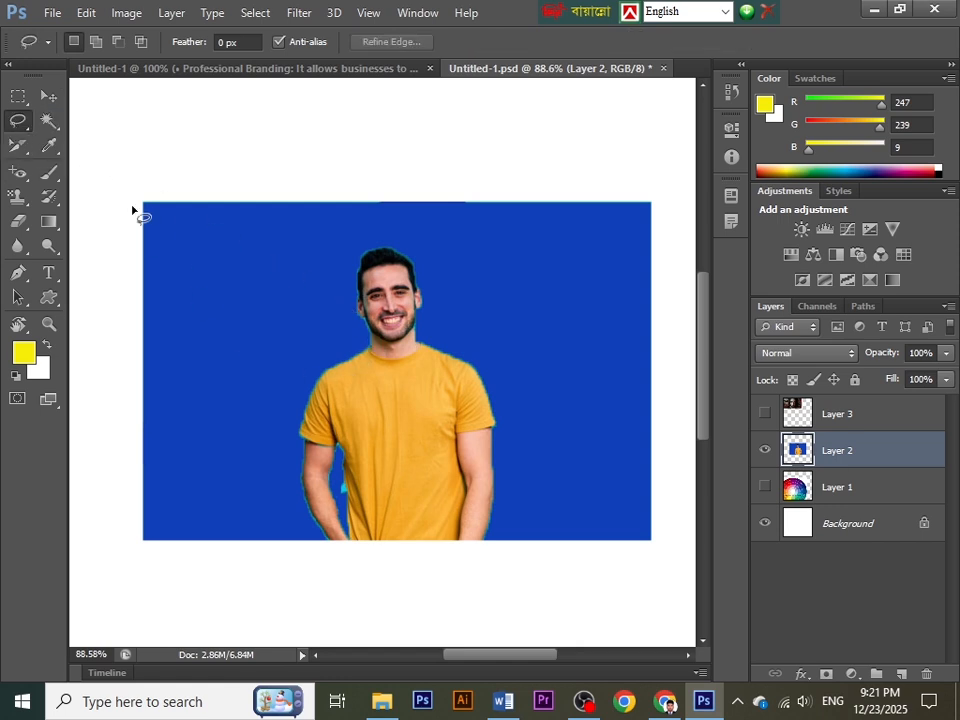
{"action": "right_click", "coordinate": [20, 123]}
{"action": "left_click", "coordinate": [77, 121]}
Discard a first freehand trace along the man's arm and draw a loose Lasso selection around his head and body
{"action": "mouse_move", "coordinate": [330, 541]}
{"action": "left_mouse_down"}
{"action": "mouse_move", "coordinate": [306, 500]}
{"action": "mouse_move", "coordinate": [305, 405]}
{"action": "mouse_move", "coordinate": [321, 360]}
{"action": "left_mouse_up"}
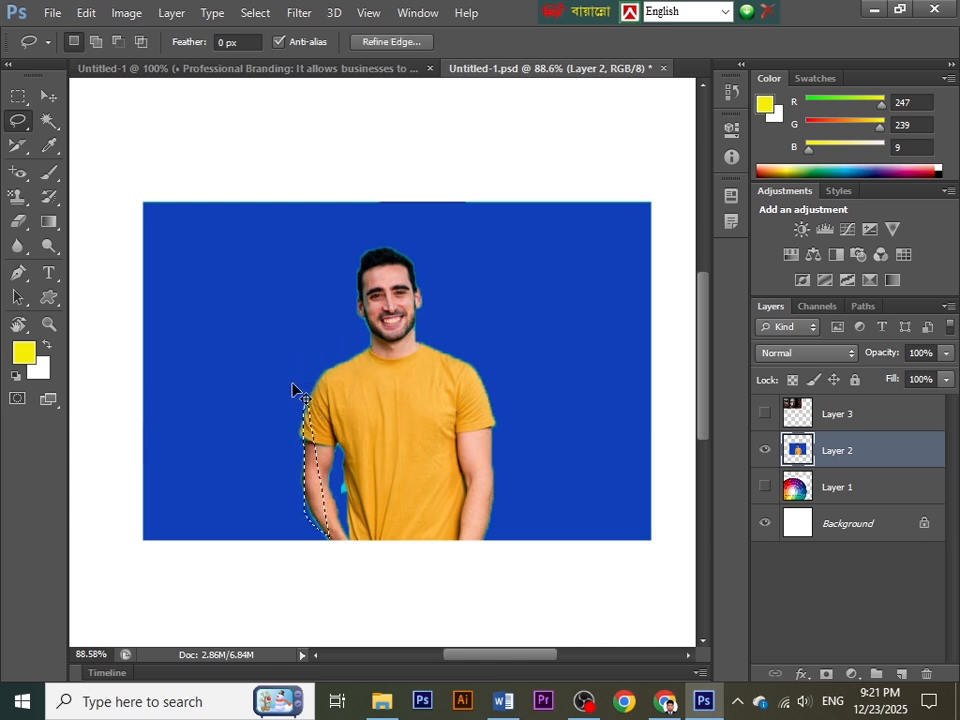
{"action": "key", "text": "ctrl+d"}
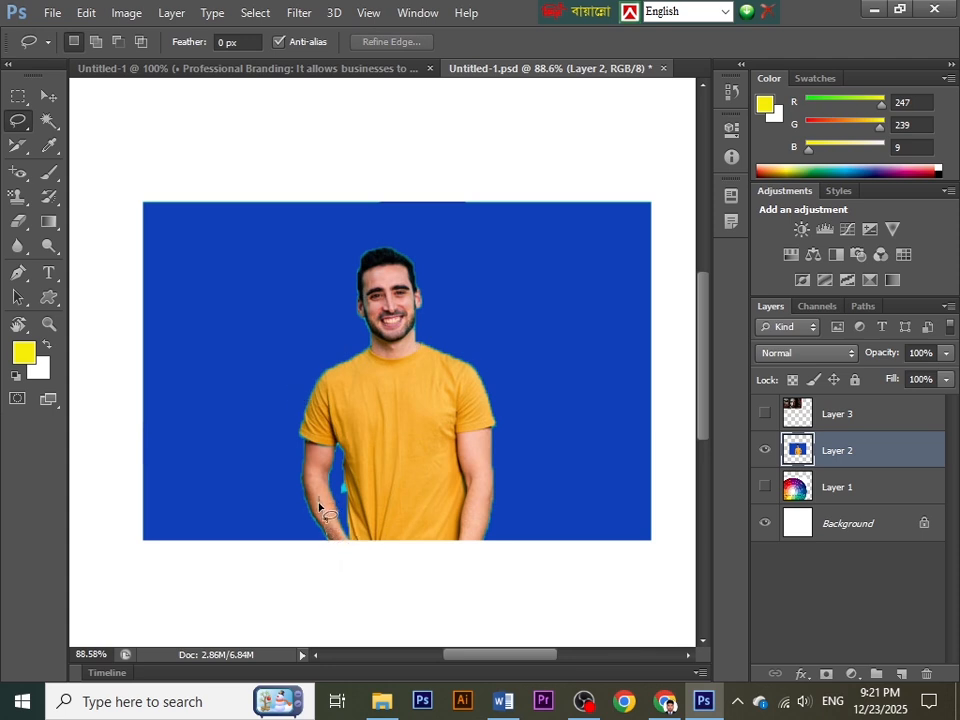
{"action": "mouse_move", "coordinate": [318, 505]}
{"action": "left_mouse_down"}
{"action": "mouse_move", "coordinate": [310, 468]}
{"action": "mouse_move", "coordinate": [327, 357]}
{"action": "mouse_move", "coordinate": [367, 267]}
{"action": "mouse_move", "coordinate": [418, 268]}
{"action": "mouse_move", "coordinate": [511, 369]}
{"action": "mouse_move", "coordinate": [516, 447]}
{"action": "mouse_move", "coordinate": [504, 500]}
{"action": "mouse_move", "coordinate": [481, 533]}
{"action": "mouse_move", "coordinate": [437, 549]}
{"action": "mouse_move", "coordinate": [326, 538]}
{"action": "left_mouse_up"}
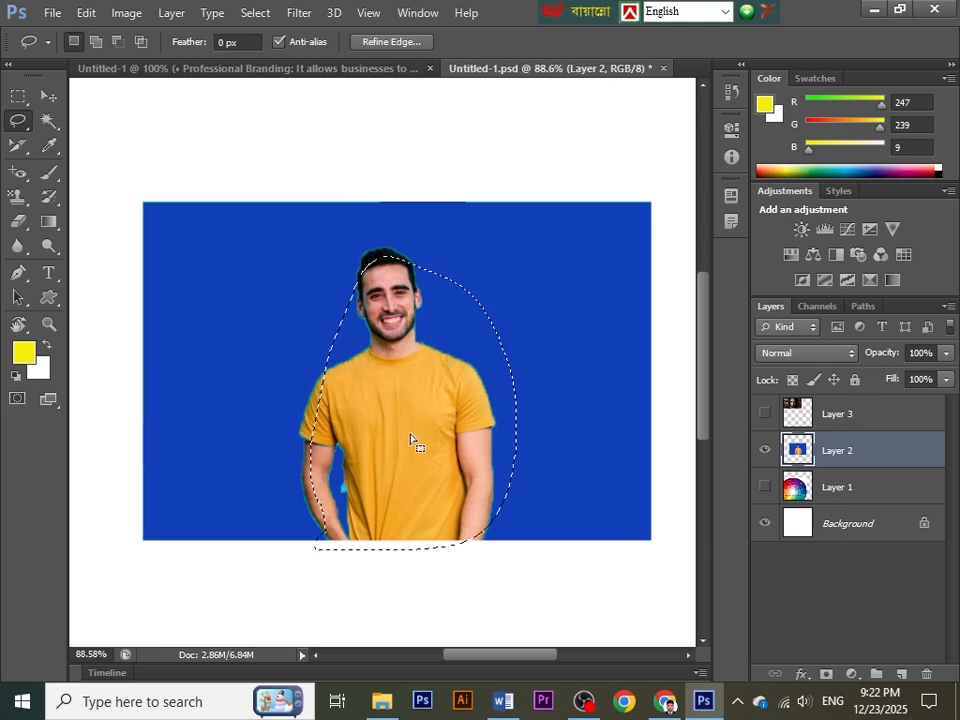
Set the foreground color to green, RGB 9, 247, 59
{"action": "left_click", "coordinate": [27, 356]}
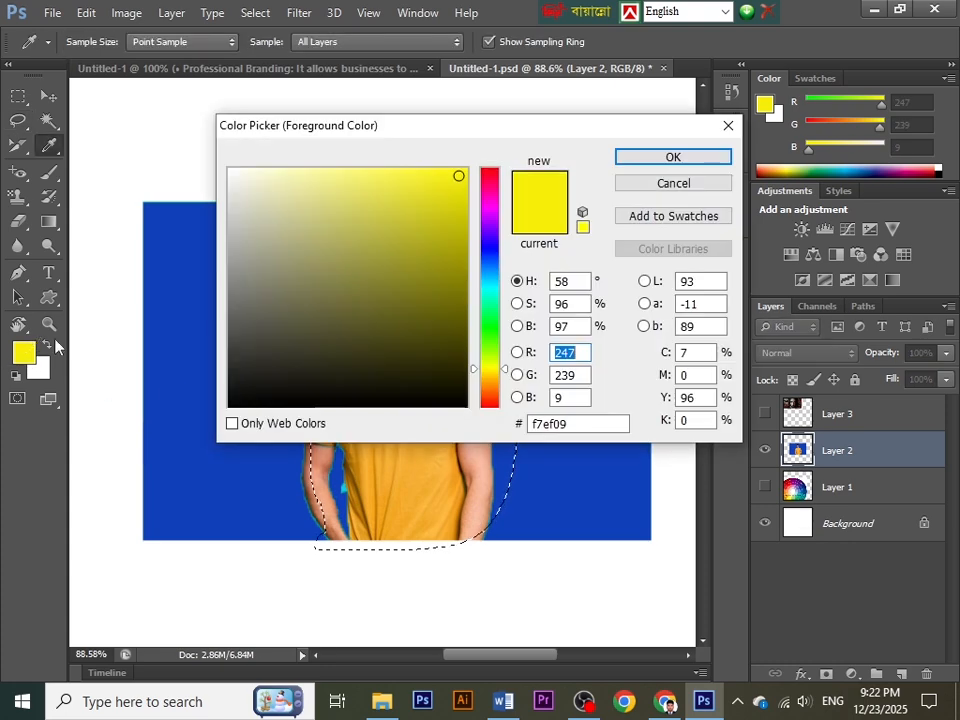
{"action": "left_click", "coordinate": [488, 319]}
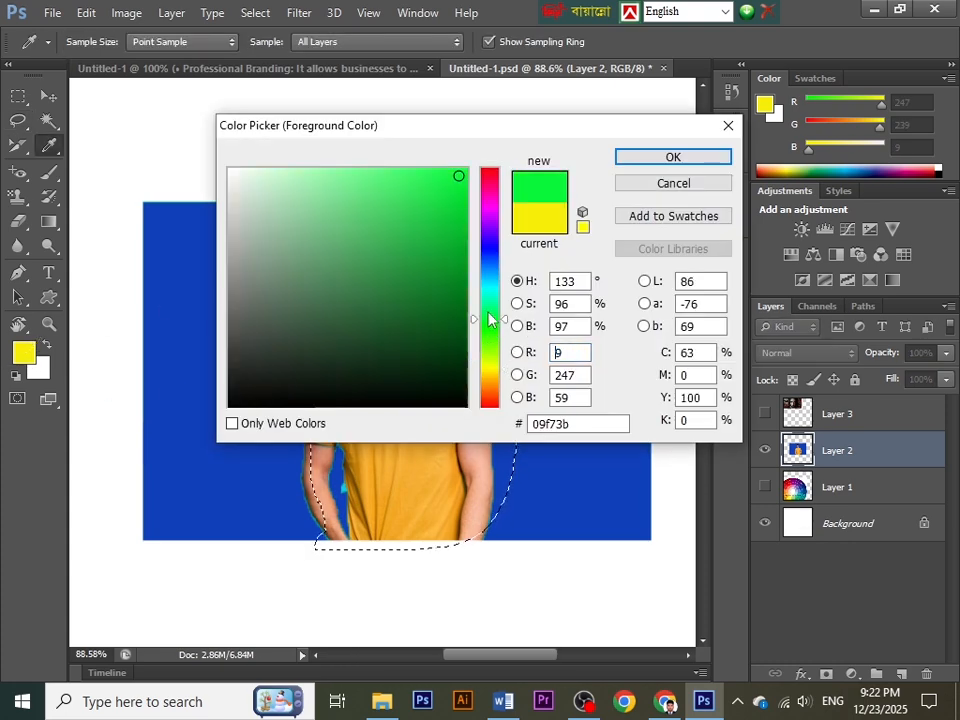
{"action": "left_click", "coordinate": [673, 157]}
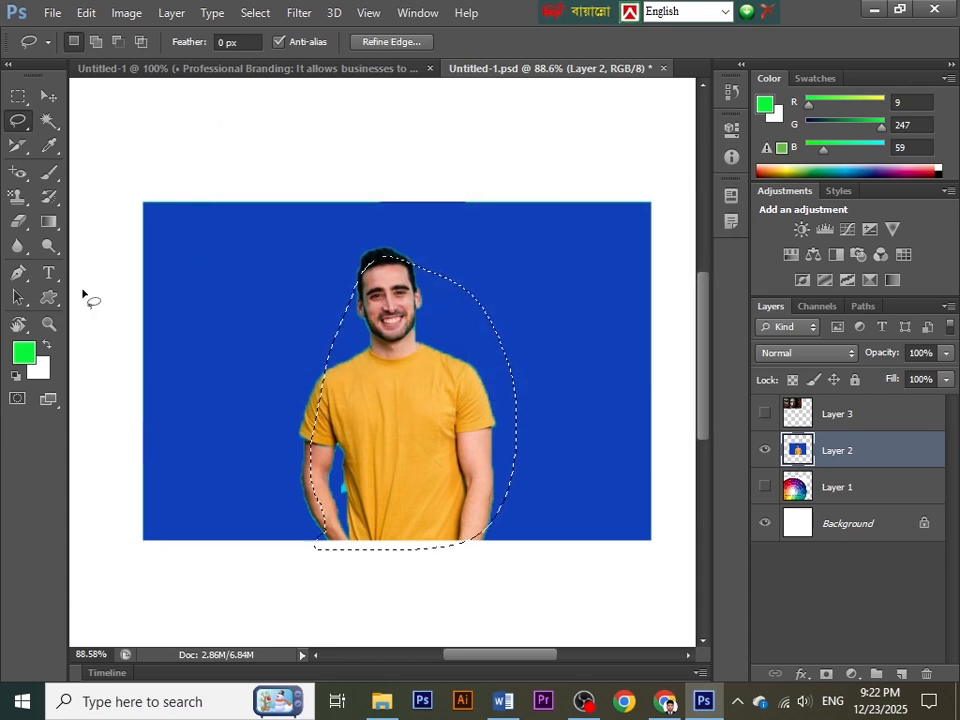
Try filling the lasso selection with the green foreground color and moving it slightly, and undo the move, fill and selection
{"action": "key", "text": "alt+BackSpace"}
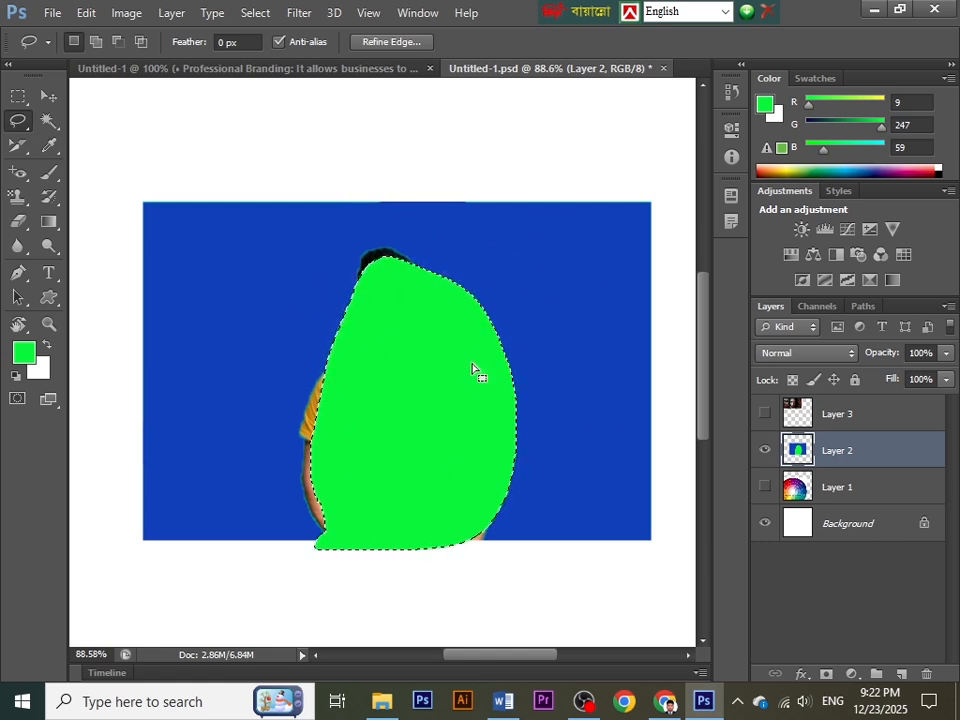
{"action": "left_click", "coordinate": [48, 96]}
{"action": "left_click_drag", "start_coordinate": [392, 420], "coordinate": [446, 413]}
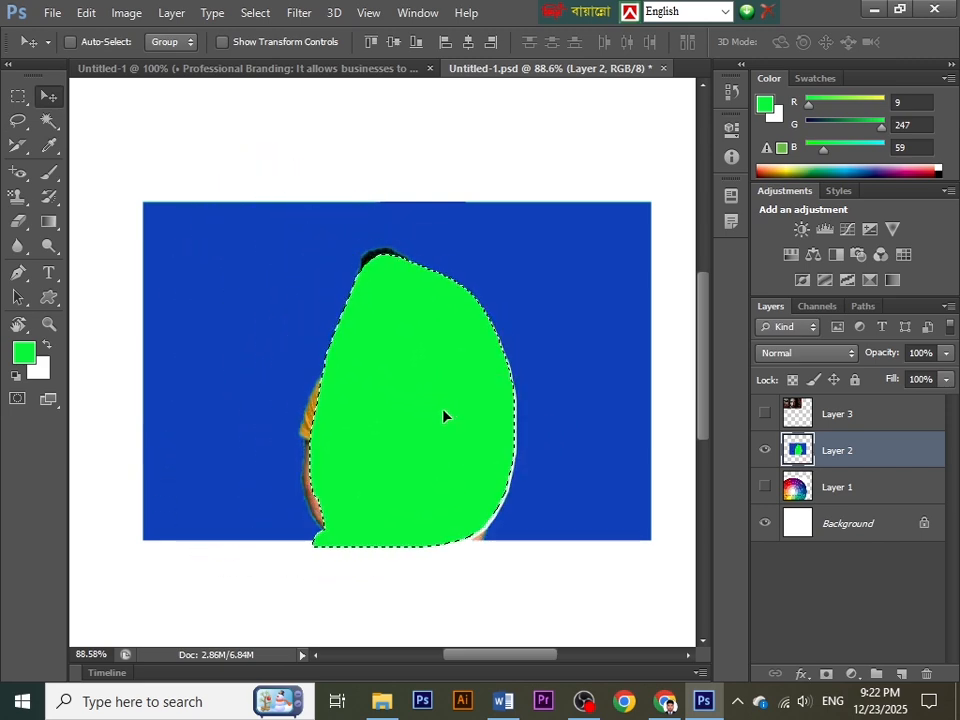
{"action": "key", "text": "ctrl+alt+z"}
{"action": "key", "text": "ctrl+alt+z"}
{"action": "key", "text": "ctrl+alt+z"}
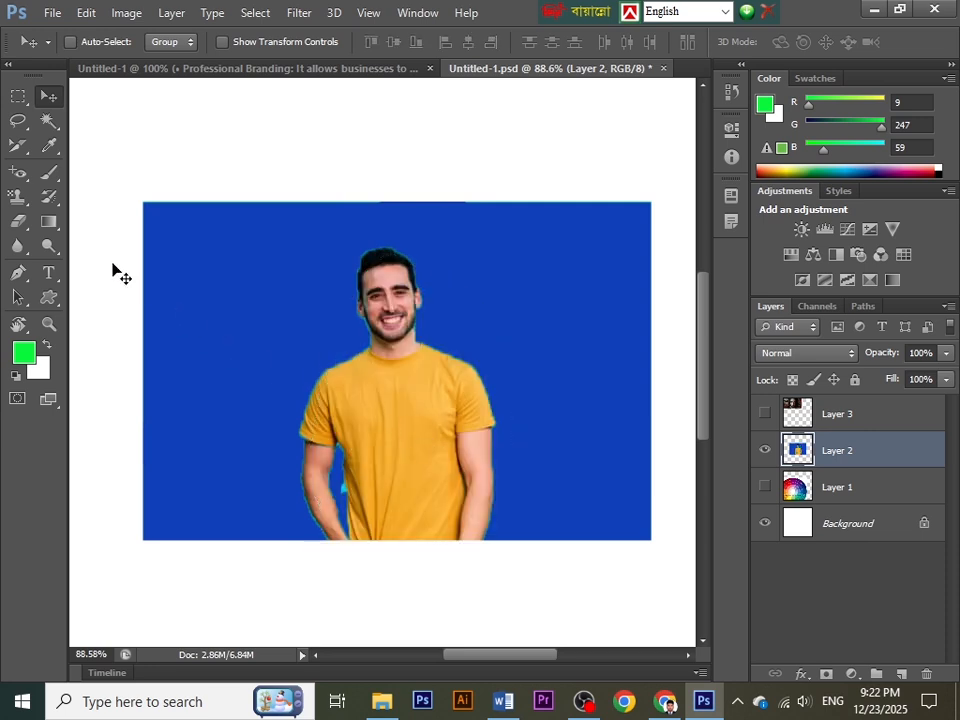
Trace a selection around the man's body and head with the Polygonal Lasso Tool, close it and deselect
{"action": "left_click", "coordinate": [29, 118]}
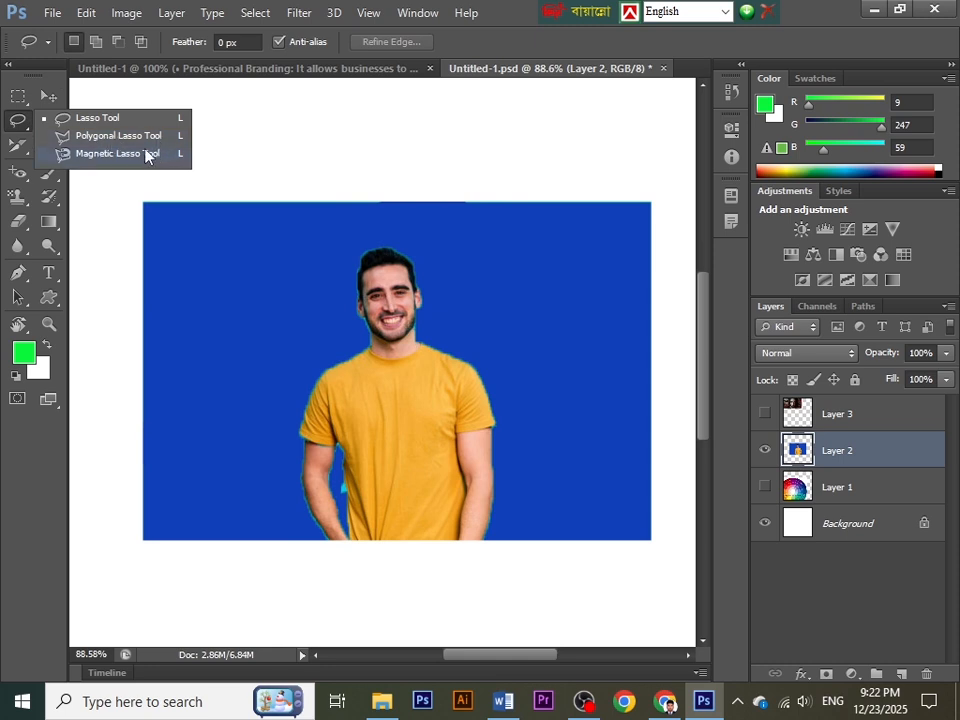
{"action": "left_click", "coordinate": [110, 135]}
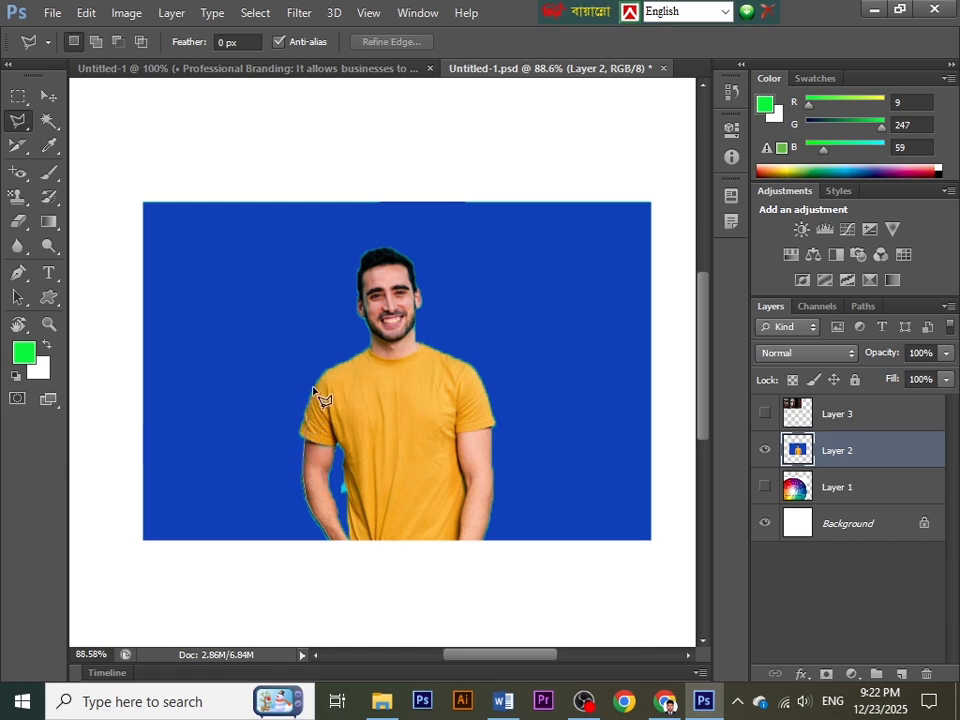
{"action": "left_click", "coordinate": [359, 354]}
{"action": "left_click", "coordinate": [367, 333]}
{"action": "left_click", "coordinate": [365, 312]}
{"action": "left_click", "coordinate": [359, 285]}
{"action": "left_click", "coordinate": [362, 258]}
{"action": "left_click", "coordinate": [372, 248]}
{"action": "left_click", "coordinate": [410, 264]}
{"action": "left_click", "coordinate": [412, 279]}
{"action": "left_click", "coordinate": [422, 300]}
{"action": "left_click", "coordinate": [420, 334]}
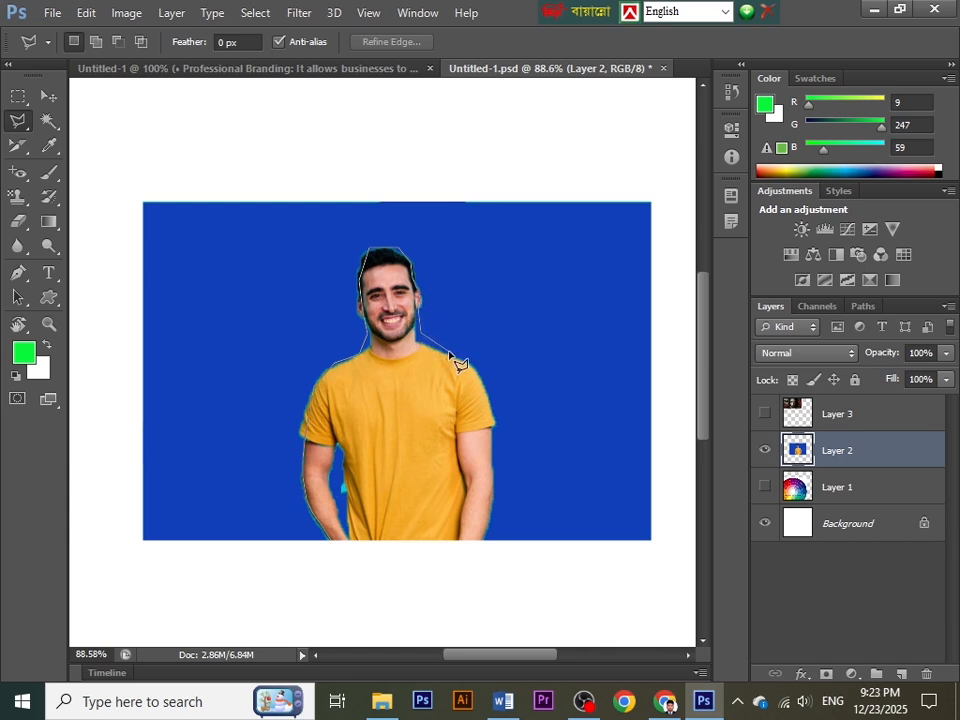
{"action": "left_click", "coordinate": [484, 376]}
{"action": "left_click", "coordinate": [494, 424]}
{"action": "left_click", "coordinate": [498, 540]}
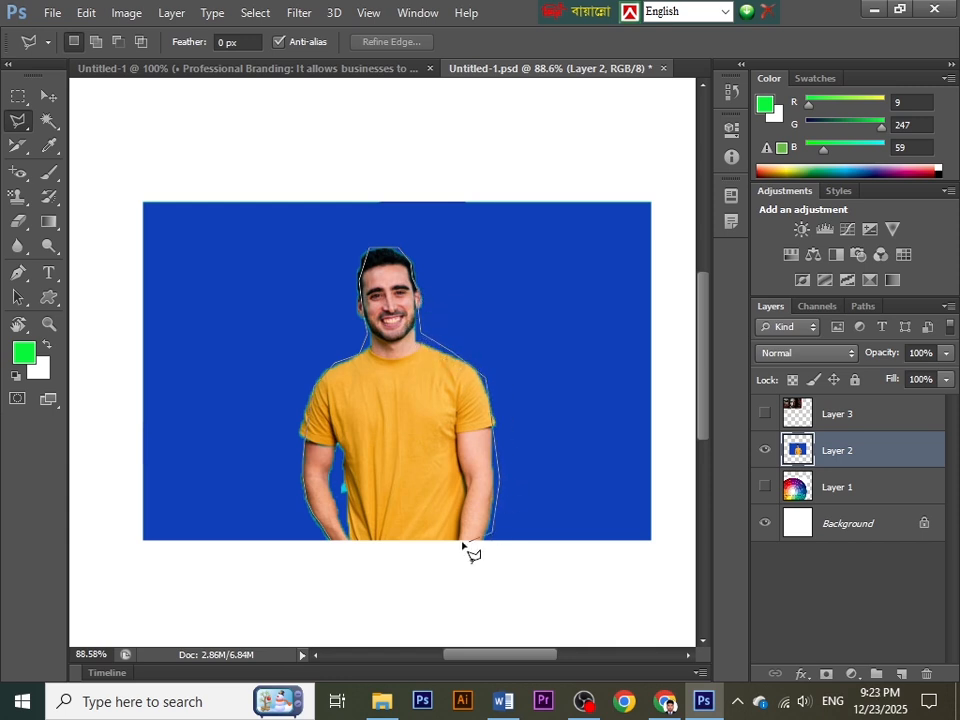
{"action": "double_click", "coordinate": [340, 552]}
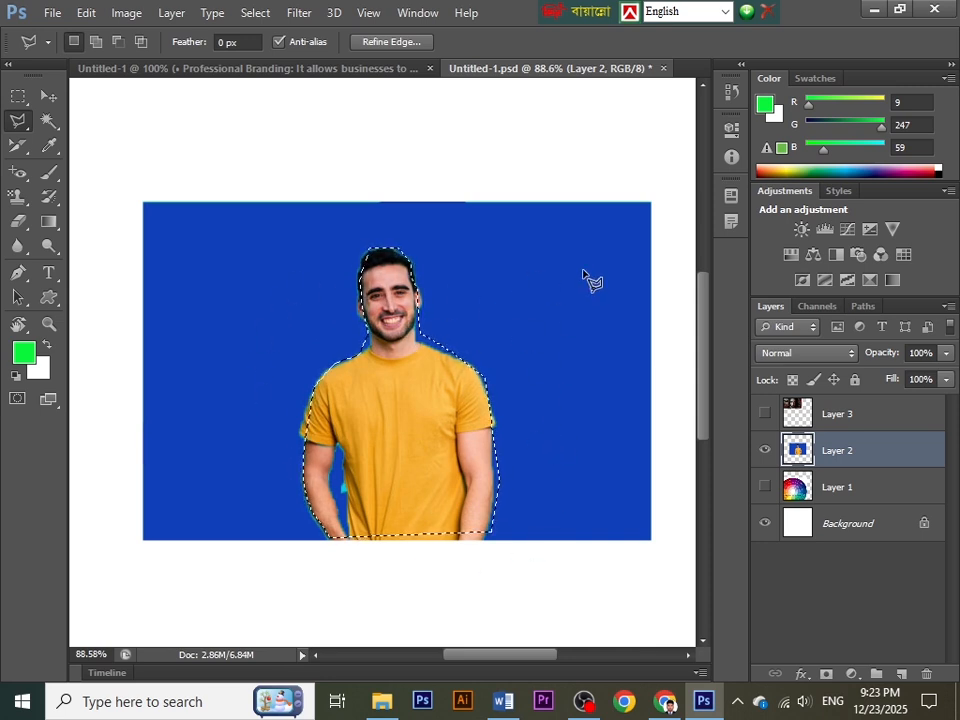
{"action": "key", "text": "ctrl+d"}
Draw a triangular Polygonal Lasso selection on the blue background beside the man, removing two misplaced points, and deselect
{"action": "left_click", "coordinate": [484, 290]}
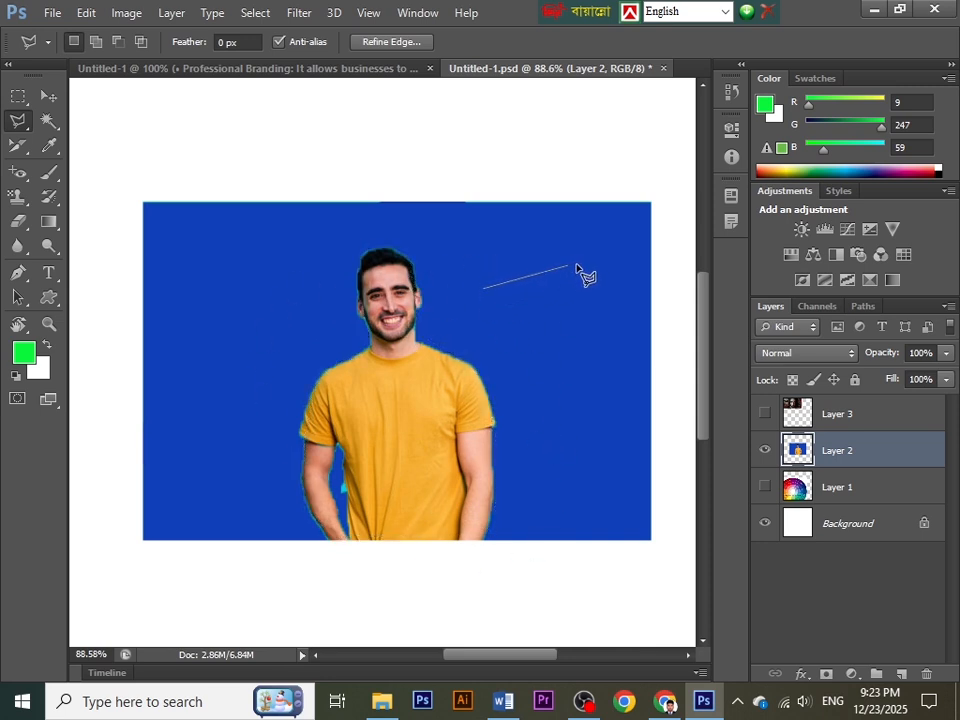
{"action": "left_click", "coordinate": [601, 253]}
{"action": "left_click", "coordinate": [591, 411]}
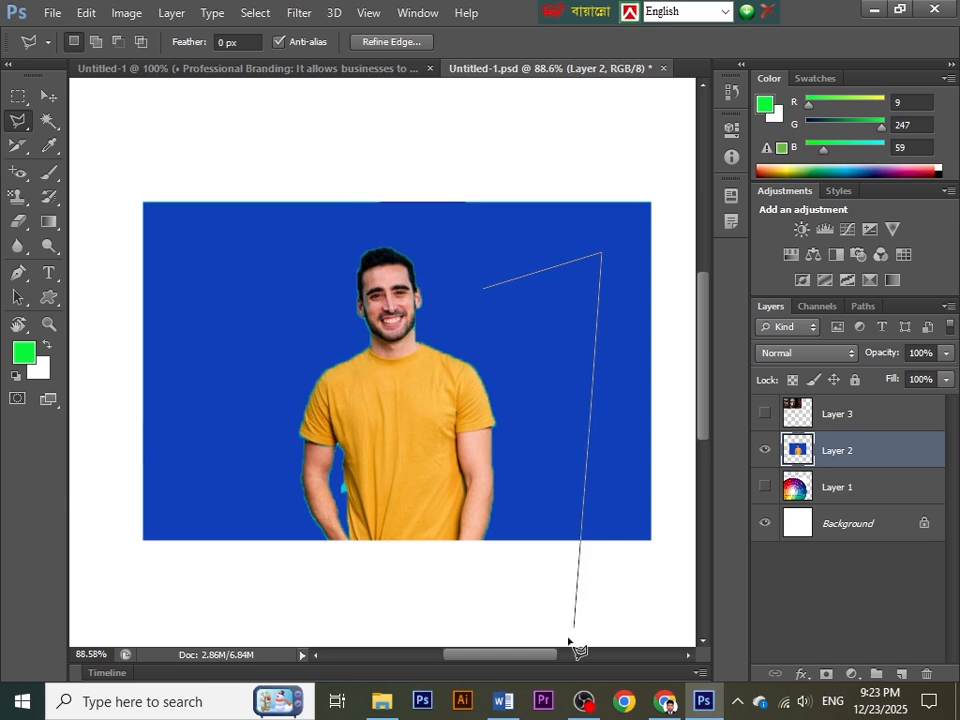
{"action": "left_click", "coordinate": [496, 325]}
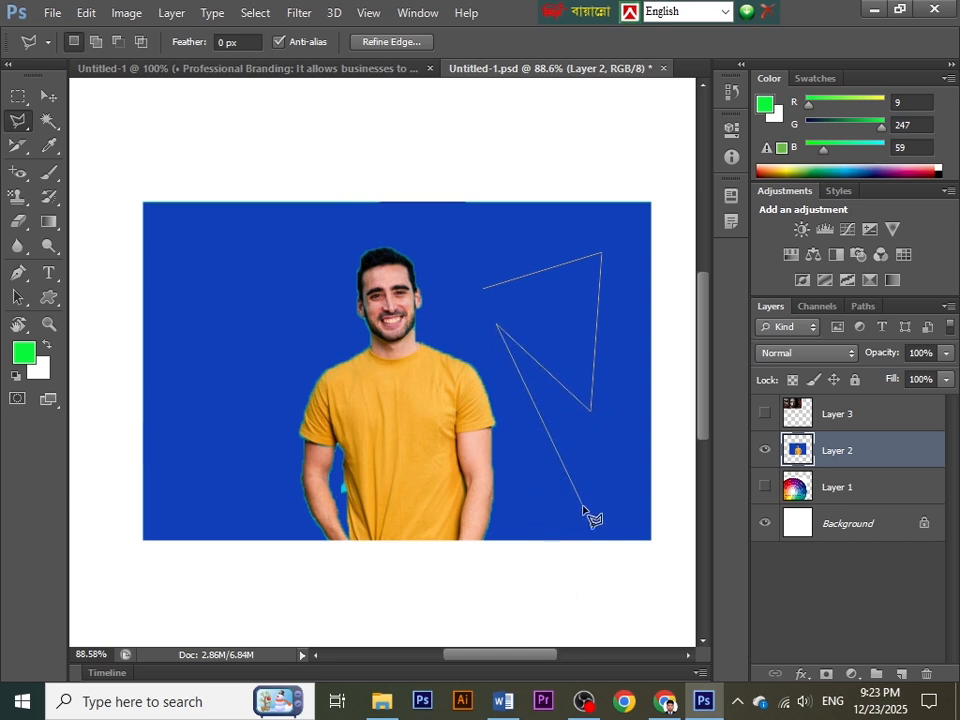
{"action": "key", "text": "BackSpace"}
{"action": "key", "text": "BackSpace"}
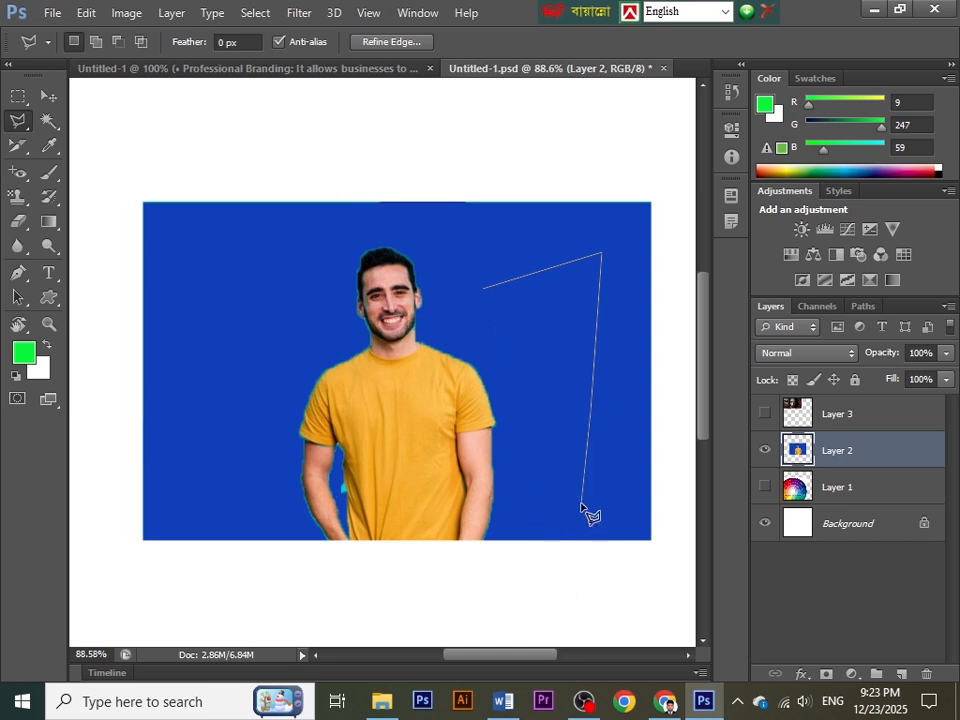
{"action": "double_click", "coordinate": [581, 504]}
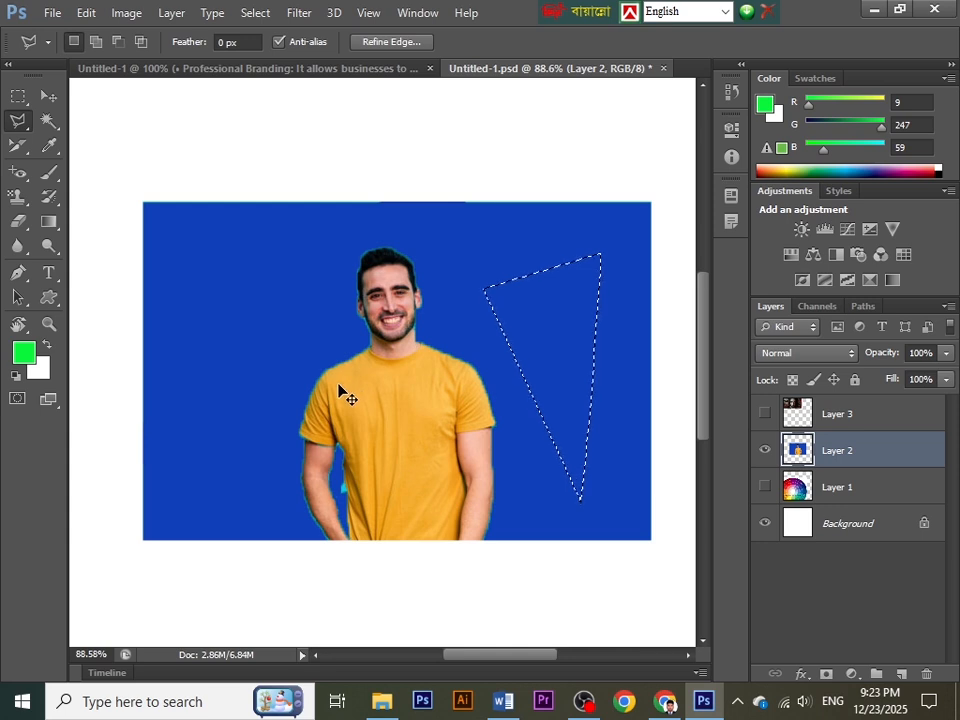
{"action": "key", "text": "ctrl+d"}
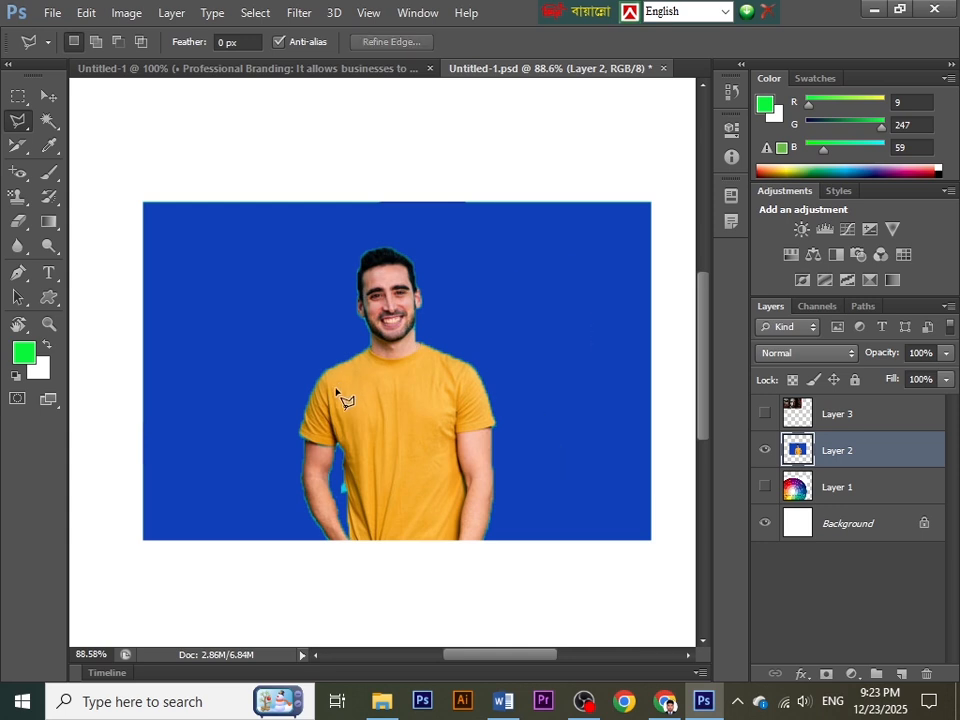
Trace the man's outline from his arm over the head to the other shoulder with the Magnetic Lasso Tool, close it and deselect
{"action": "left_click", "coordinate": [23, 122]}
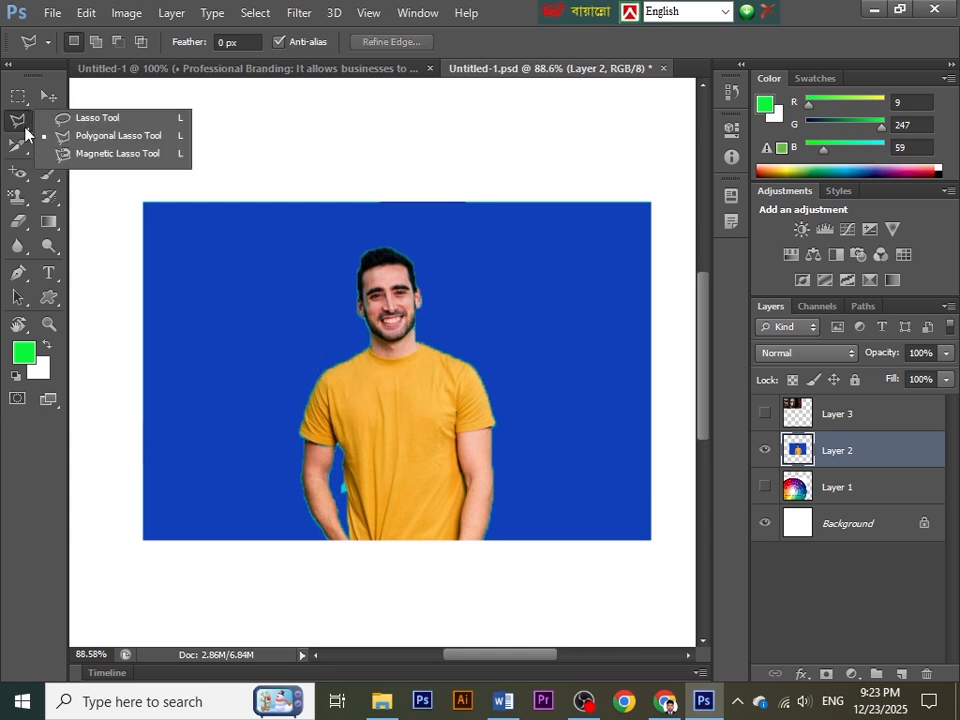
{"action": "left_click", "coordinate": [88, 155]}
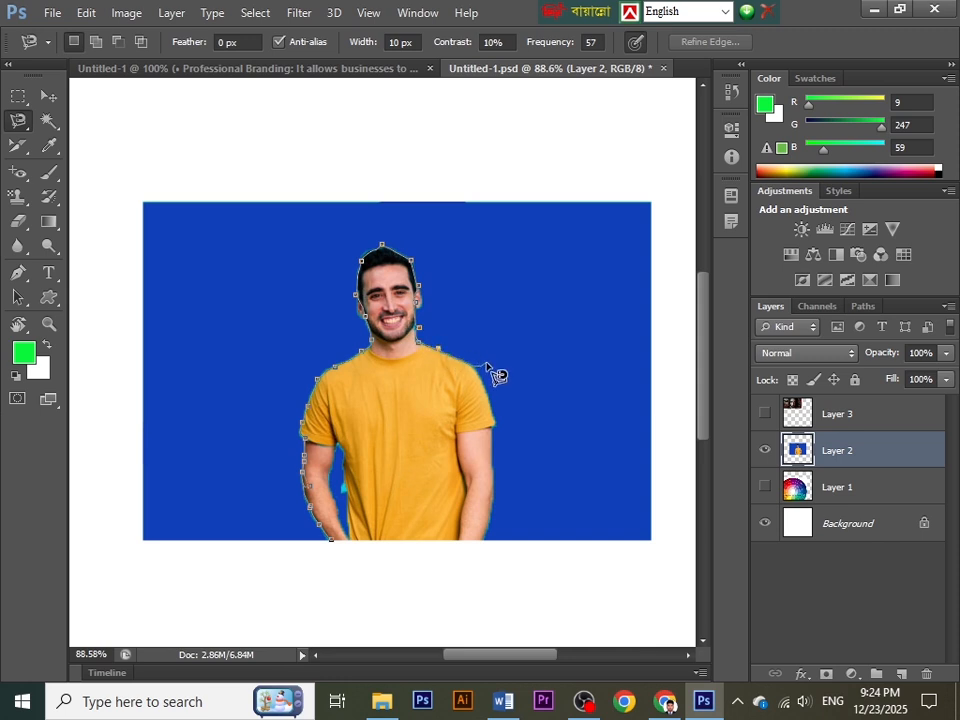
{"action": "double_click", "coordinate": [445, 410]}
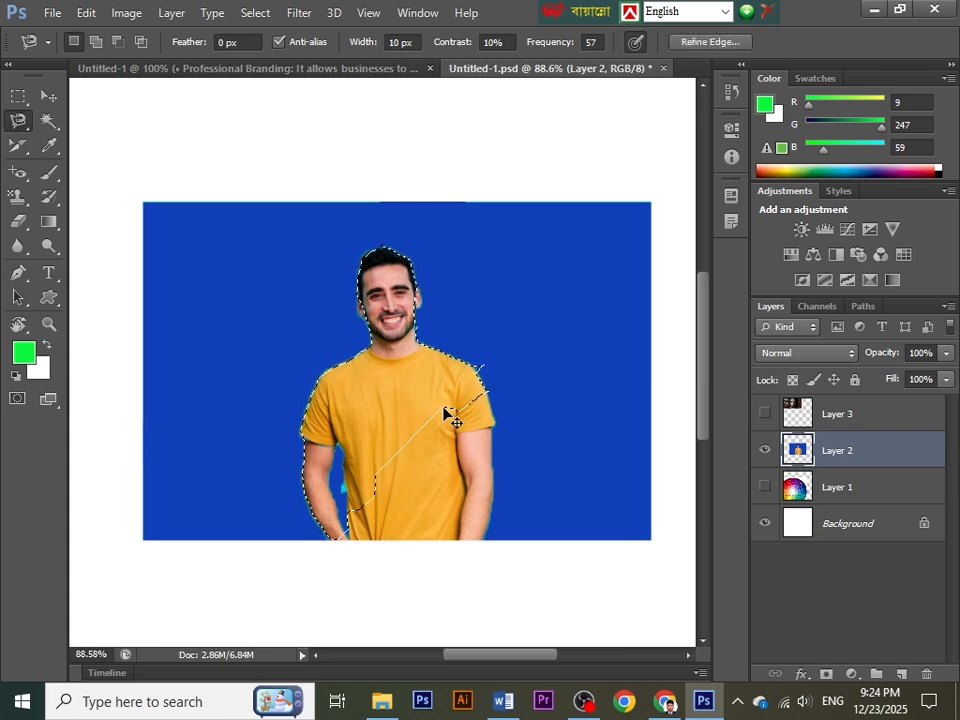
{"action": "key", "text": "ctrl+d"}
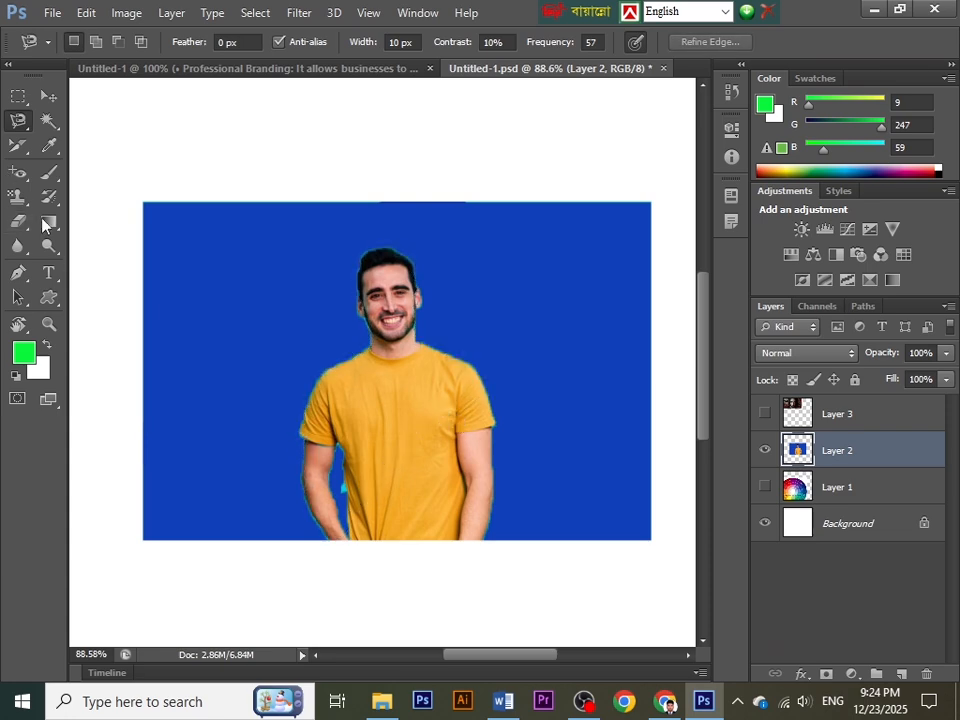
Check the Word module outline for the tools listed after the Lasso tools and return to Photoshop
{"action": "left_click", "coordinate": [500, 701]}
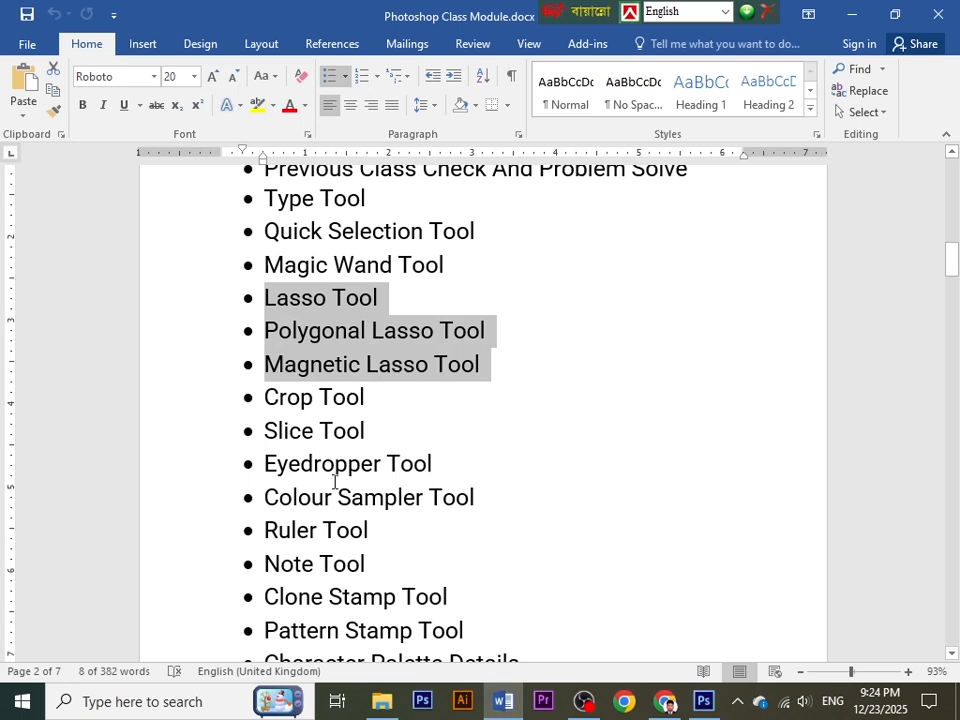
{"action": "scroll", "coordinate": [320, 400], "scroll_direction": "down", "scroll_amount": 2}
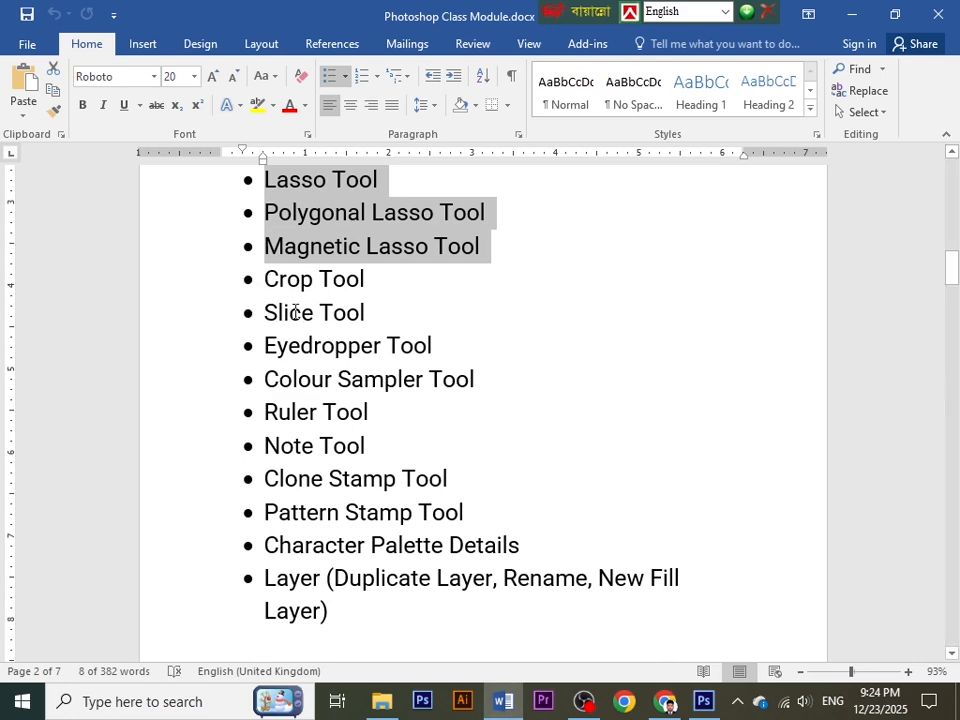
{"action": "mouse_move", "coordinate": [703, 701]}
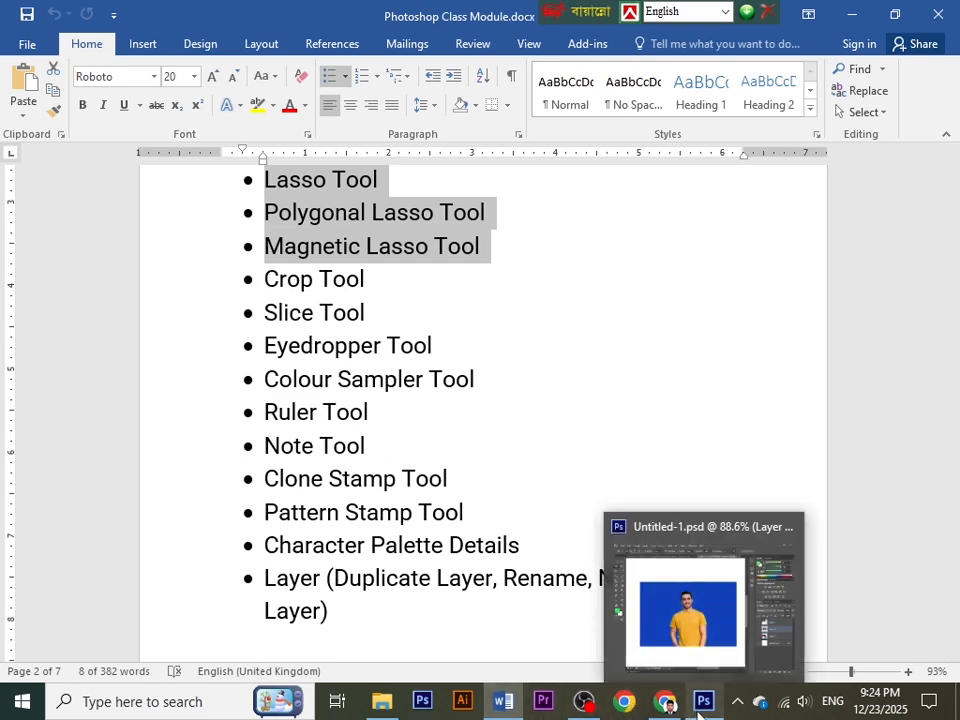
{"action": "left_click", "coordinate": [685, 595]}
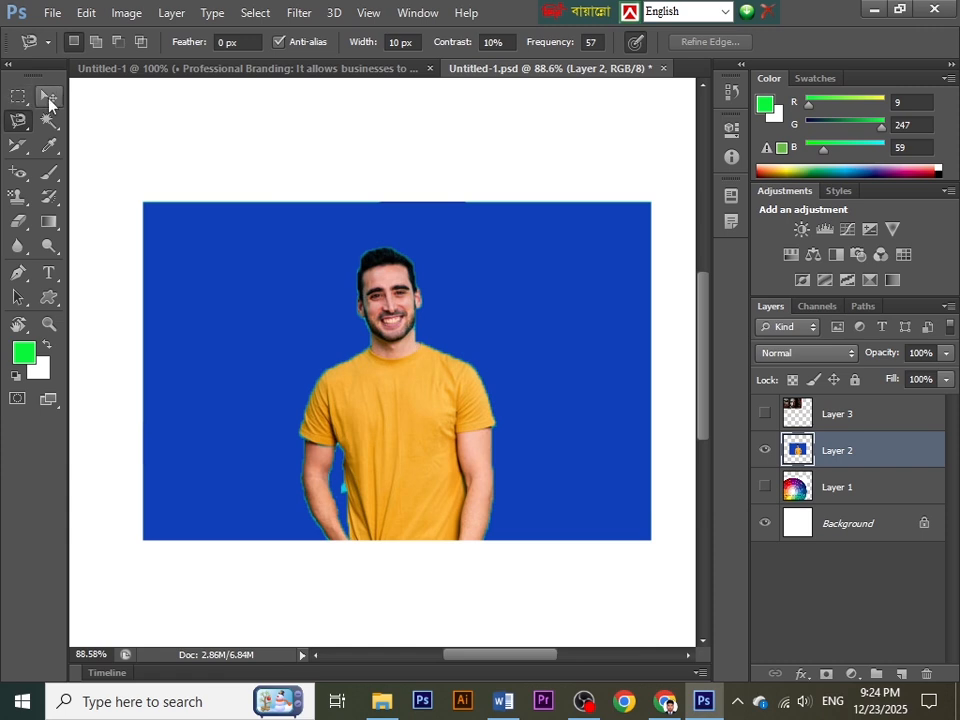
{"action": "left_click", "coordinate": [49, 104]}
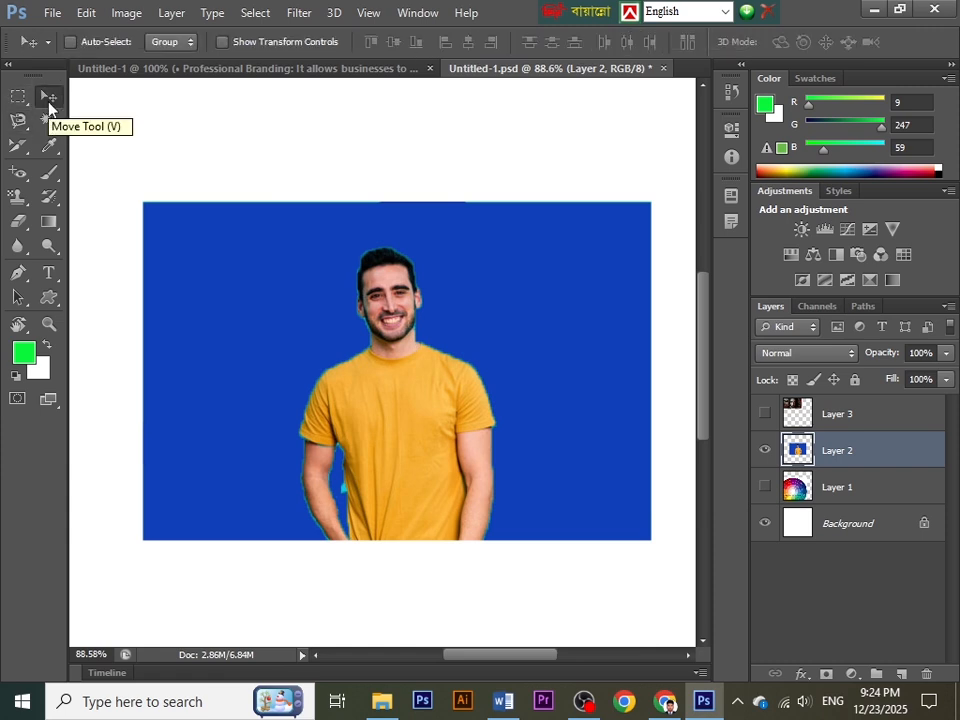
{"action": "scroll", "coordinate": [430, 300], "scroll_direction": "down", "scroll_amount": 3}
{"action": "scroll", "coordinate": [435, 266], "scroll_direction": "up", "scroll_amount": 5}
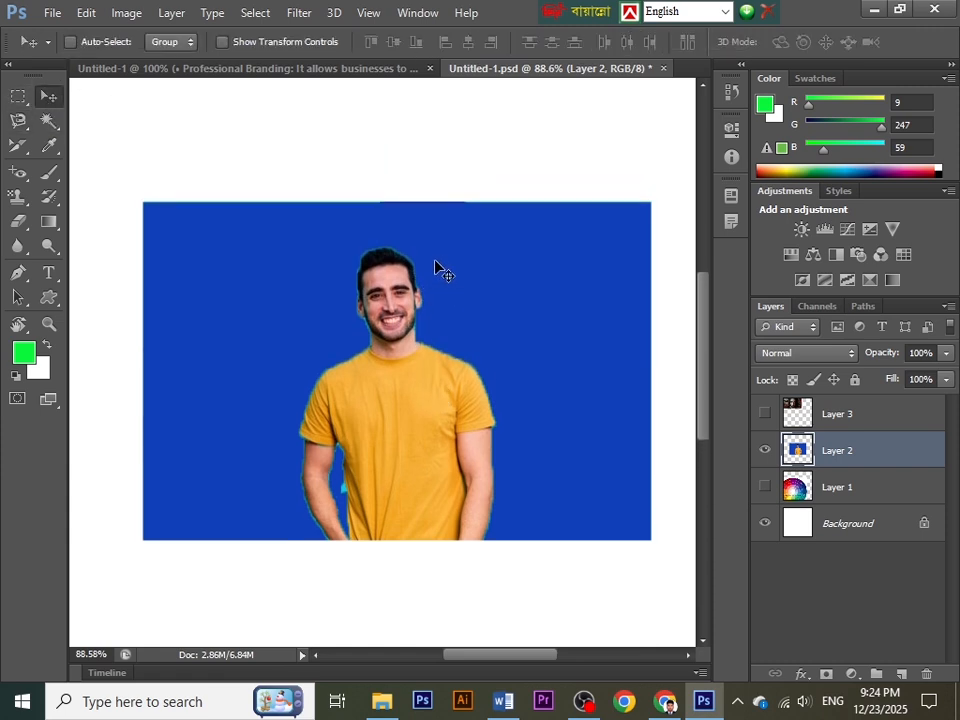
{"action": "scroll", "coordinate": [380, 275], "scroll_direction": "down", "scroll_amount": 2}
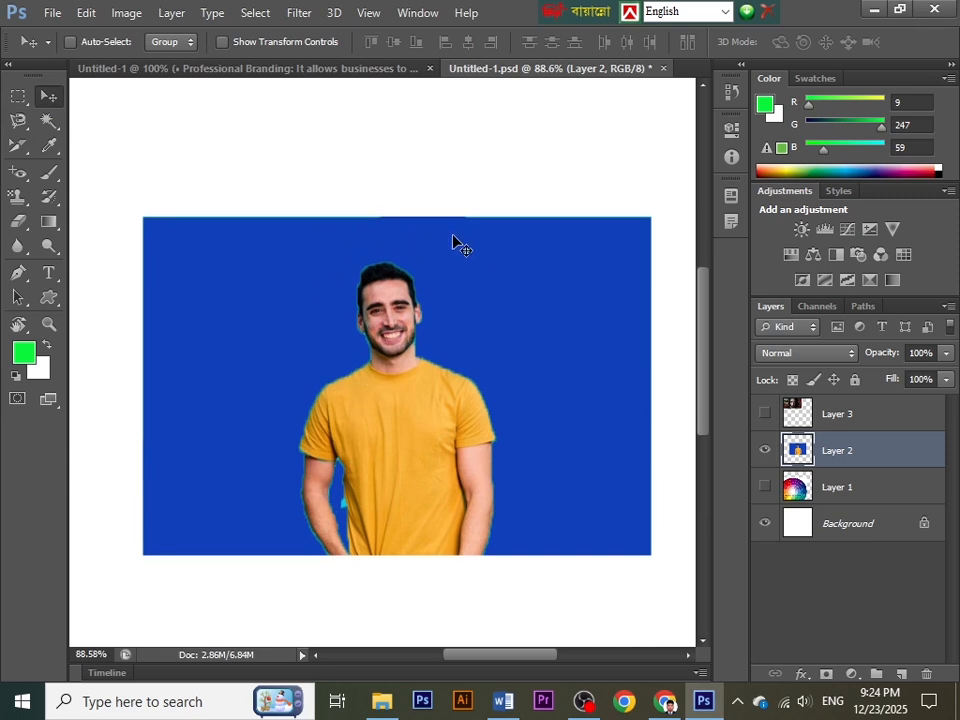
Frame the man's head and chest with the Crop Tool, using the 2 x 3 (4 x 6) ratio
{"action": "left_click", "coordinate": [17, 145]}
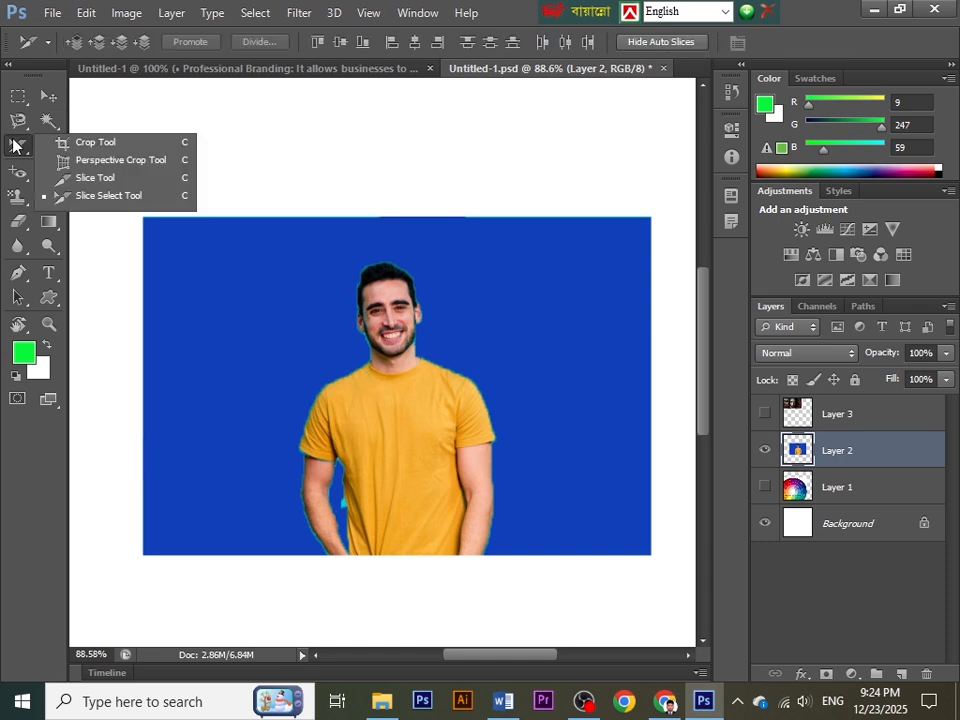
{"action": "left_click", "coordinate": [81, 146]}
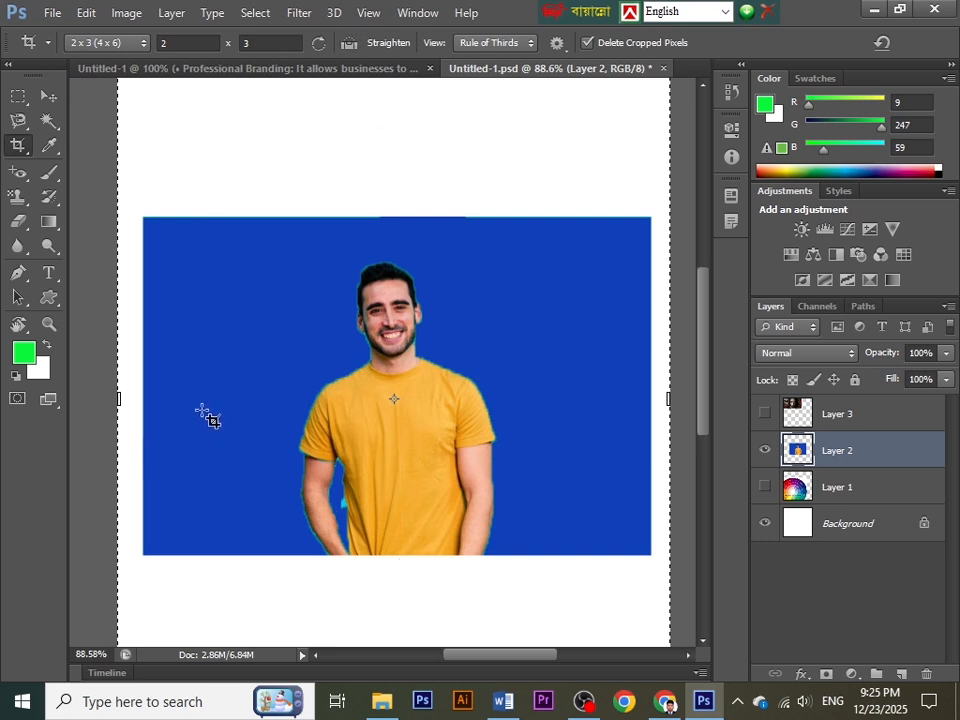
{"action": "scroll", "coordinate": [330, 280], "scroll_direction": "up", "scroll_amount": 5}
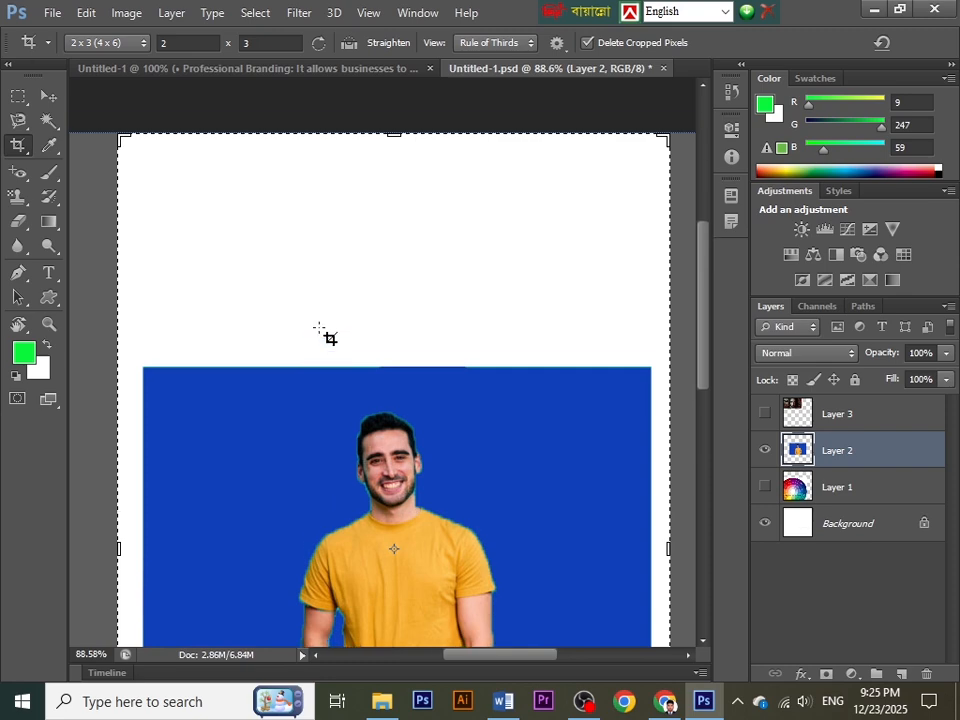
{"action": "scroll", "coordinate": [285, 265], "scroll_direction": "down", "scroll_amount": 2}
{"action": "scroll", "coordinate": [285, 265], "scroll_direction": "up", "scroll_amount": 3}
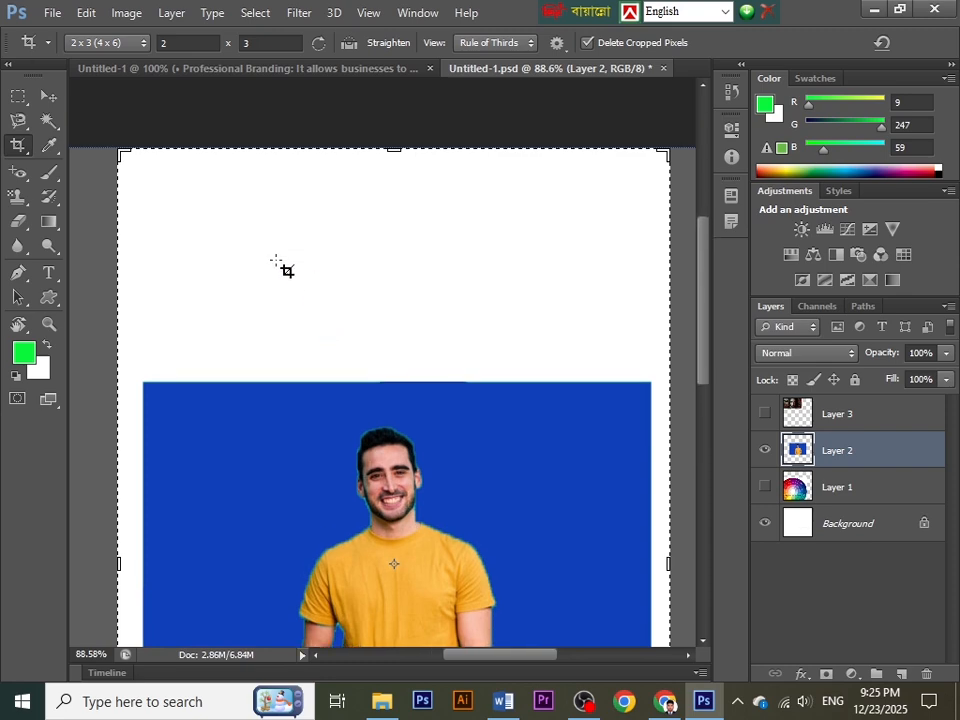
{"action": "left_click_drag", "start_coordinate": [395, 151], "coordinate": [414, 279]}
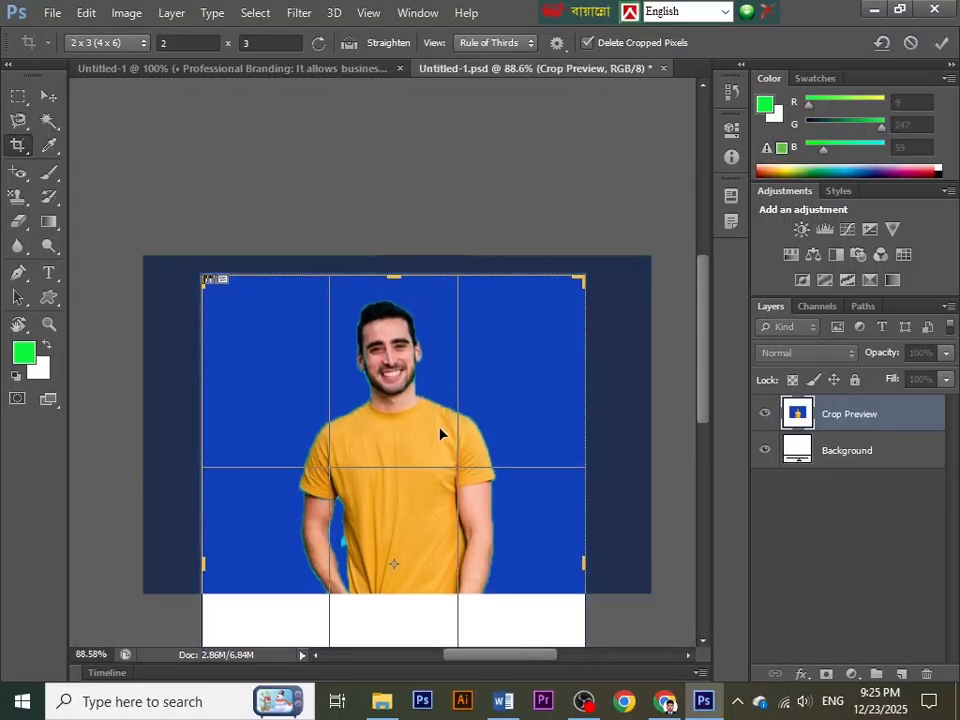
{"action": "scroll", "coordinate": [440, 435], "scroll_direction": "down", "scroll_amount": 5}
{"action": "scroll", "coordinate": [341, 478], "scroll_direction": "down", "scroll_amount": 3}
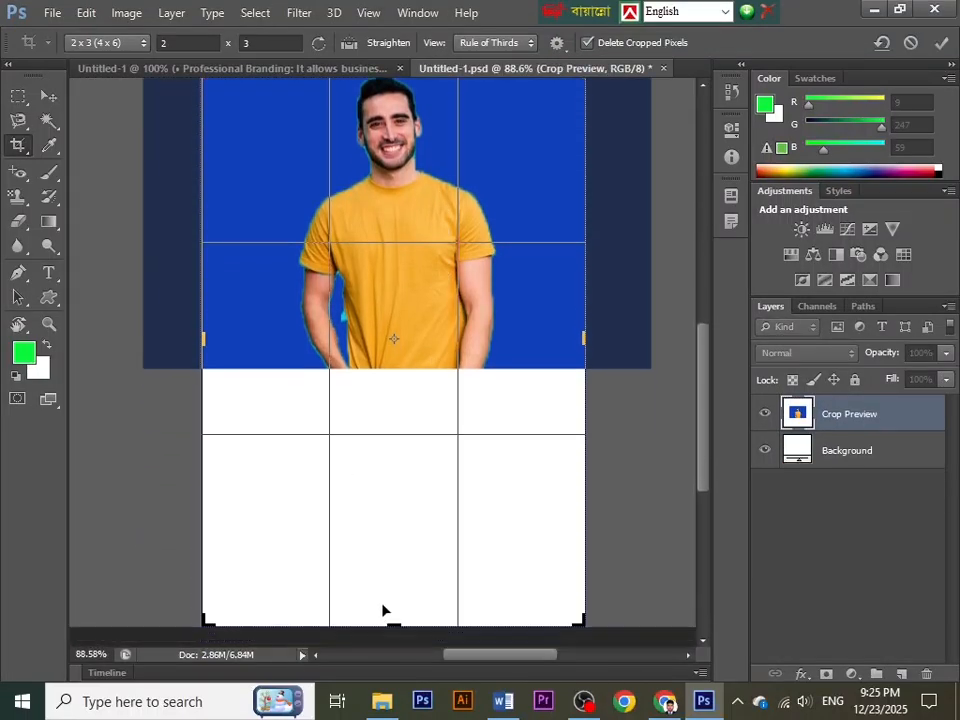
{"action": "left_click_drag", "start_coordinate": [390, 628], "coordinate": [399, 447]}
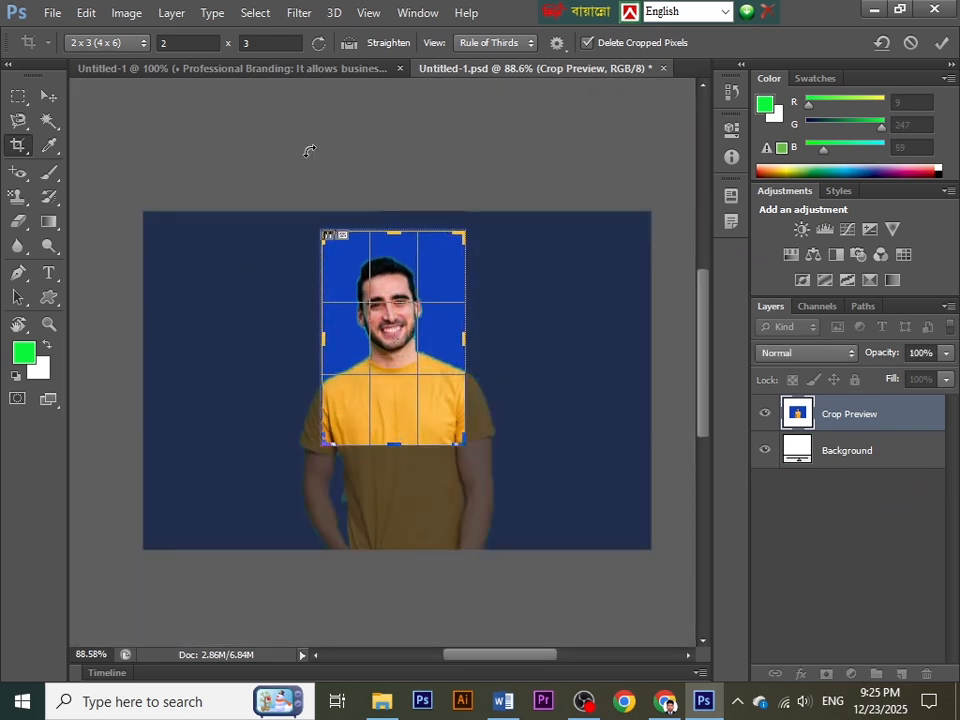
Try the Unconstrained and 8.5 x 11 crop ratios, apply the 8.5 x 11 crop and undo it
{"action": "left_click", "coordinate": [143, 45]}
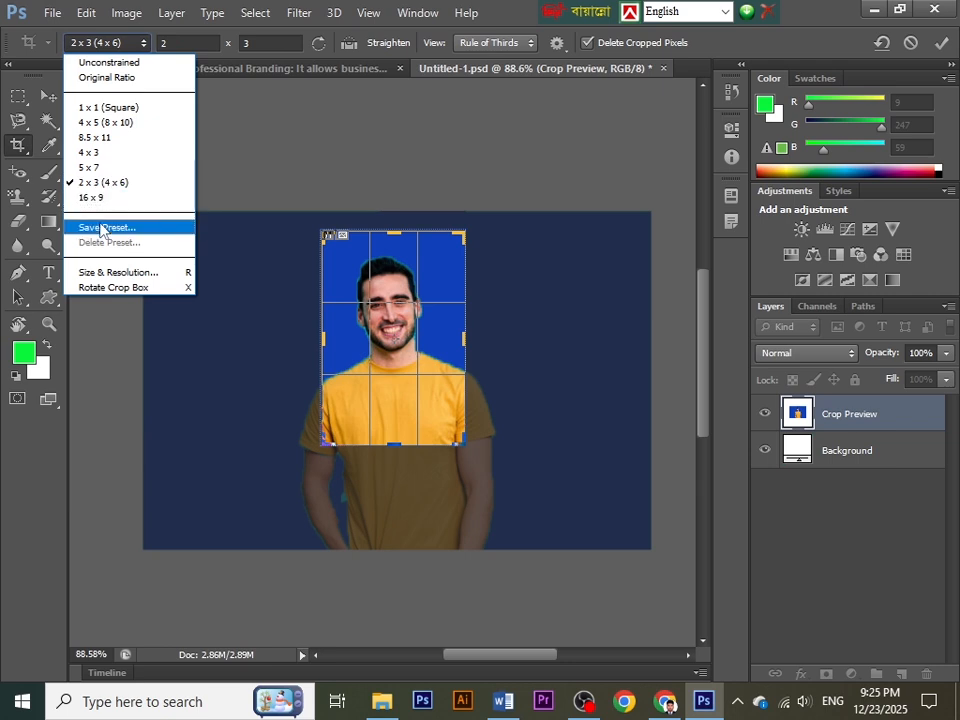
{"action": "left_click", "coordinate": [96, 64]}
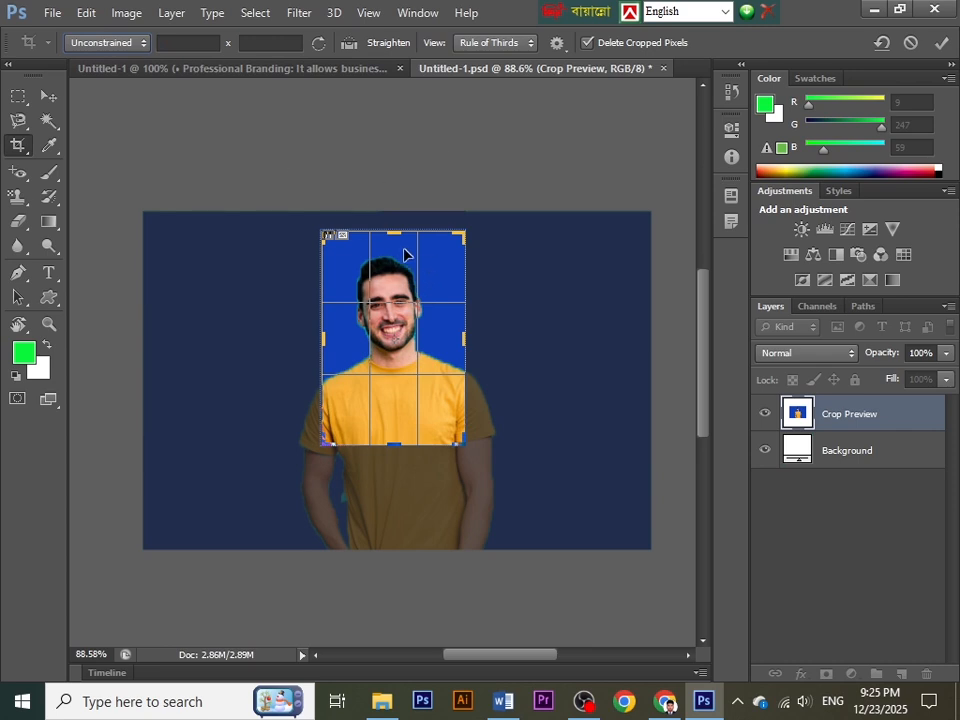
{"action": "left_click", "coordinate": [127, 44]}
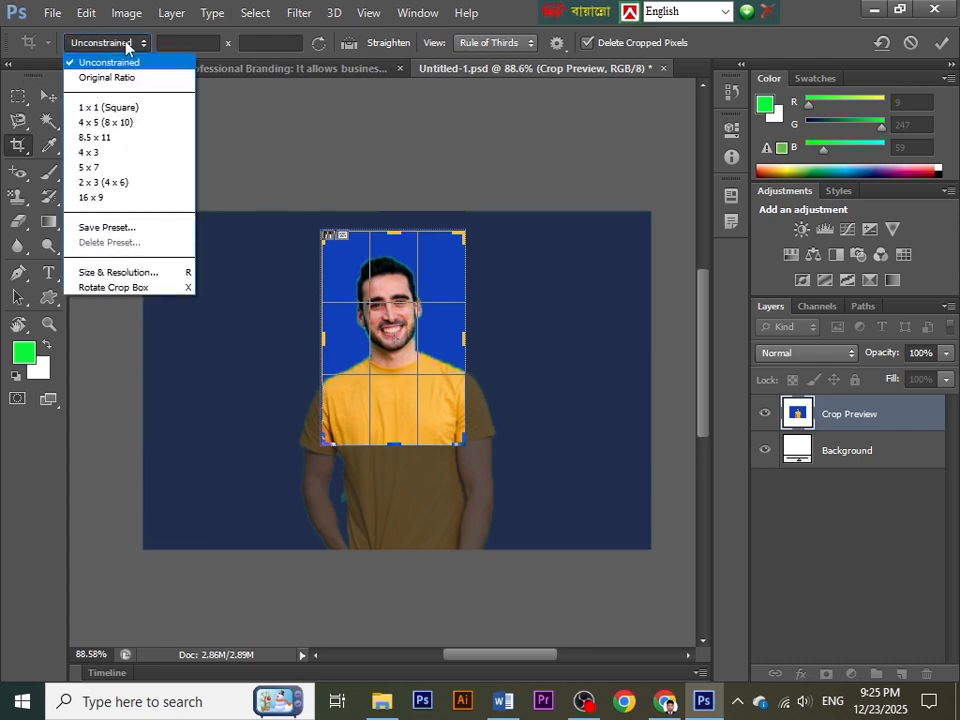
{"action": "left_click", "coordinate": [106, 139]}
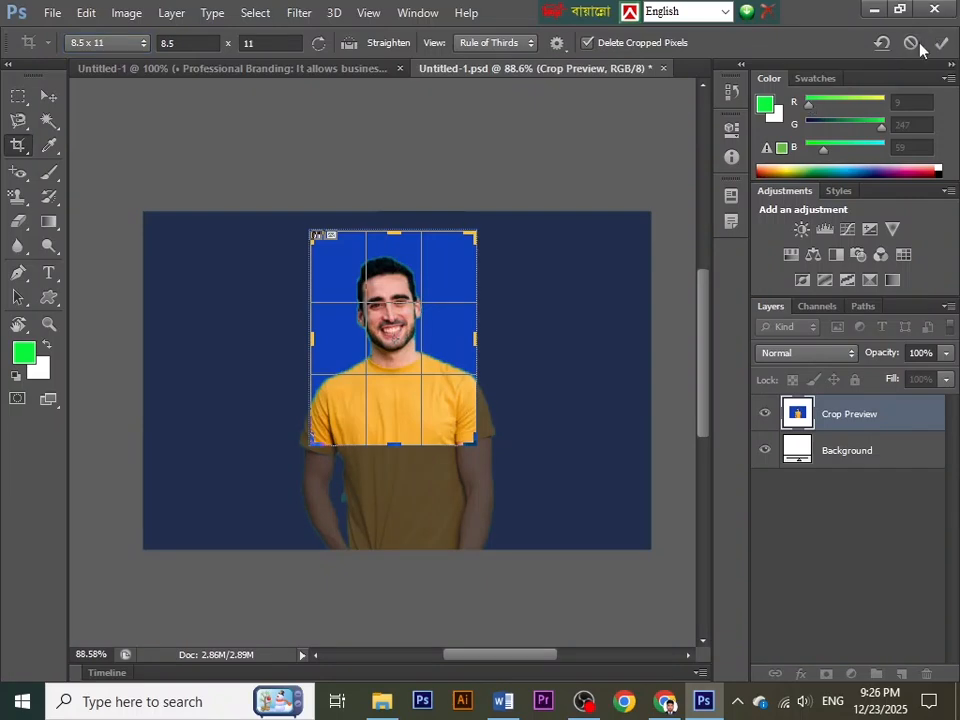
{"action": "key", "text": "Return"}
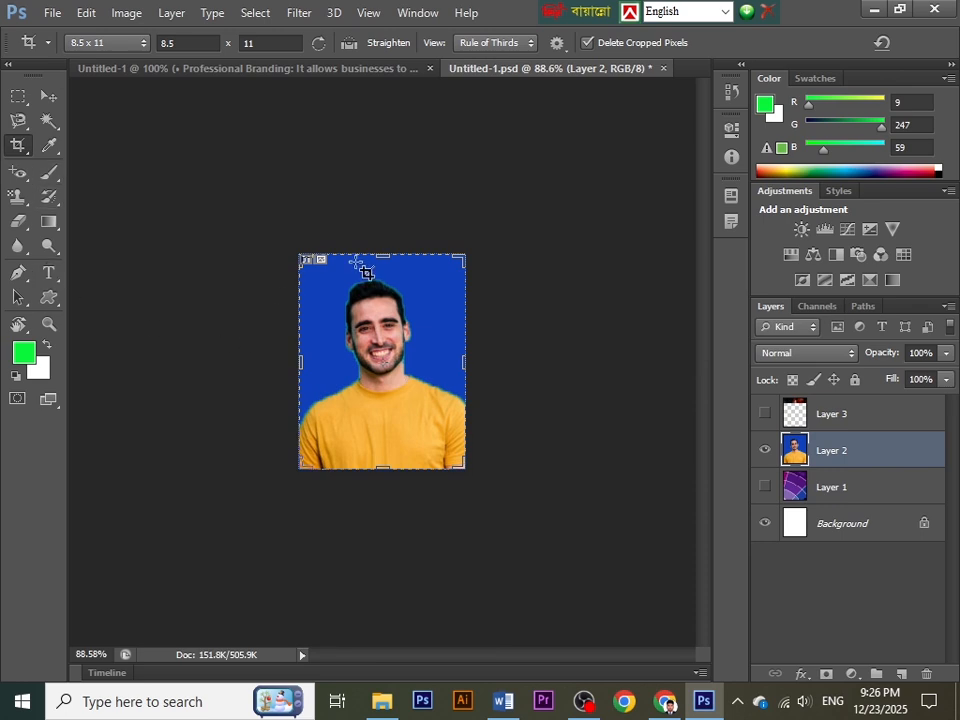
{"action": "key", "text": "ctrl+z"}
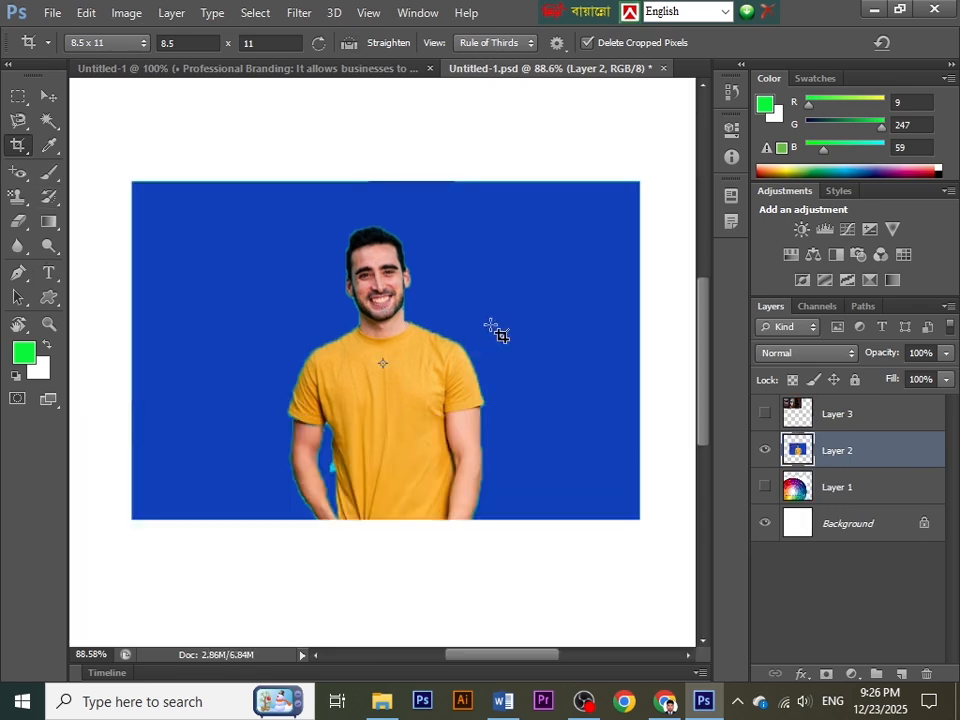
Switch to Chrome and search Google for "book picture" in a new tab
{"action": "right_click", "coordinate": [15, 149]}
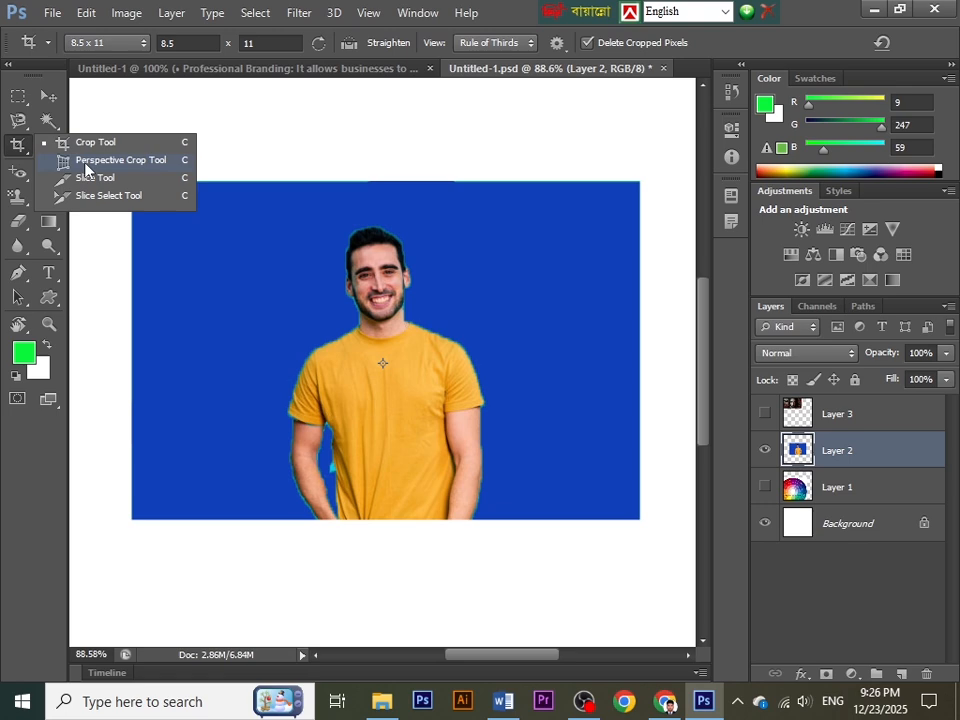
{"action": "key", "text": "alt+Tab"}
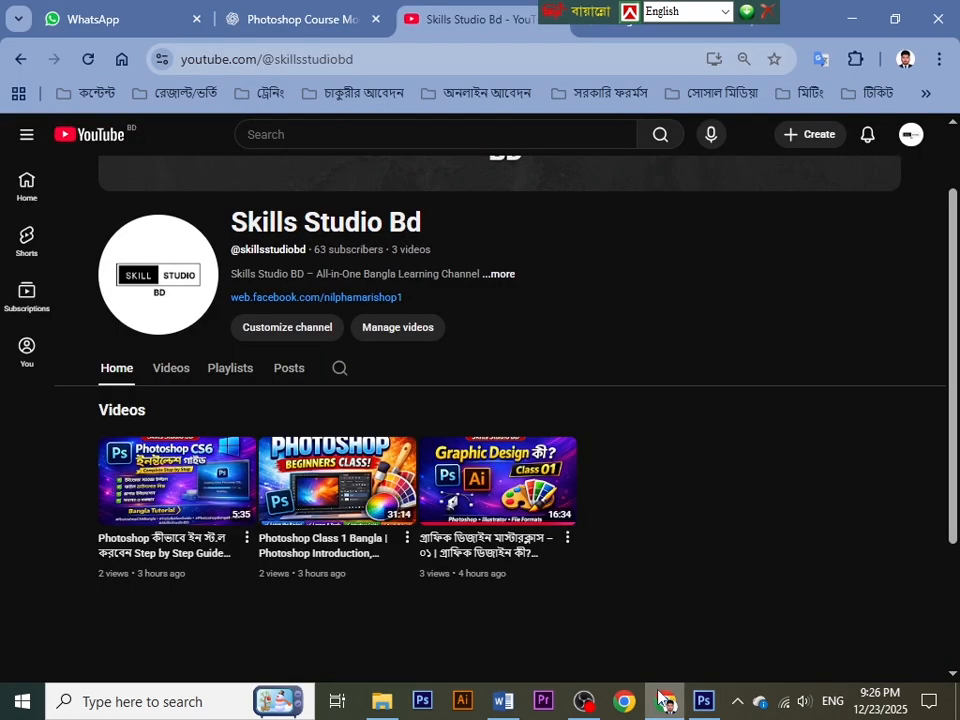
{"action": "left_click_drag", "start_coordinate": [607, 9], "coordinate": [312, 9]}
{"action": "left_click", "coordinate": [771, 22]}
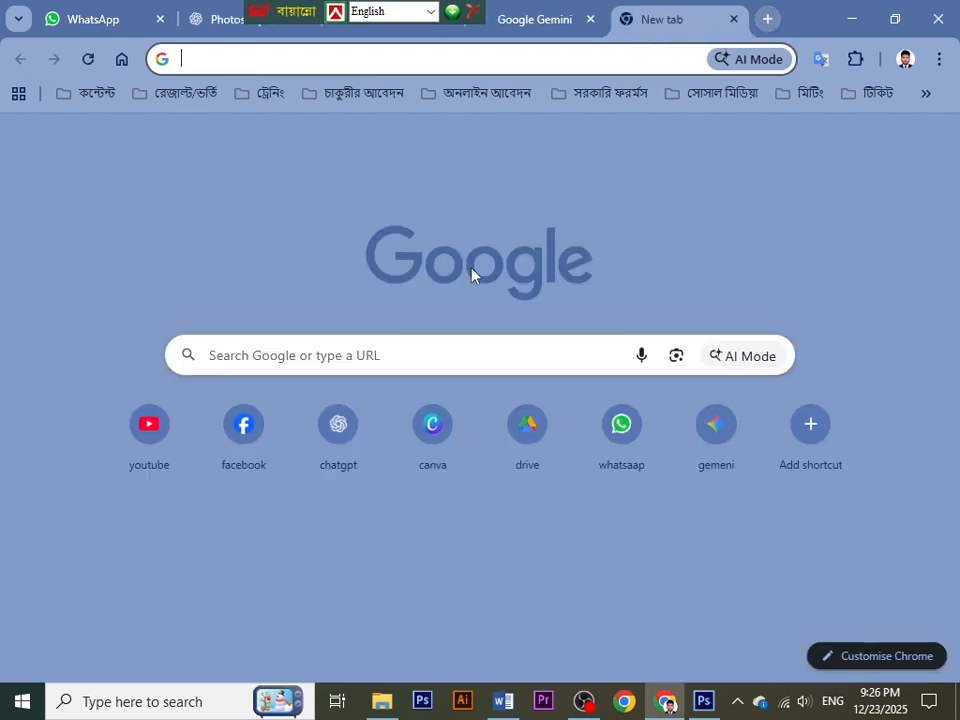
{"action": "left_click", "coordinate": [463, 340]}
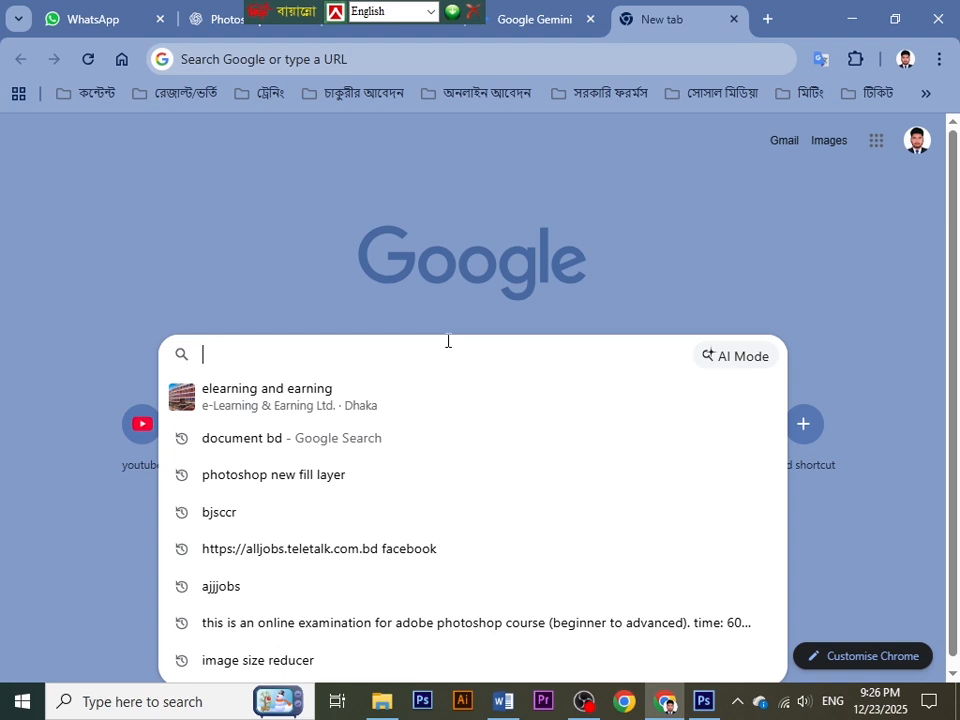
{"action": "type", "text": "b"}
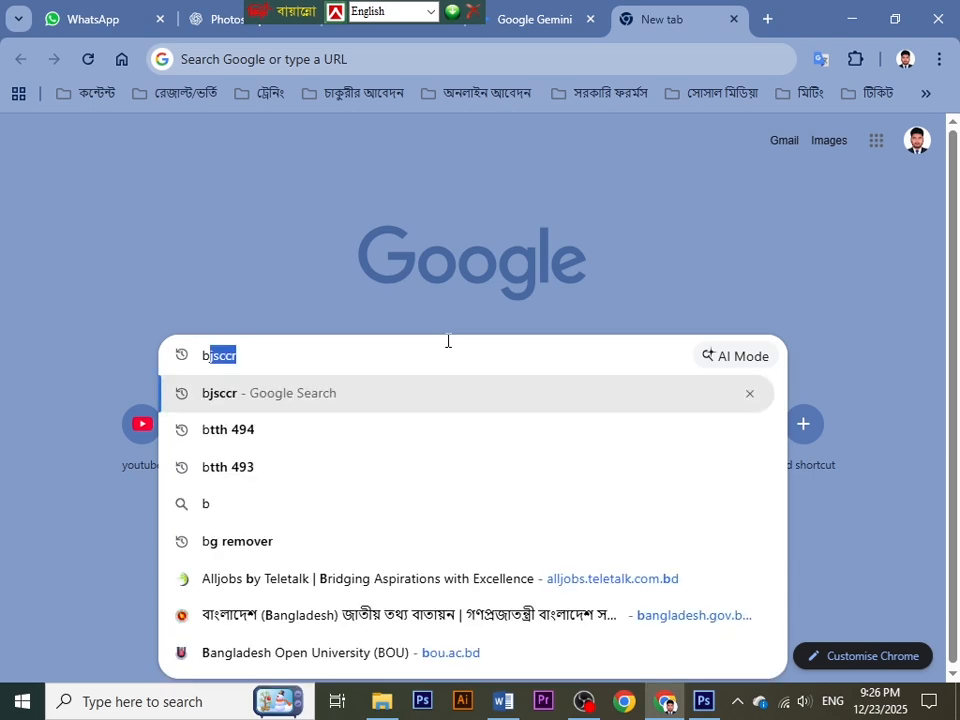
{"action": "type", "text": "ook pic"}
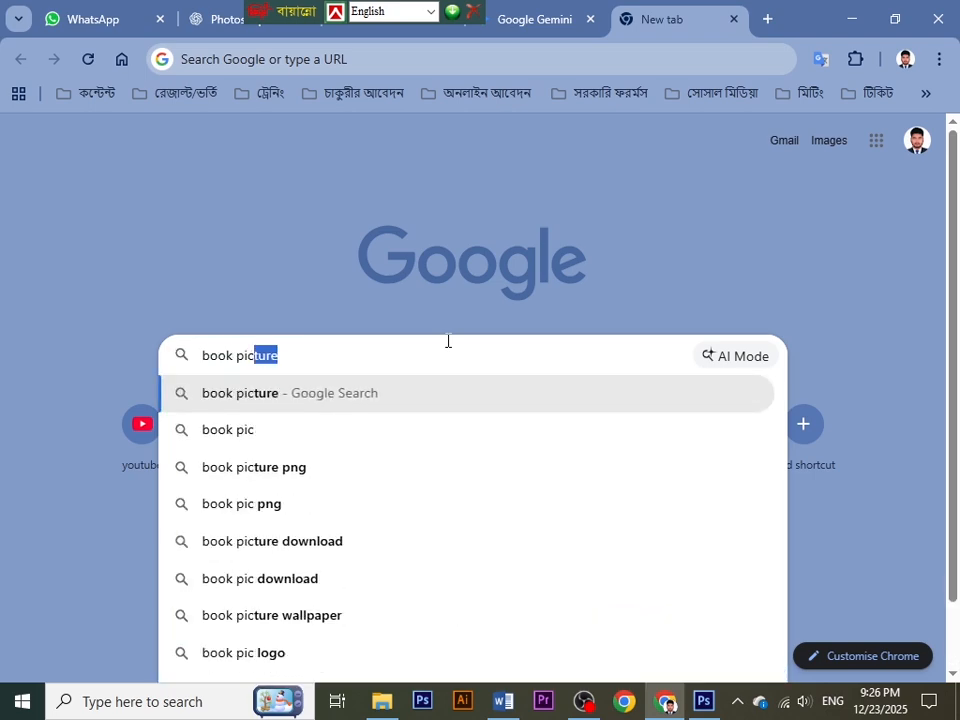
{"action": "key", "text": "Return"}
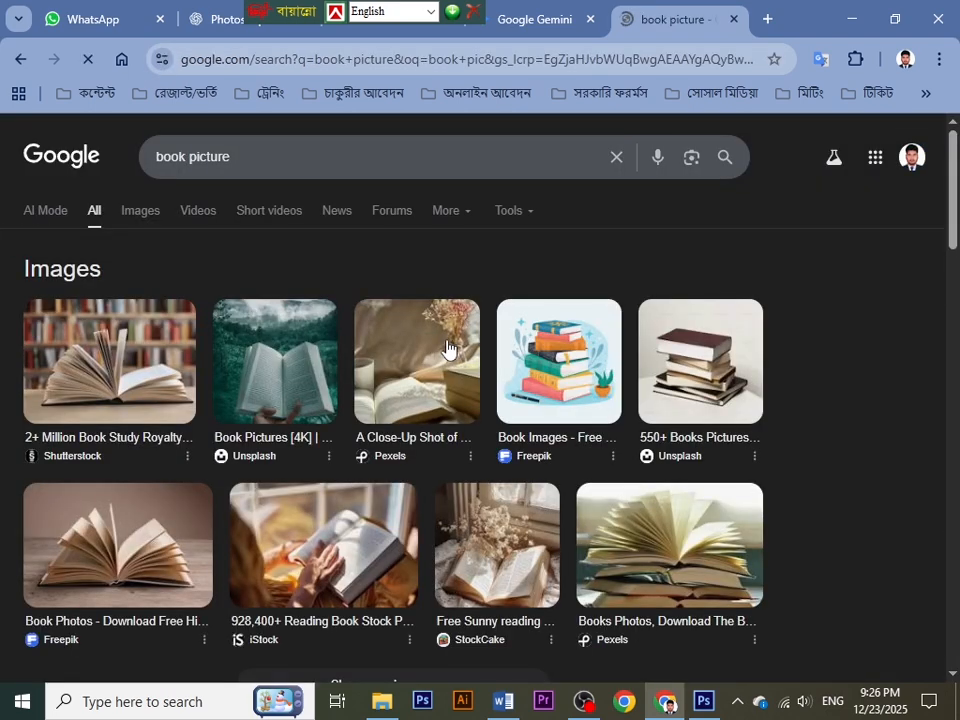
Open the purple paperback book clipart from the Google image results and copy the image
{"action": "scroll", "coordinate": [696, 446], "scroll_direction": "down", "scroll_amount": 4}
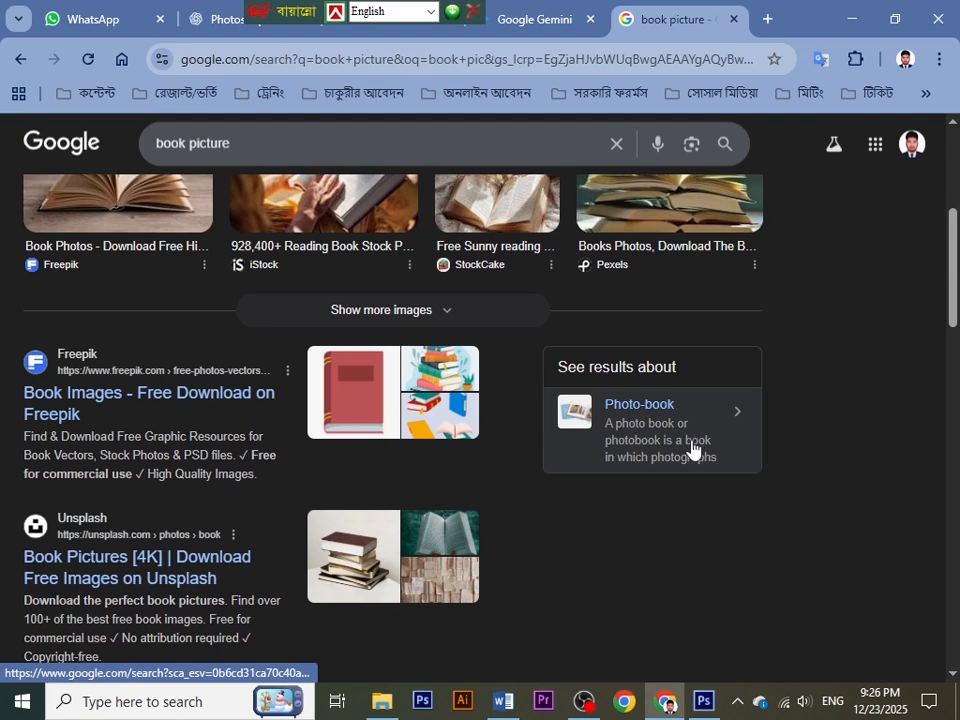
{"action": "scroll", "coordinate": [689, 452], "scroll_direction": "up", "scroll_amount": 4}
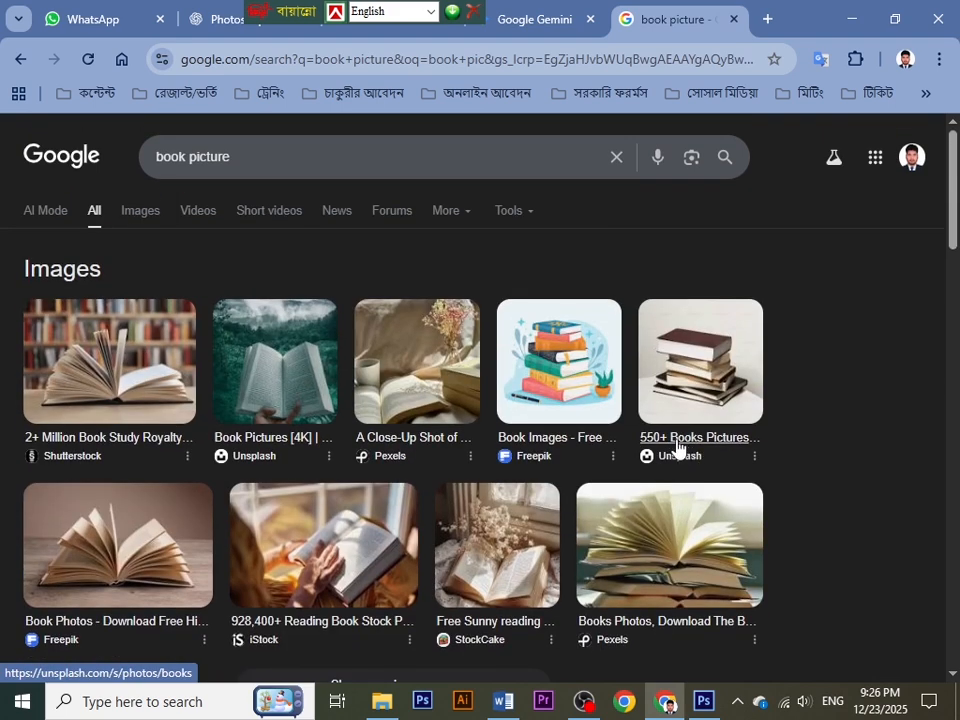
{"action": "left_click", "coordinate": [146, 213]}
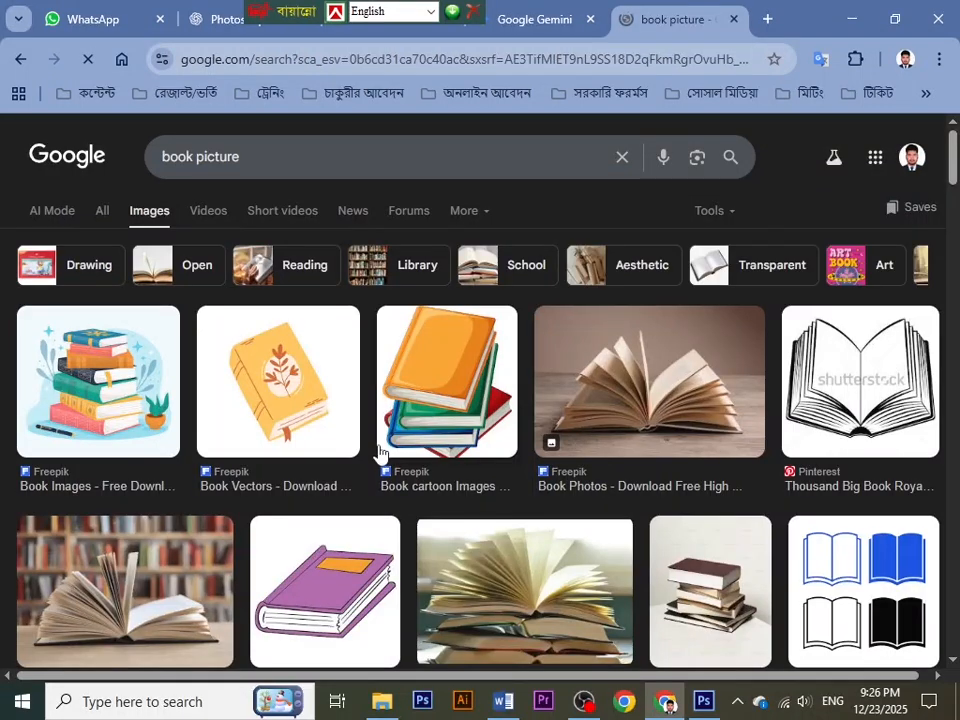
{"action": "scroll", "coordinate": [381, 469], "scroll_direction": "down", "scroll_amount": 1}
{"action": "left_click", "coordinate": [381, 469]}
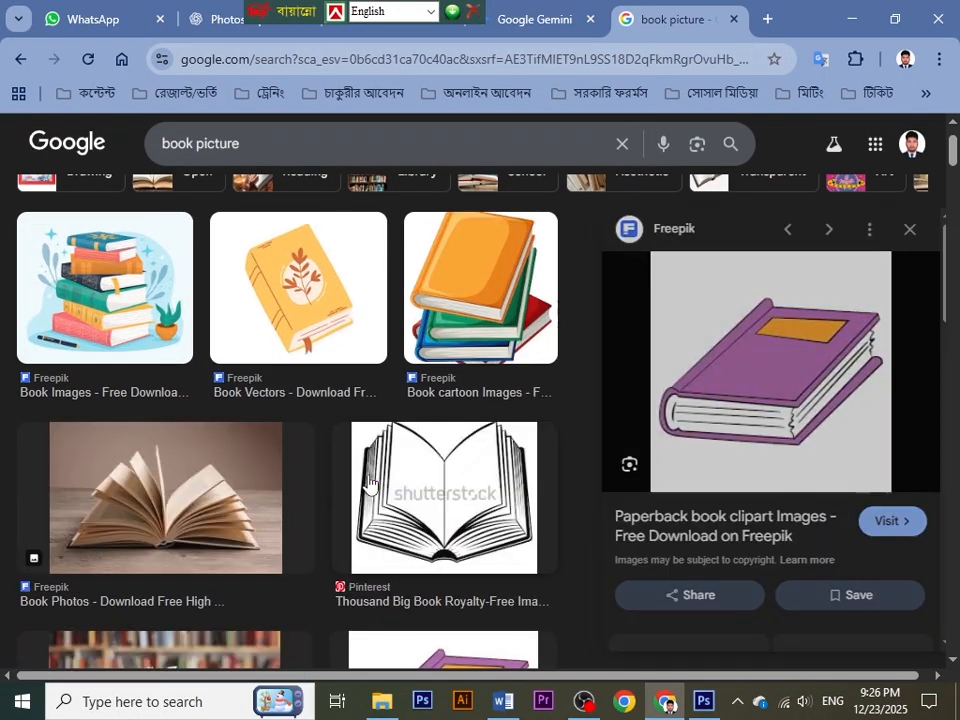
{"action": "right_click", "coordinate": [797, 415]}
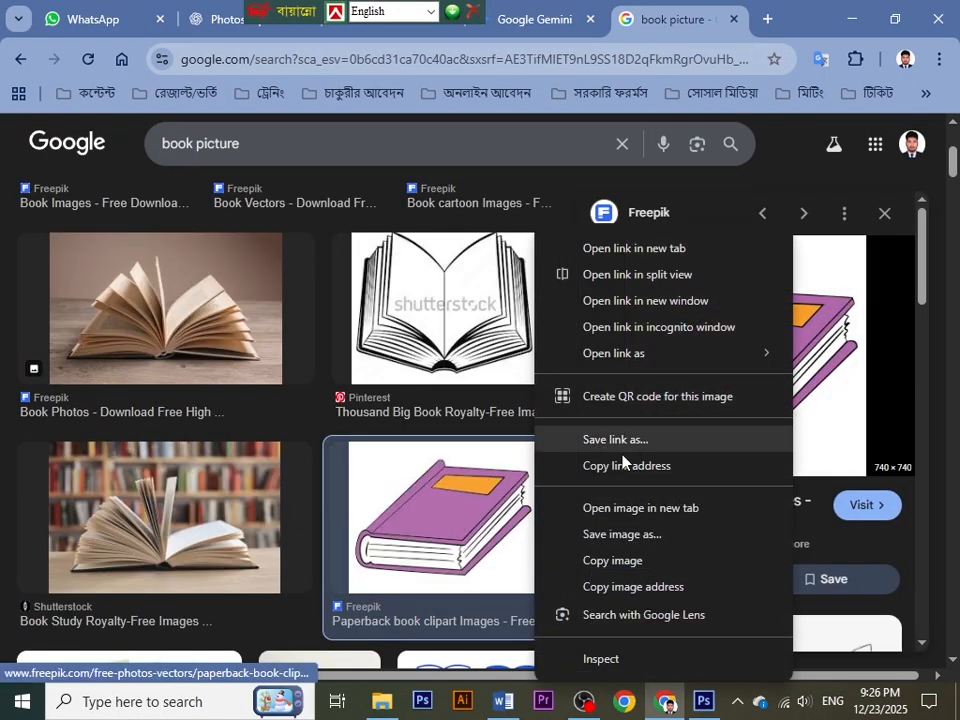
{"action": "left_click", "coordinate": [607, 561]}
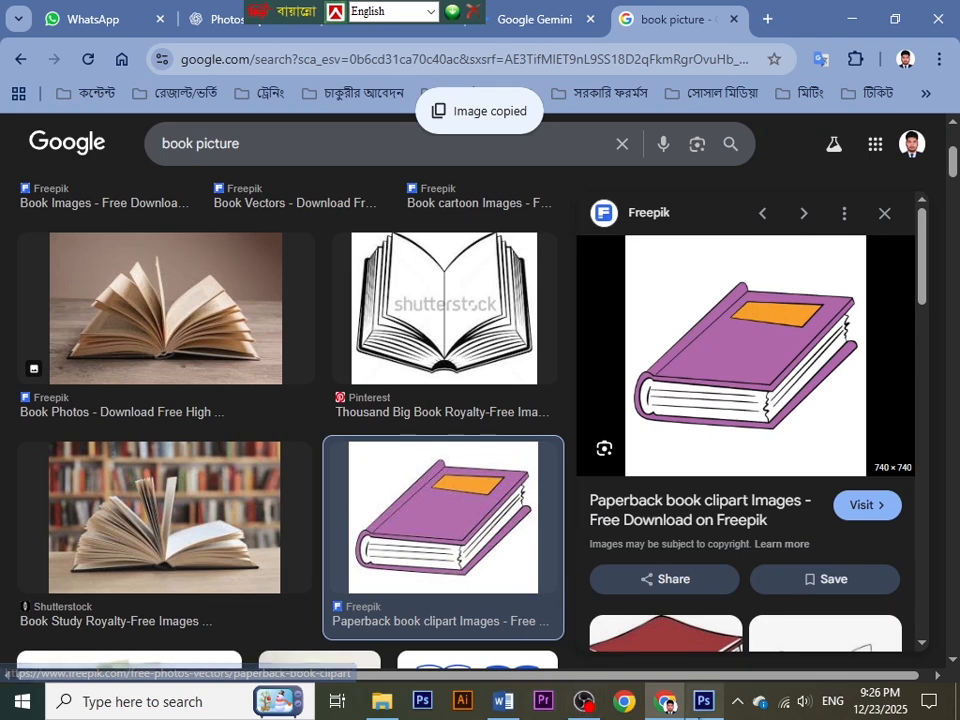
Return to Photoshop, hide Layer 2 and add an empty layer at the top of the layer stack
{"action": "key", "text": "alt+Tab"}
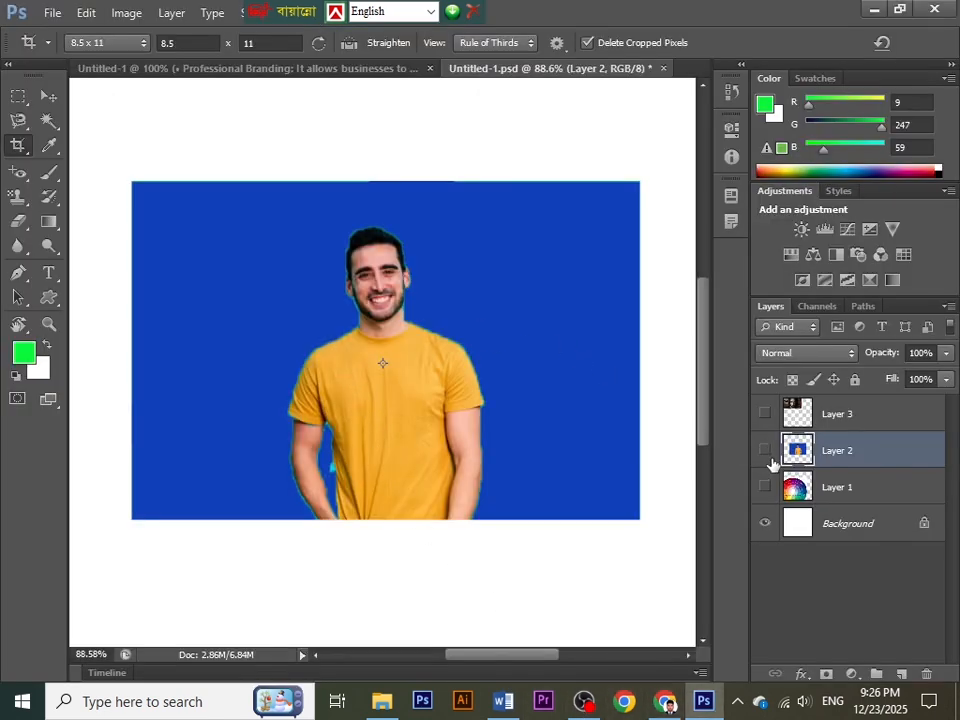
{"action": "left_click", "coordinate": [870, 604]}
{"action": "left_click", "coordinate": [896, 667]}
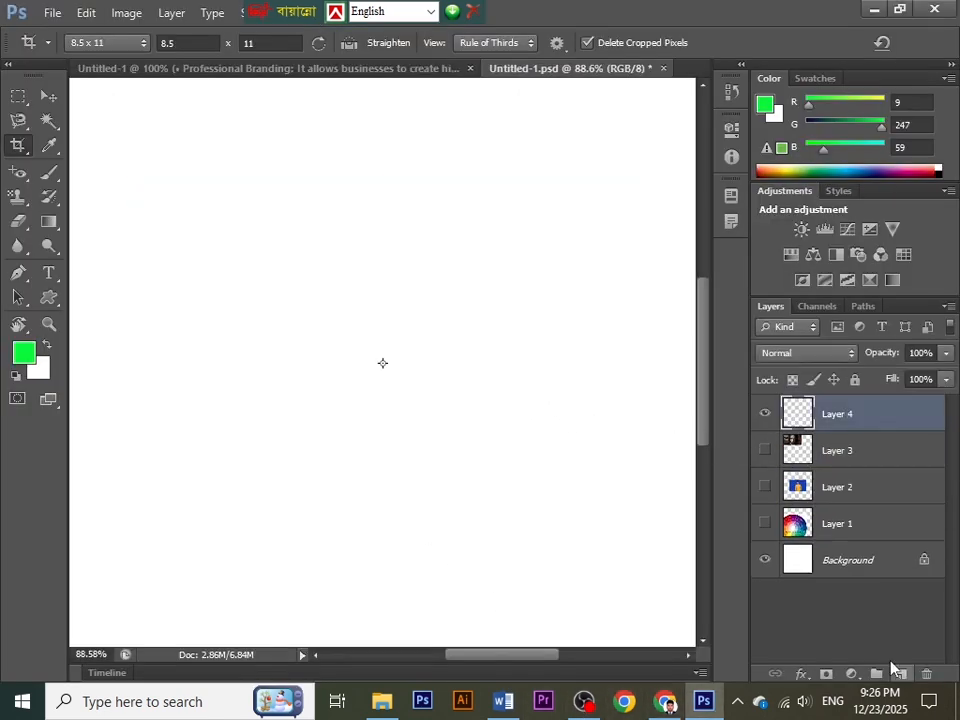
Paste the copied book clipart into the empty Layer 4
{"action": "right_click", "coordinate": [352, 317]}
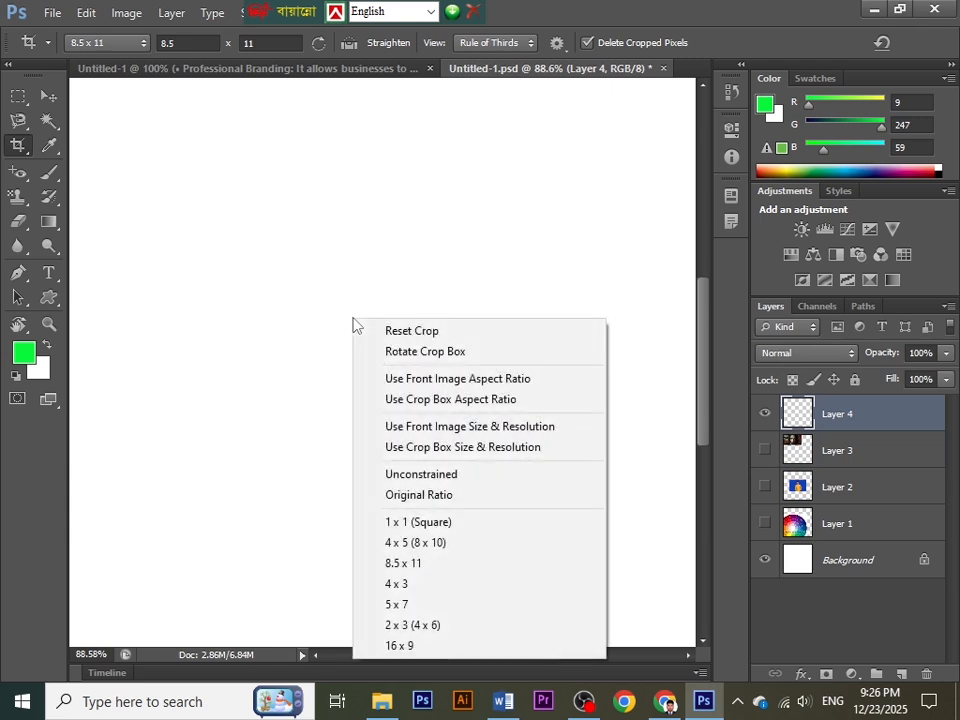
{"action": "key", "text": "Escape"}
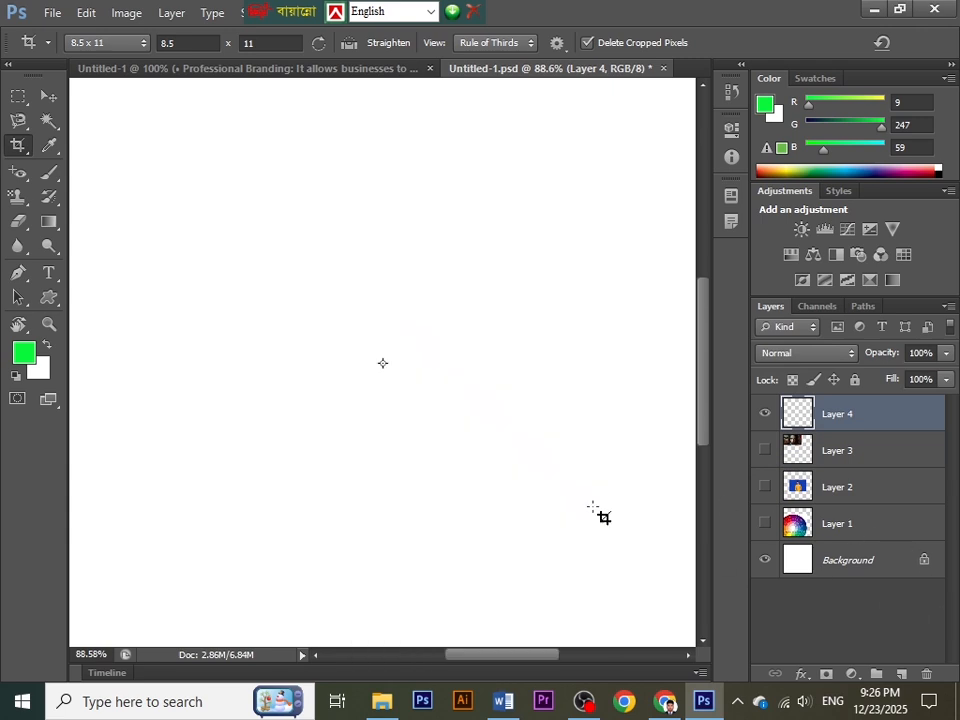
{"action": "key", "text": "ctrl+v"}
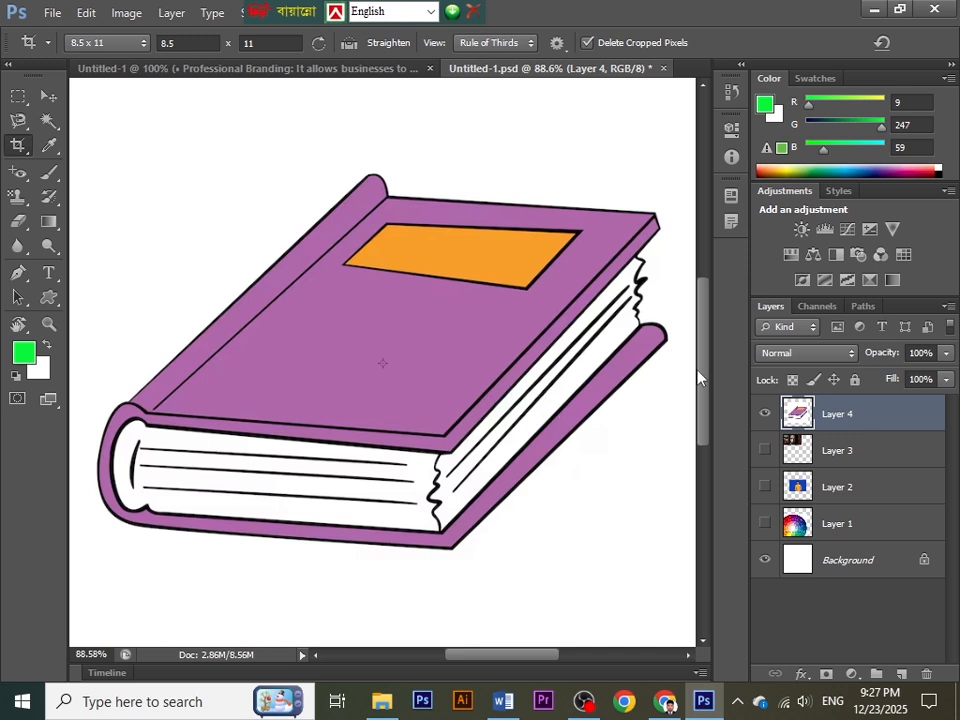
Try a Perspective Crop around the book's front cover including its spine, apply it and undo it
{"action": "right_click", "coordinate": [23, 148]}
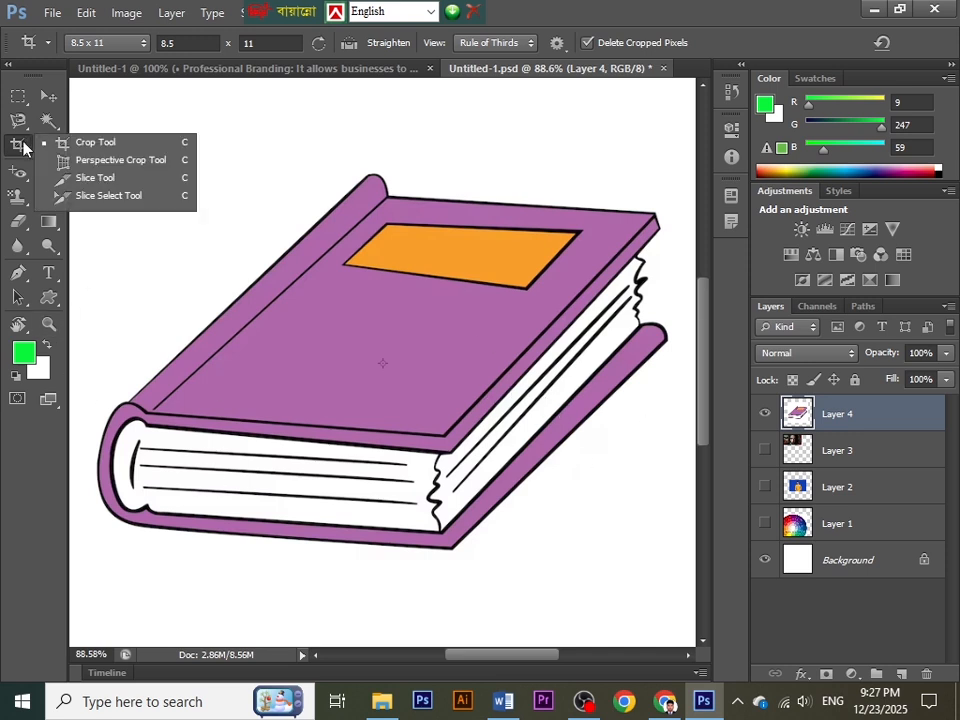
{"action": "left_click", "coordinate": [78, 162]}
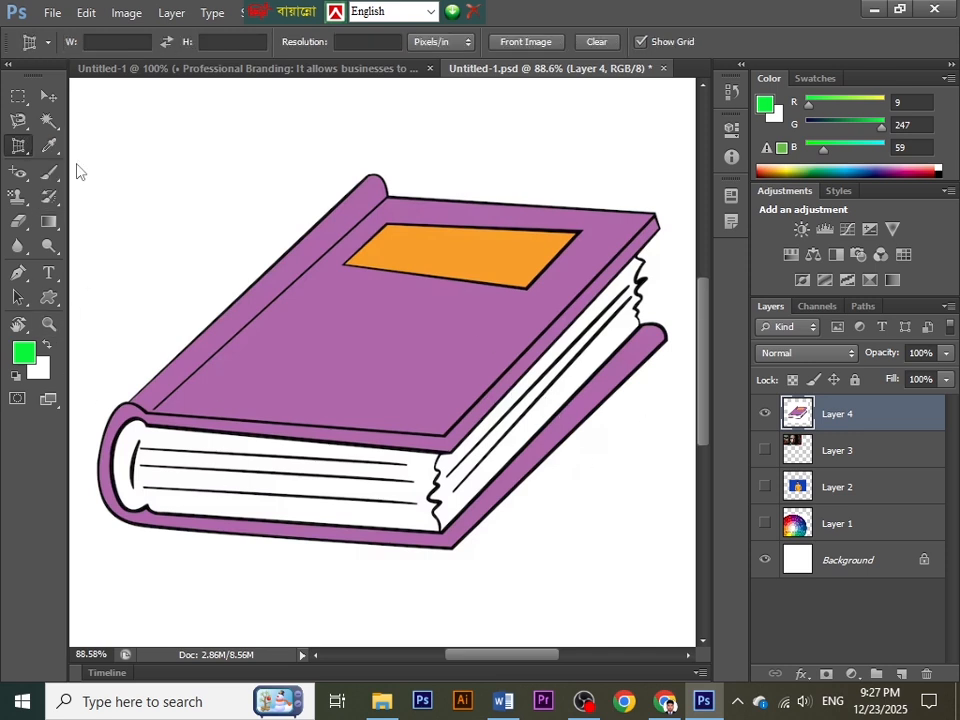
{"action": "right_click", "coordinate": [20, 148]}
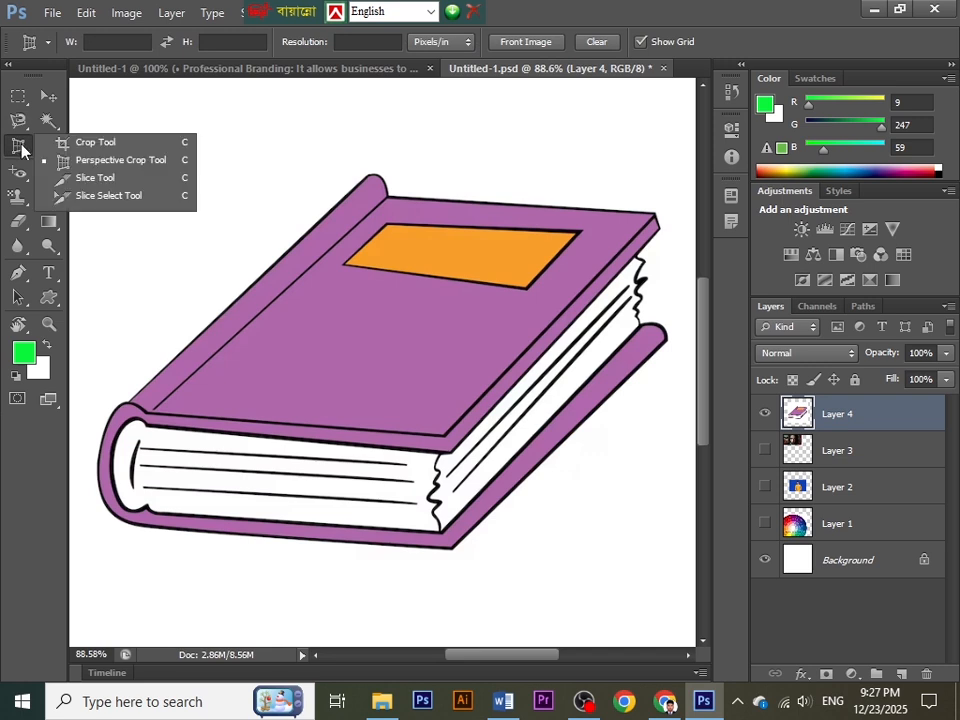
{"action": "left_click", "coordinate": [57, 162]}
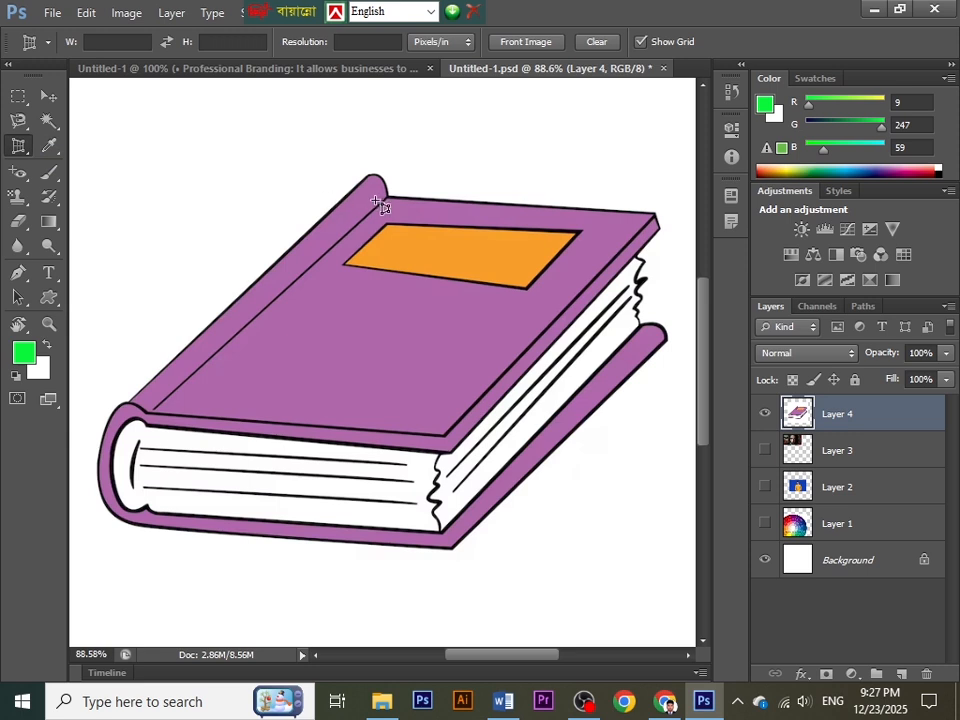
{"action": "left_click", "coordinate": [654, 214]}
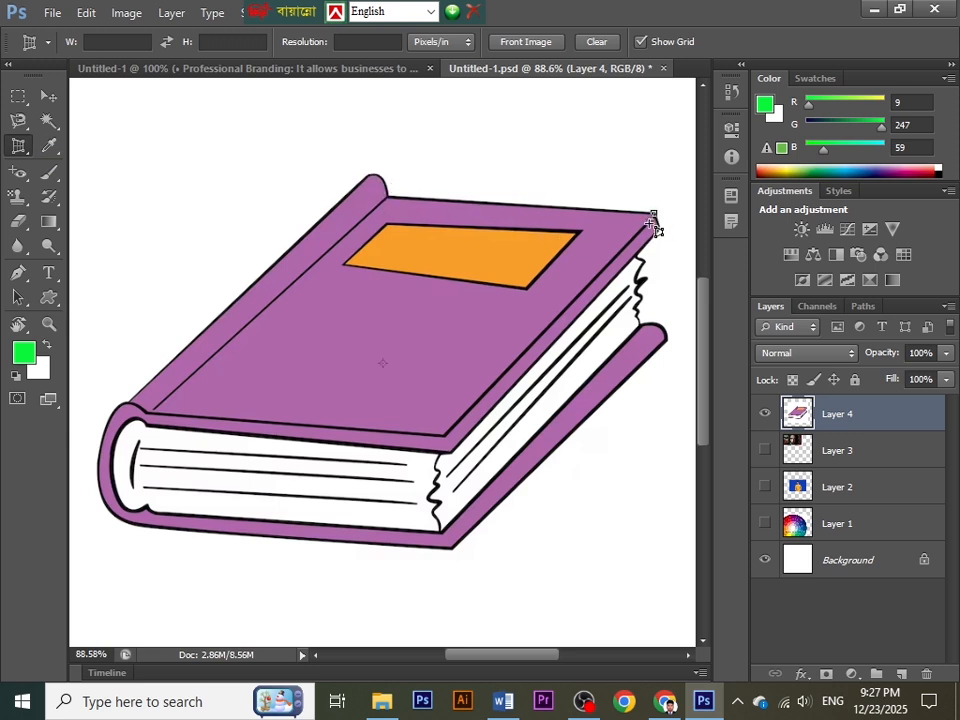
{"action": "left_click", "coordinate": [442, 435]}
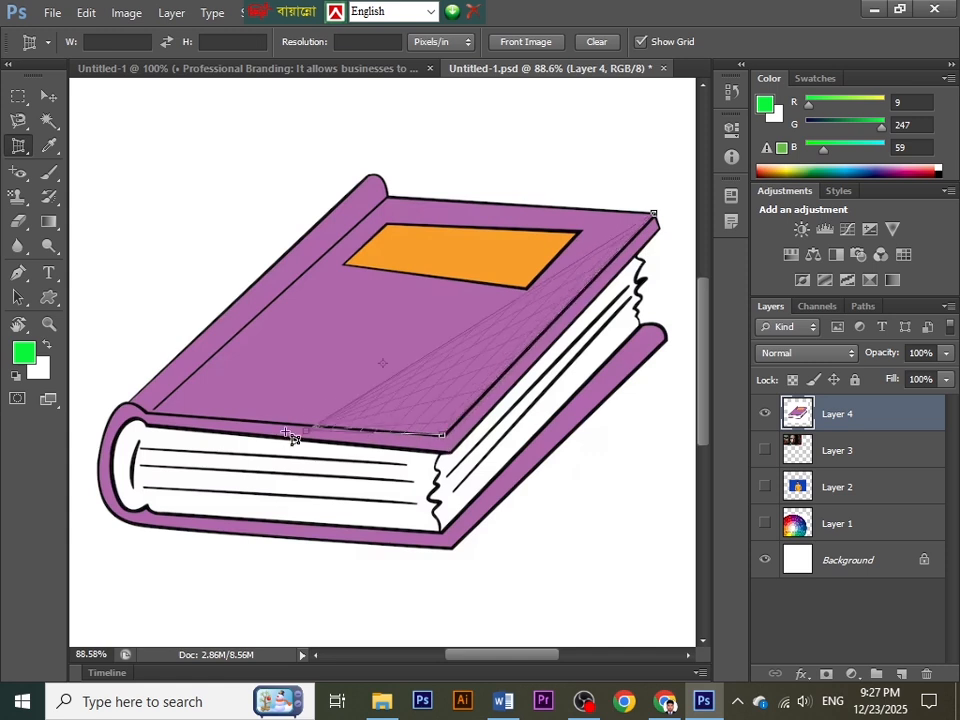
{"action": "left_click", "coordinate": [124, 401]}
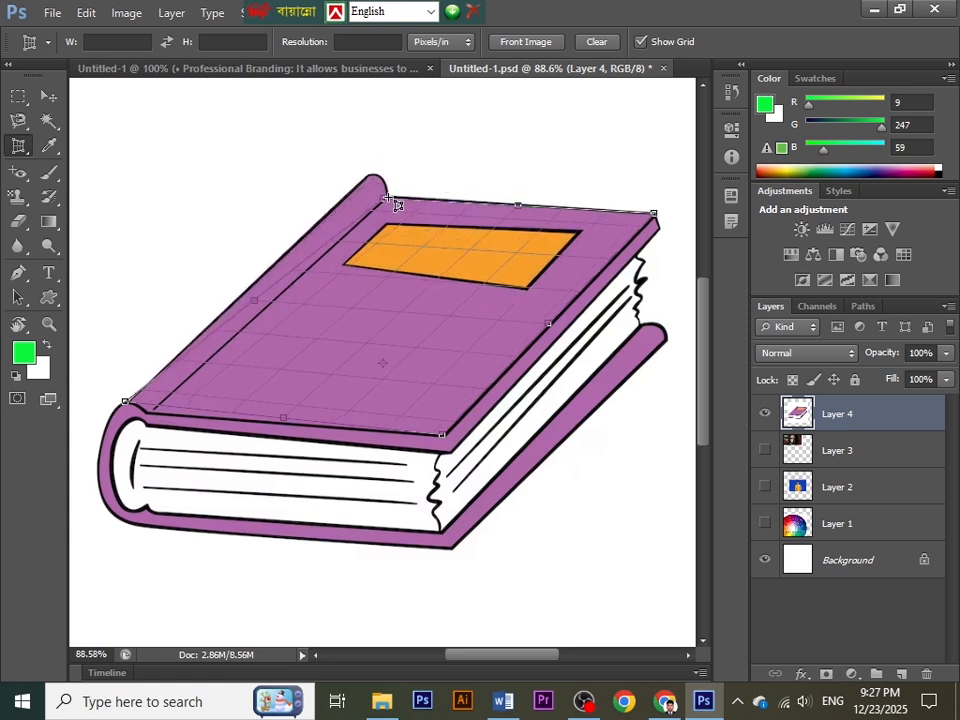
{"action": "mouse_move", "coordinate": [379, 192]}
{"action": "left_mouse_down"}
{"action": "mouse_move", "coordinate": [391, 196]}
{"action": "mouse_move", "coordinate": [375, 165]}
{"action": "mouse_move", "coordinate": [372, 174]}
{"action": "left_mouse_up"}
{"action": "left_click", "coordinate": [372, 174]}
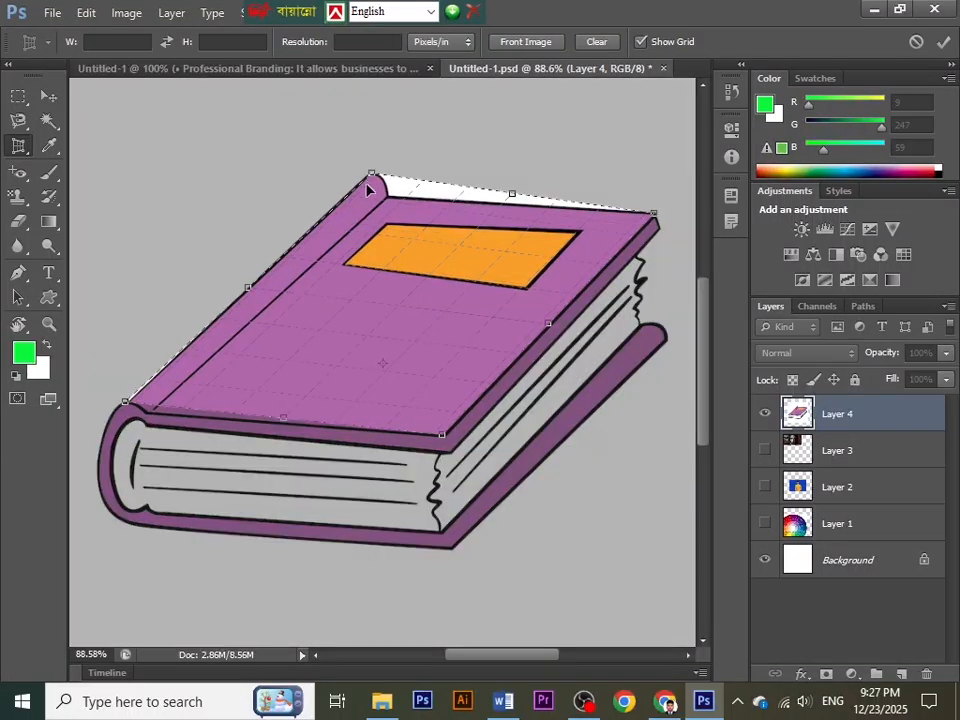
{"action": "left_click", "coordinate": [943, 43]}
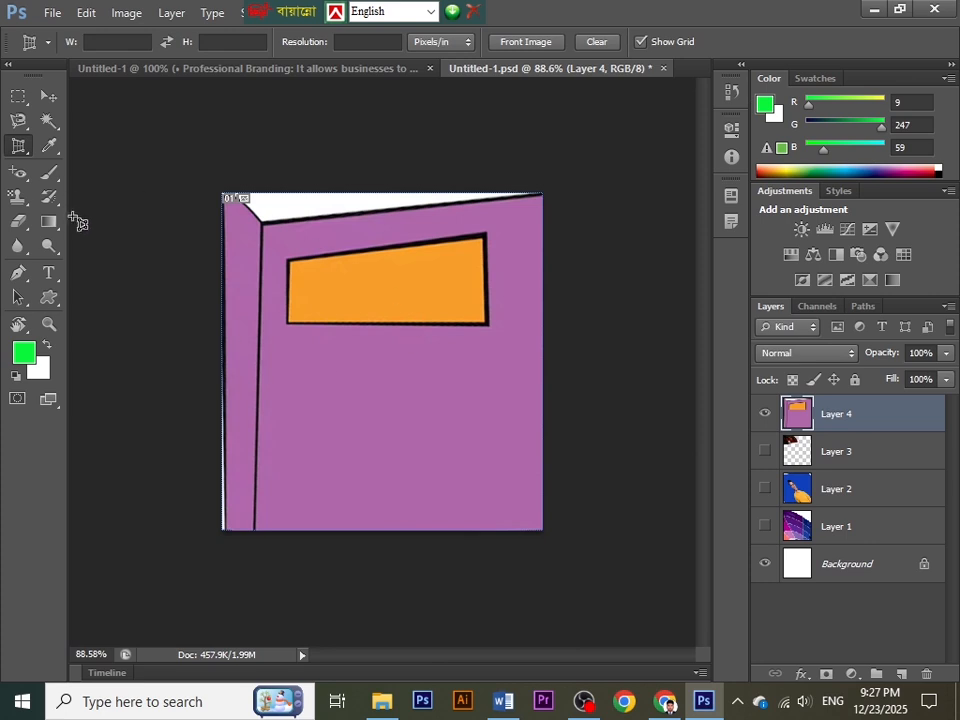
{"action": "key", "text": "ctrl+z"}
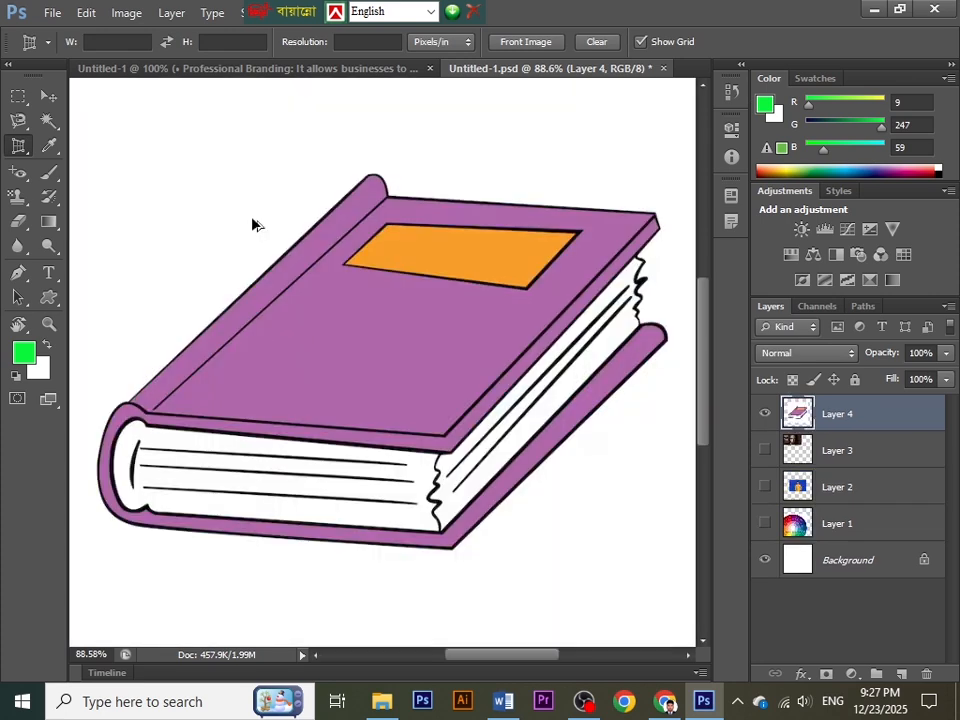
Try a Perspective Crop fitted to the four corners of the front cover without the spine, apply it and undo it
{"action": "left_click", "coordinate": [388, 197]}
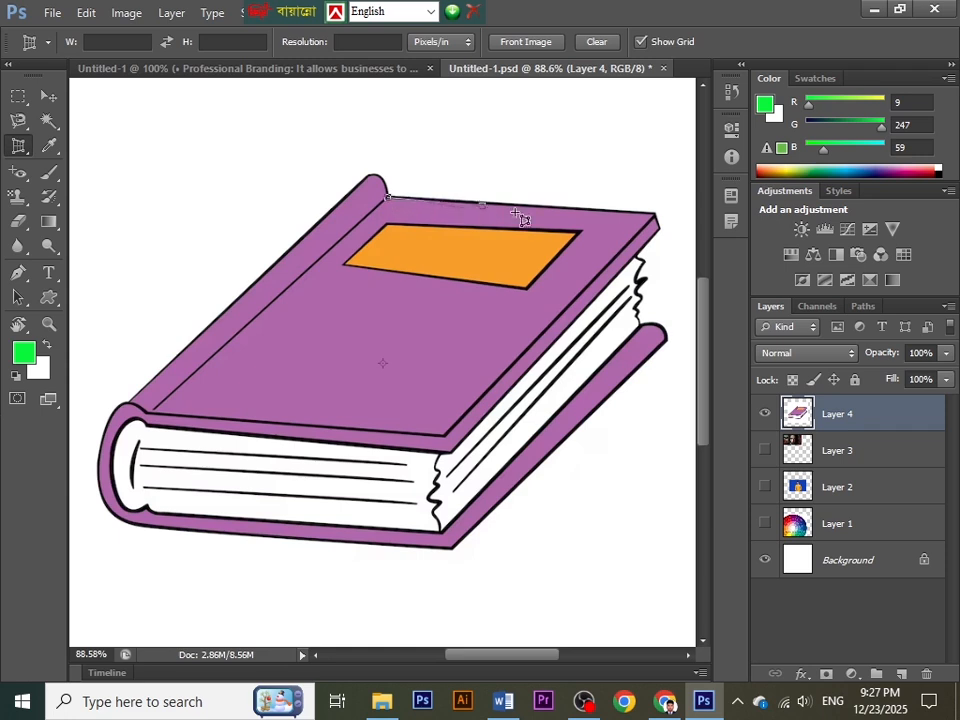
{"action": "left_click", "coordinate": [654, 213]}
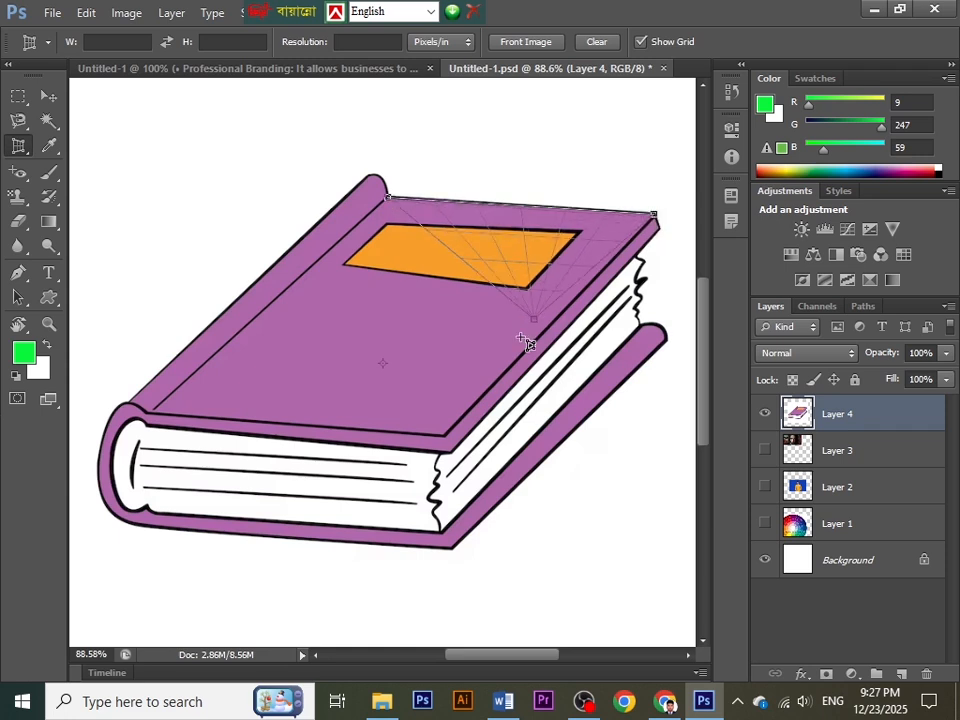
{"action": "left_click", "coordinate": [440, 435]}
{"action": "left_click", "coordinate": [198, 422]}
{"action": "left_click_drag", "start_coordinate": [199, 423], "coordinate": [150, 411]}
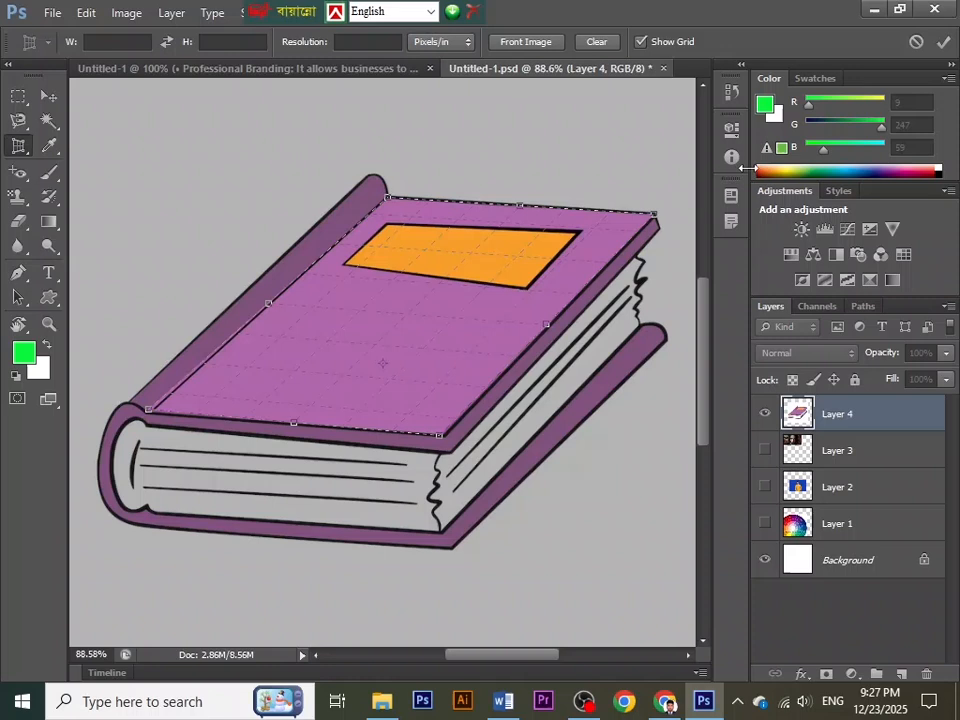
{"action": "left_click", "coordinate": [943, 42]}
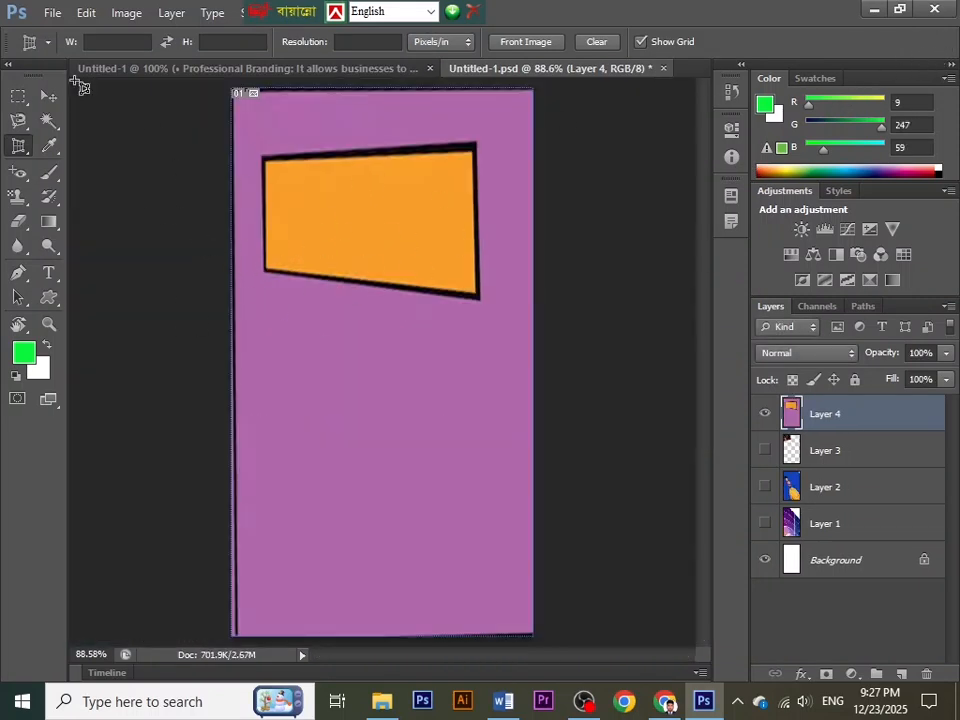
{"action": "left_click", "coordinate": [20, 145]}
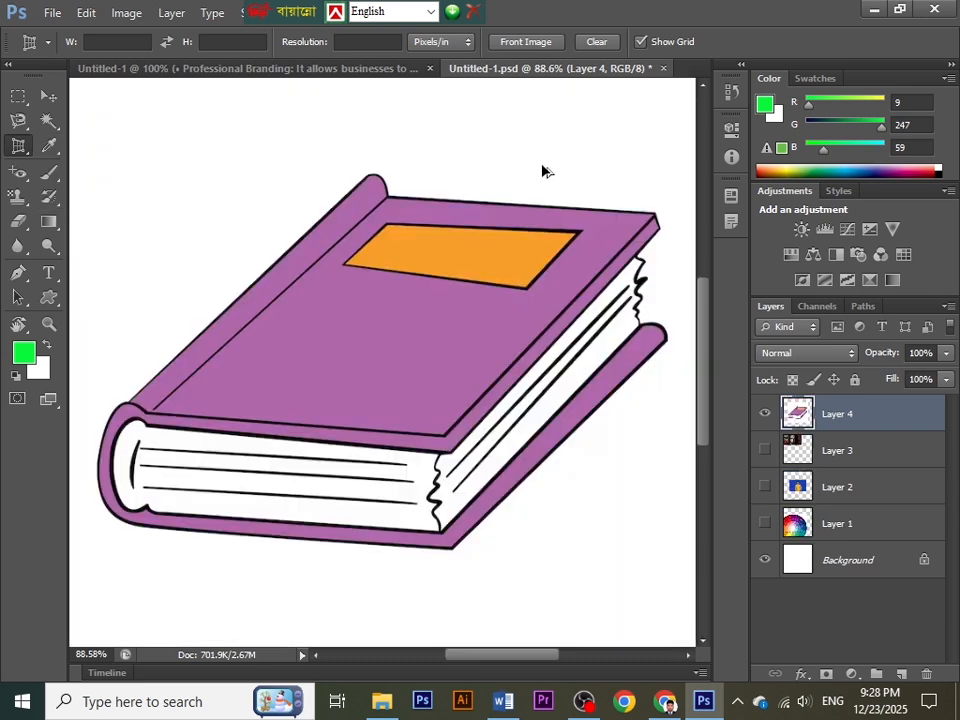
With the Slice Tool, draw one slice over the canvas's upper-left quarter and another covering its right half at full height
{"action": "left_click", "coordinate": [29, 144]}
{"action": "left_click", "coordinate": [82, 179]}
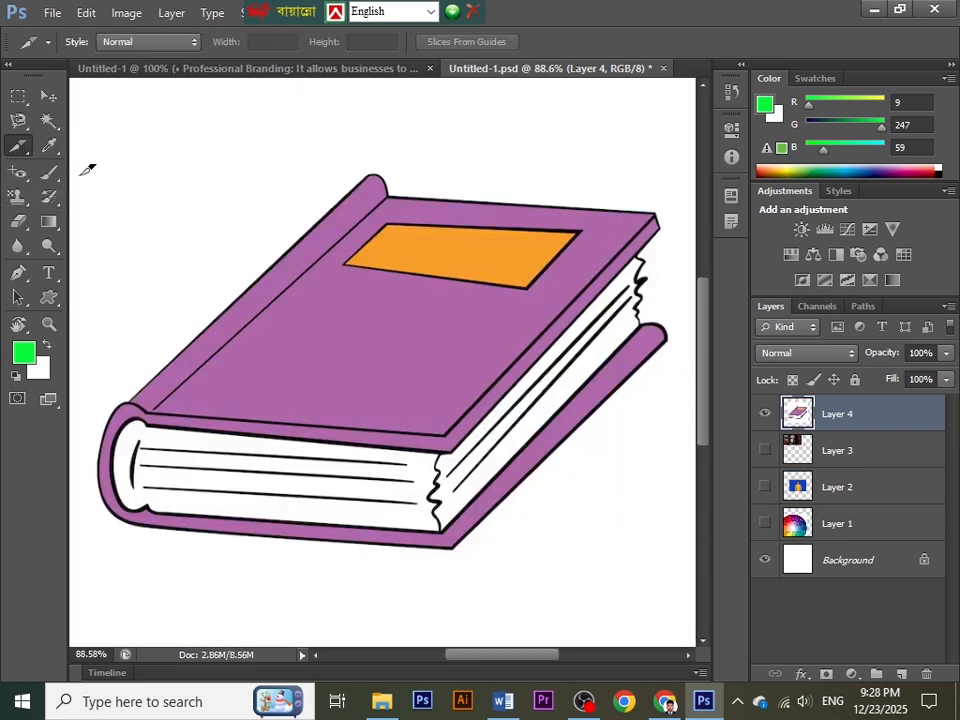
{"action": "scroll", "coordinate": [245, 248], "scroll_direction": "down", "scroll_amount": 3}
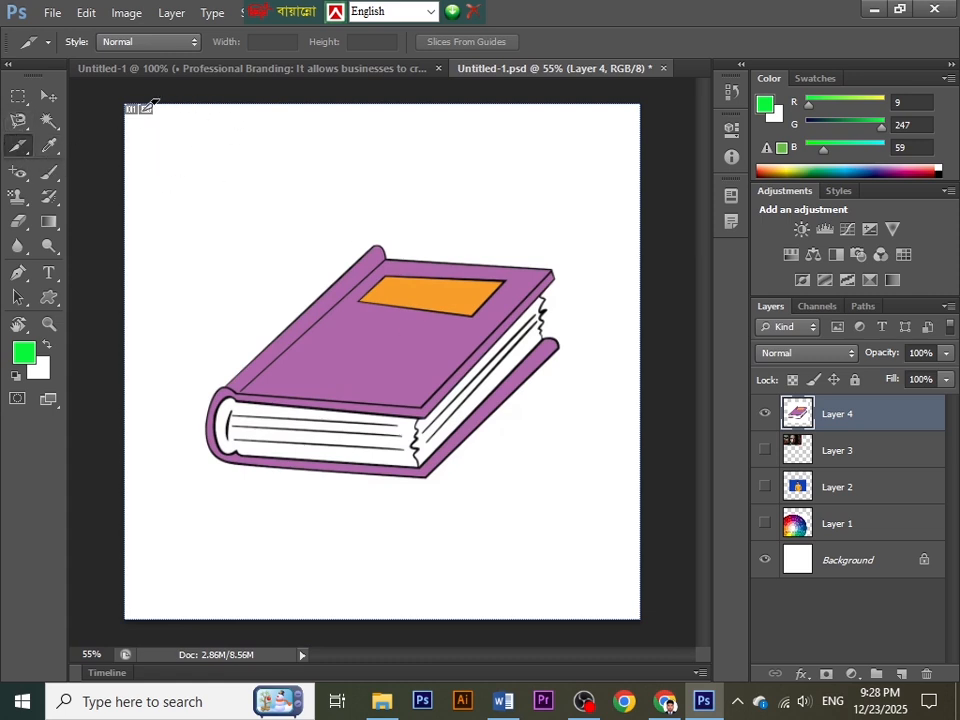
{"action": "left_click_drag", "start_coordinate": [127, 104], "coordinate": [390, 346]}
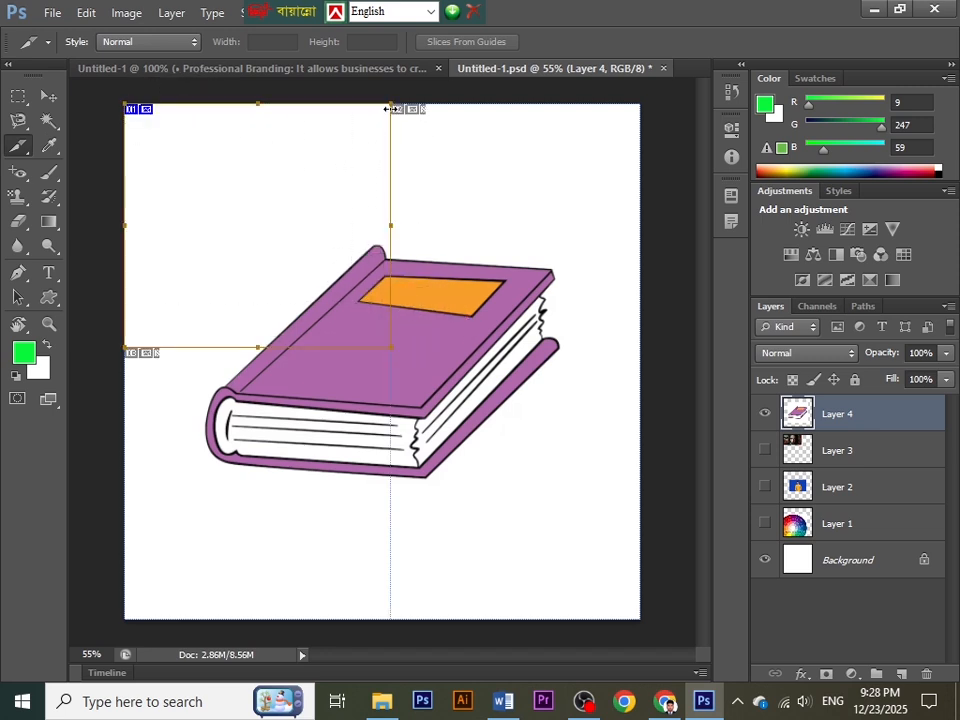
{"action": "left_click_drag", "start_coordinate": [397, 101], "coordinate": [641, 616]}
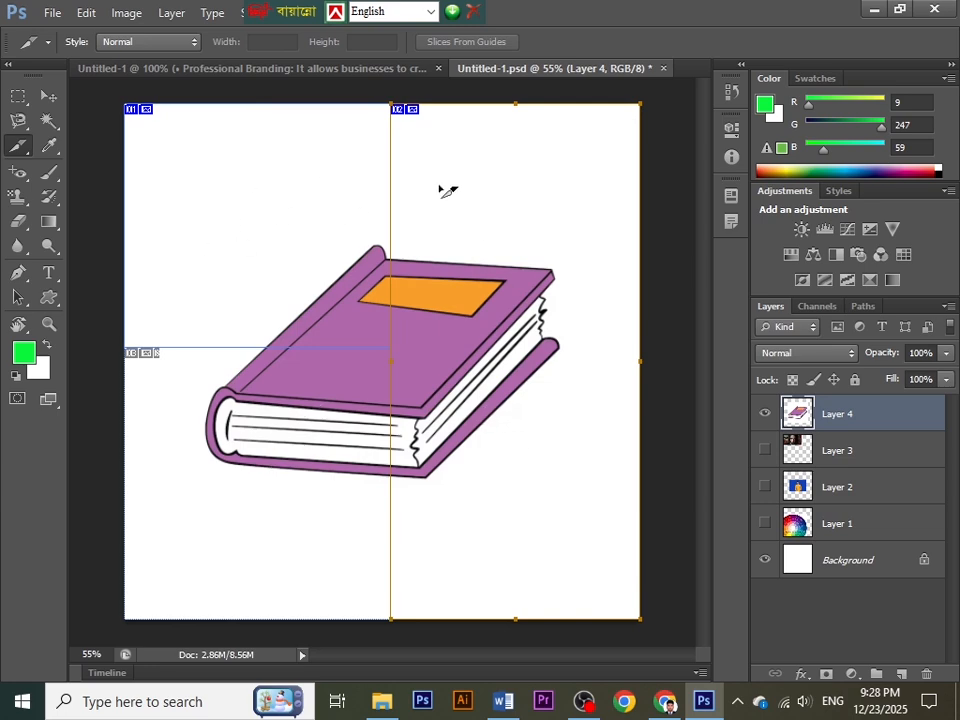
Save all slices for the web as GIF images to the Desktop under the name Untitled-1.gif, replacing the existing files
{"action": "left_click", "coordinate": [50, 12]}
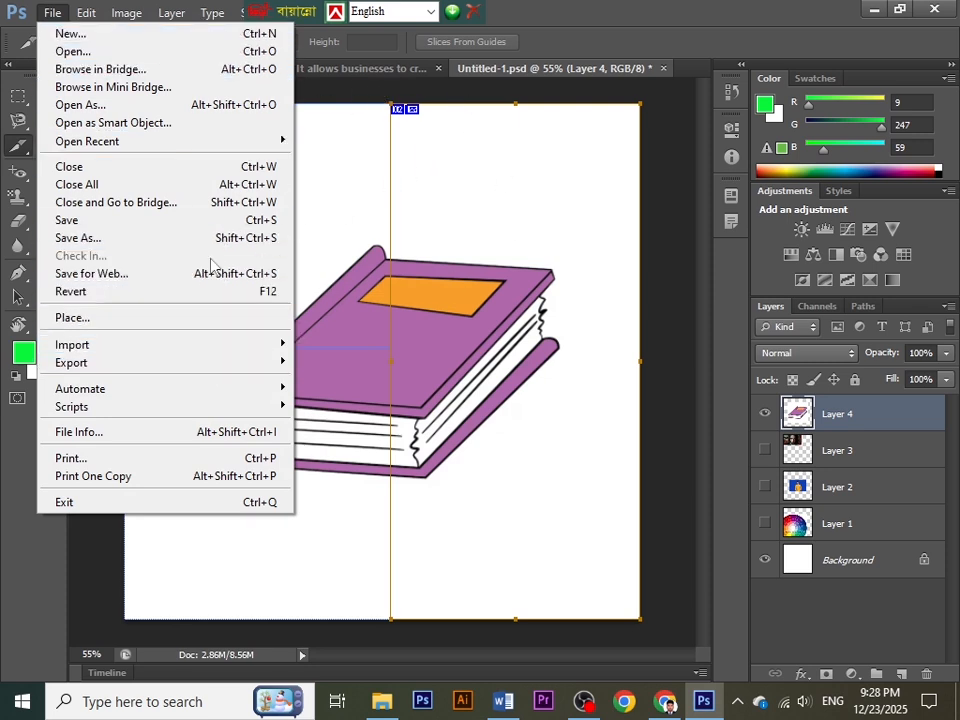
{"action": "left_click", "coordinate": [146, 274]}
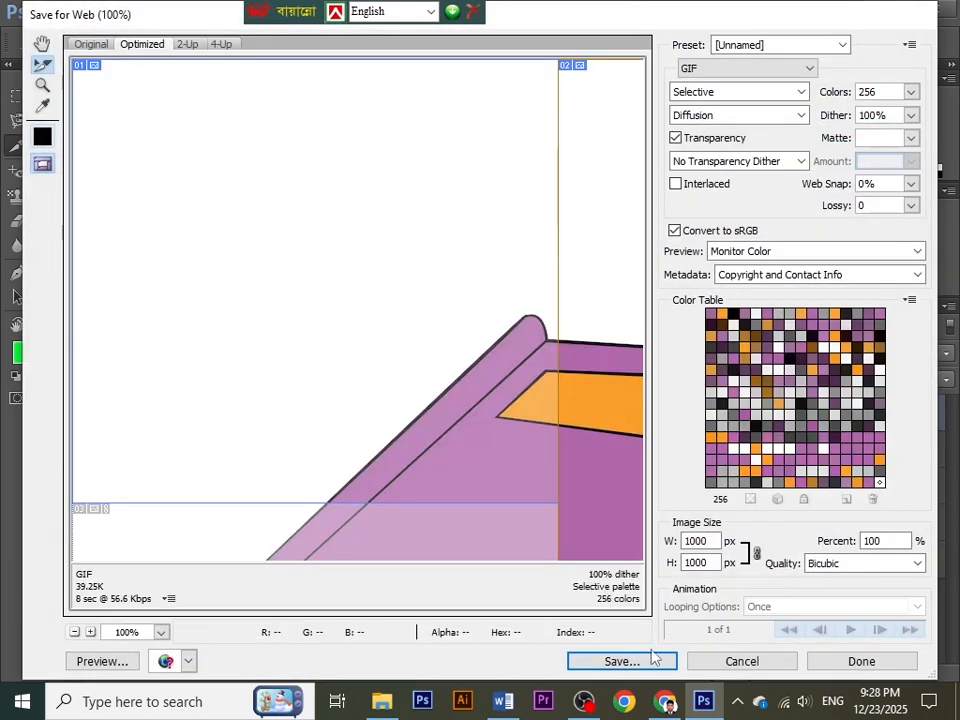
{"action": "left_click", "coordinate": [656, 660]}
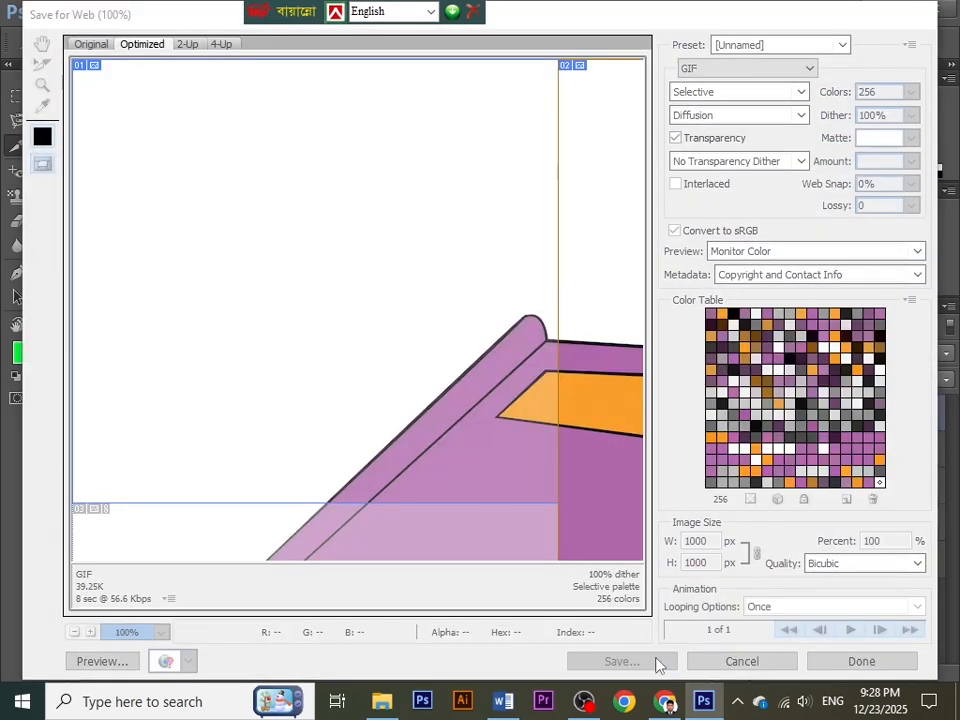
{"action": "left_click", "coordinate": [76, 178]}
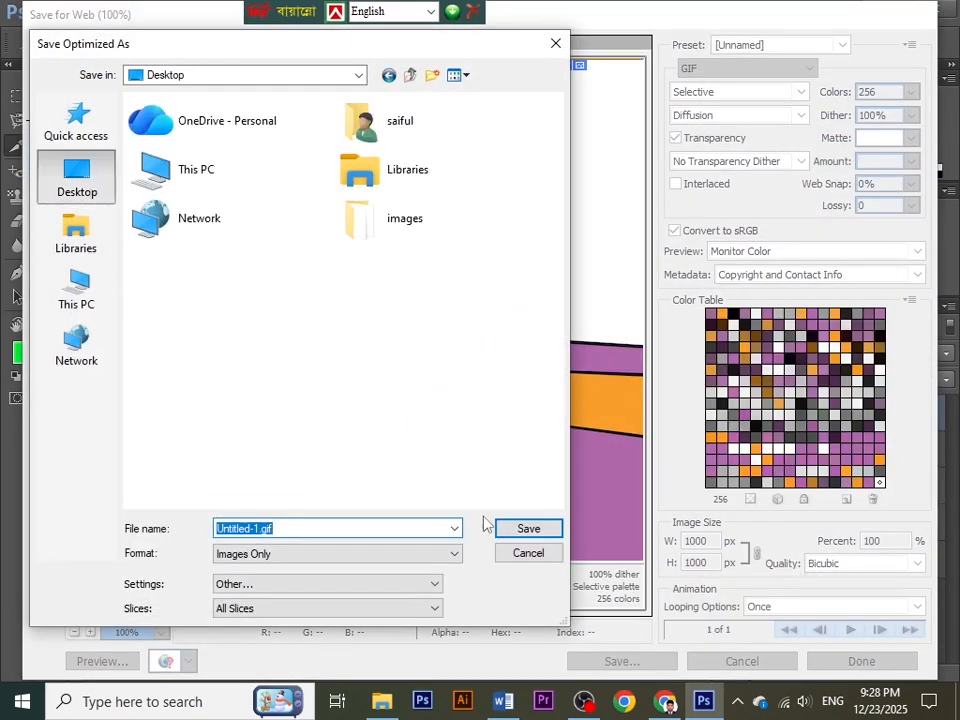
{"action": "left_click", "coordinate": [524, 528]}
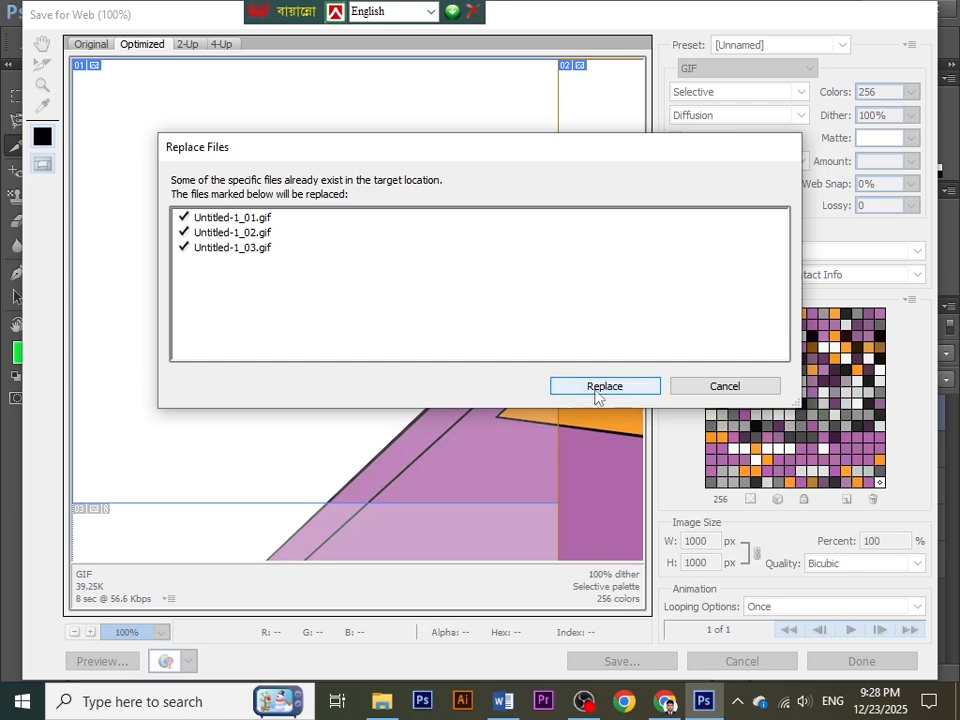
{"action": "left_click", "coordinate": [600, 386]}
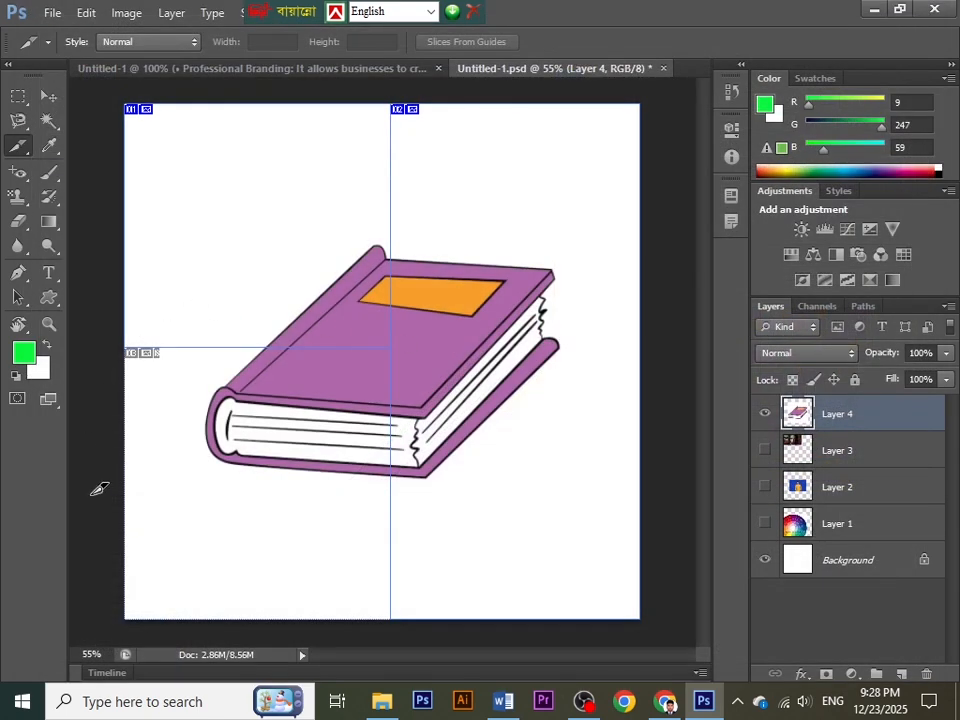
Switch to File Explorer, open the Desktop's images folder and delete Untitled-1_04.gif through Untitled-1_07.gif
{"action": "left_click", "coordinate": [382, 701]}
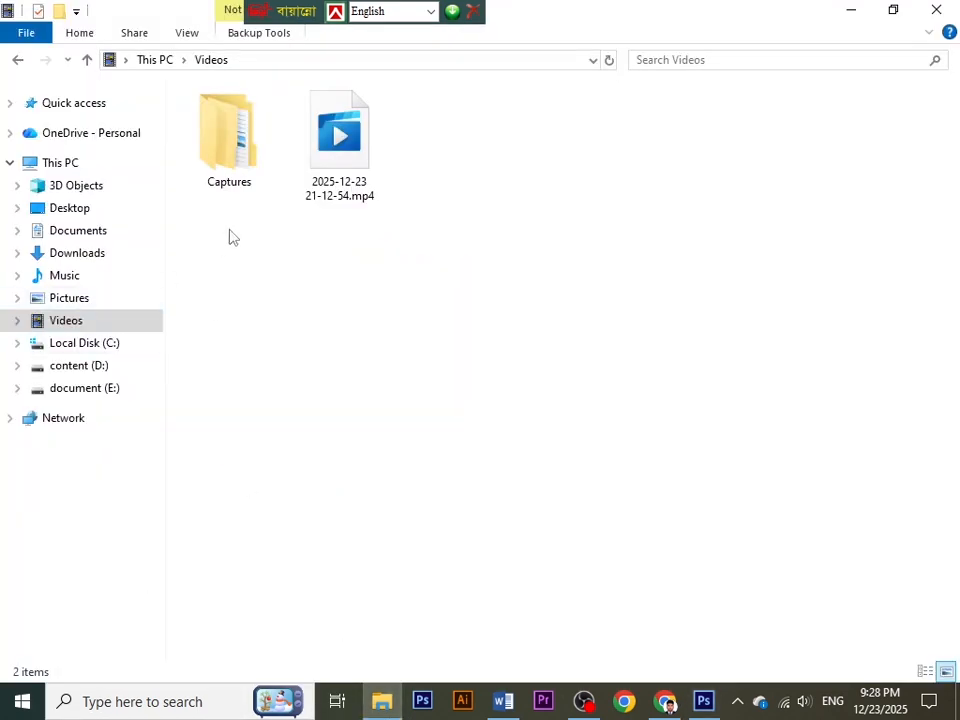
{"action": "left_click", "coordinate": [70, 208]}
{"action": "double_click", "coordinate": [229, 171]}
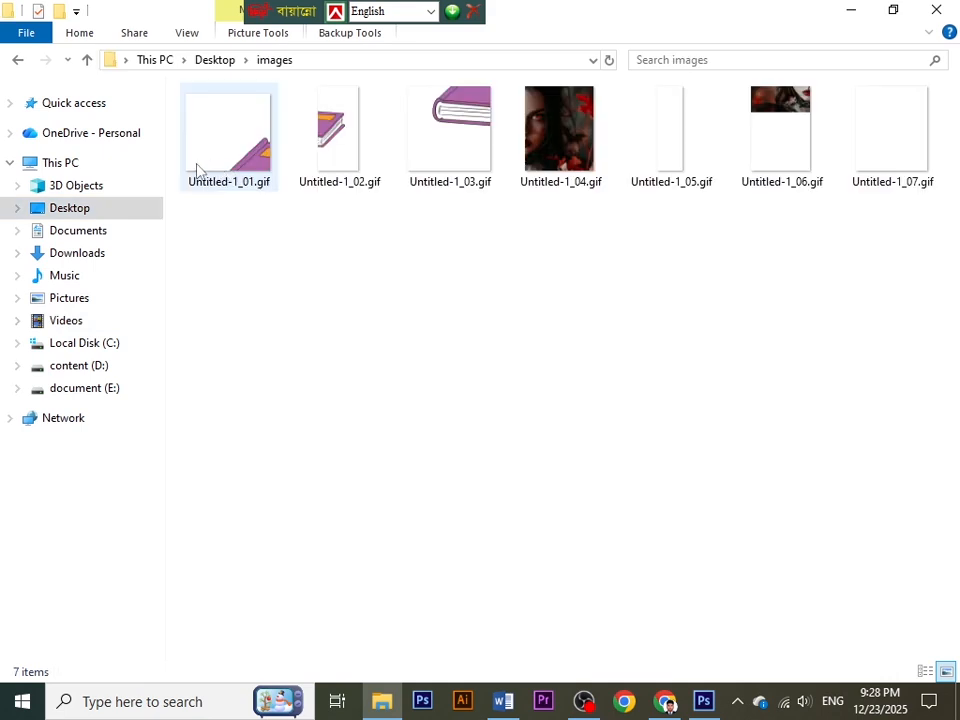
{"action": "left_click_drag", "start_coordinate": [535, 256], "coordinate": [876, 161]}
{"action": "key", "text": "Delete"}
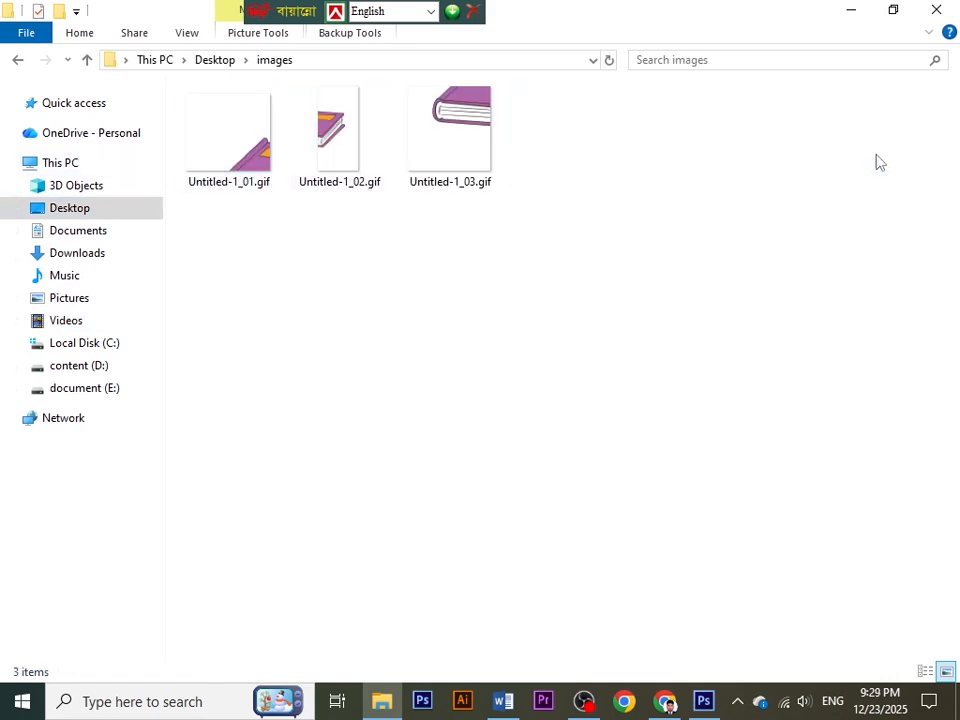
Open the exported slice Untitled-1_01.gif to examine it, and close the viewer
{"action": "left_click", "coordinate": [255, 148]}
{"action": "double_click", "coordinate": [255, 148]}
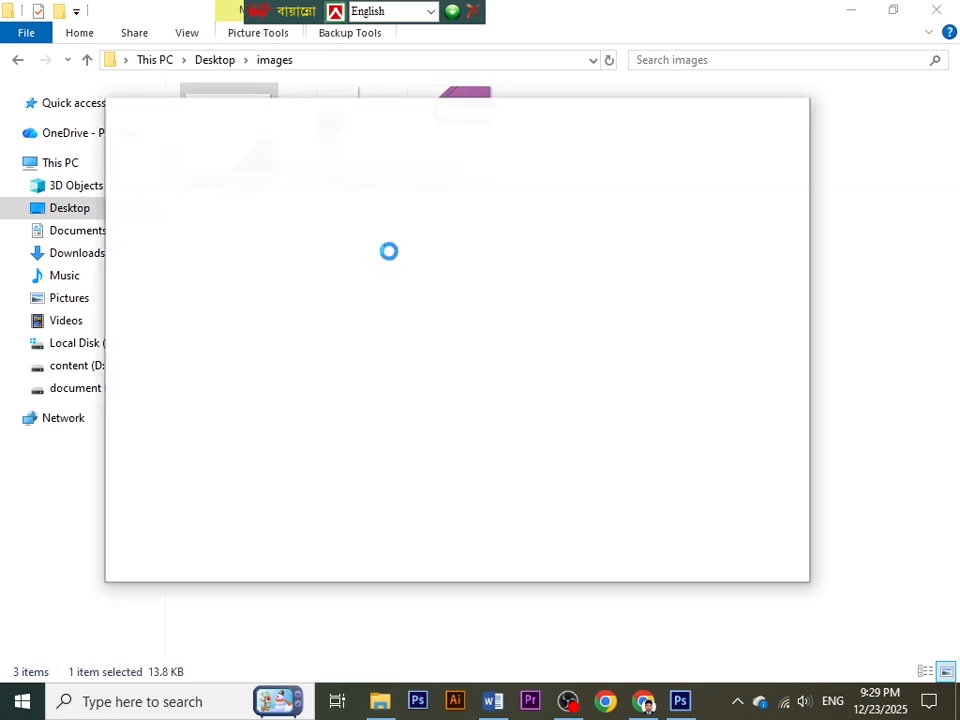
{"action": "left_click", "coordinate": [786, 121]}
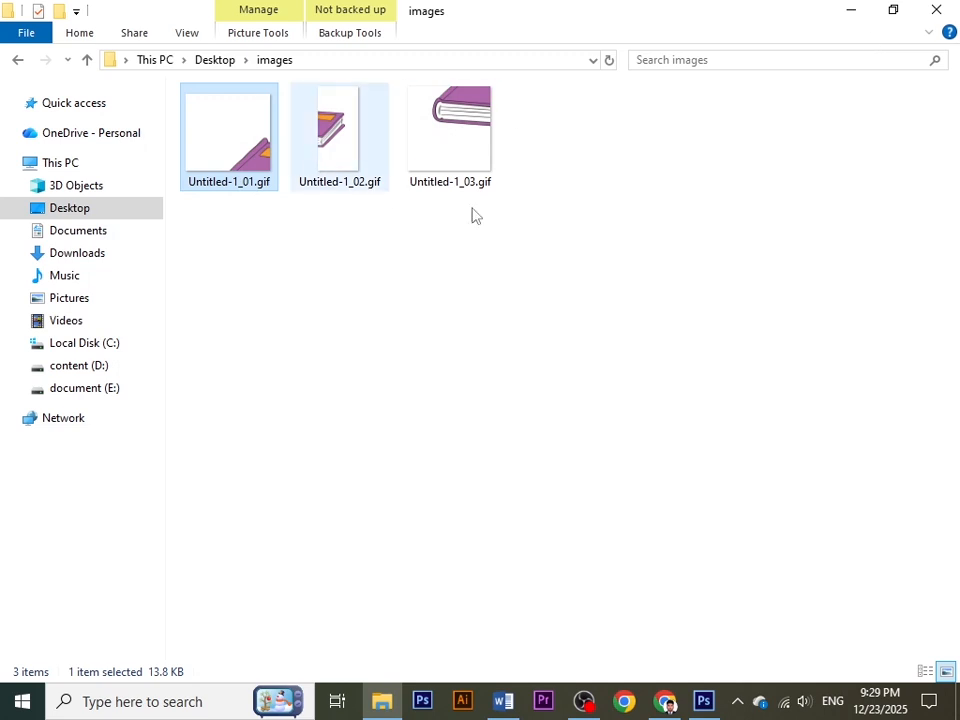
Delete Untitled-1_01.gif, Untitled-1_02.gif and Untitled-1_03.gif from the images folder and return to Photoshop
{"action": "left_click_drag", "start_coordinate": [699, 277], "coordinate": [238, 163]}
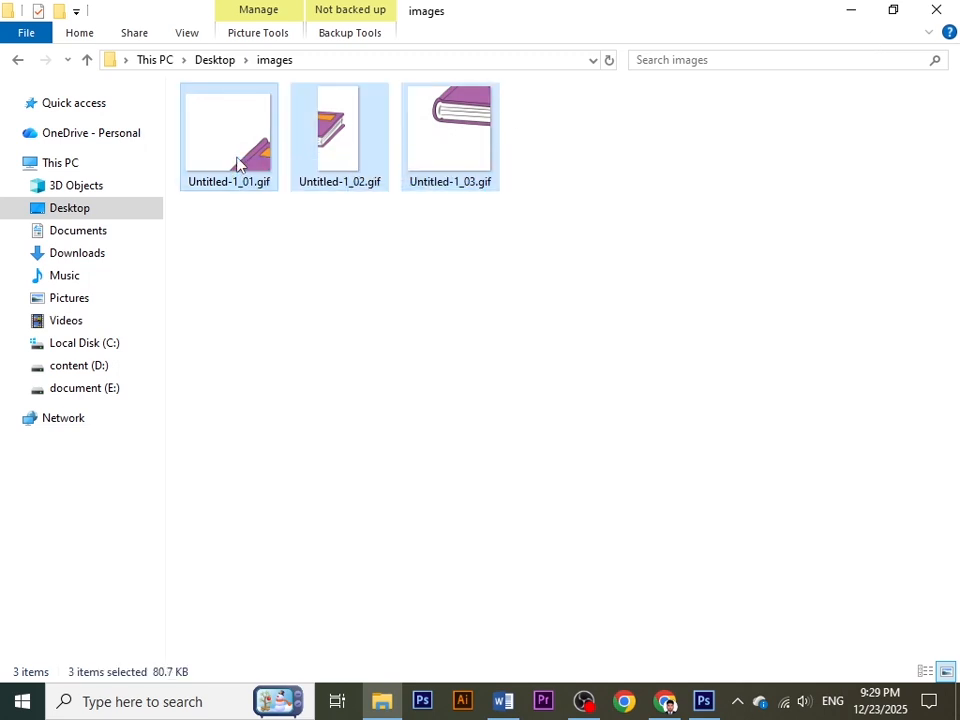
{"action": "key", "text": "Delete"}
{"action": "left_click", "coordinate": [703, 701]}
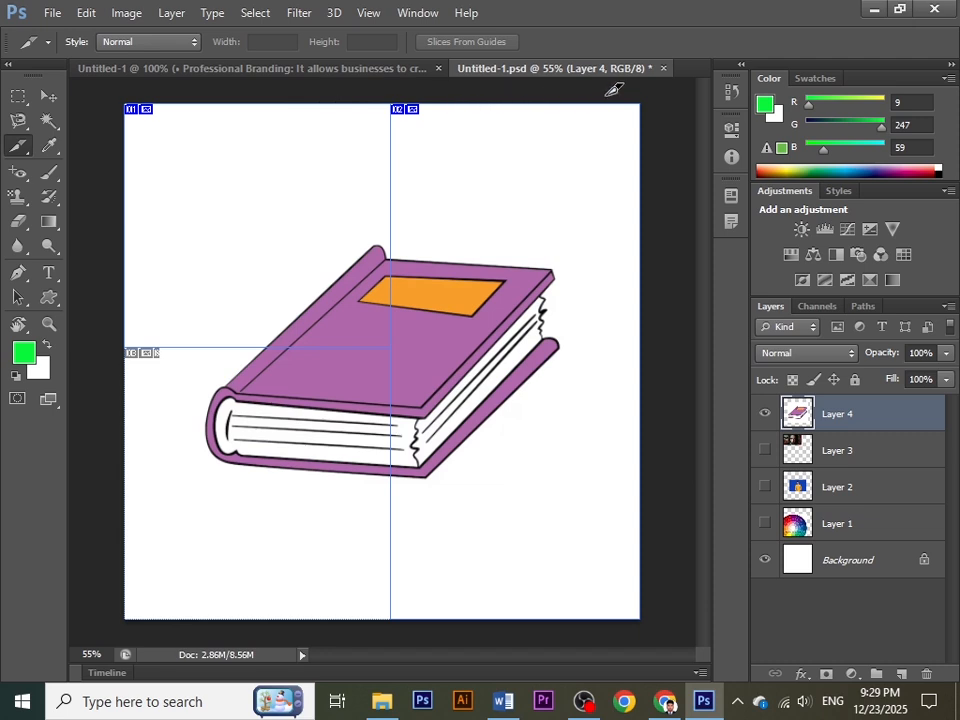
Close Untitled-1.psd without saving and delete the bulleted text layer from the remaining document
{"action": "left_click", "coordinate": [664, 70]}
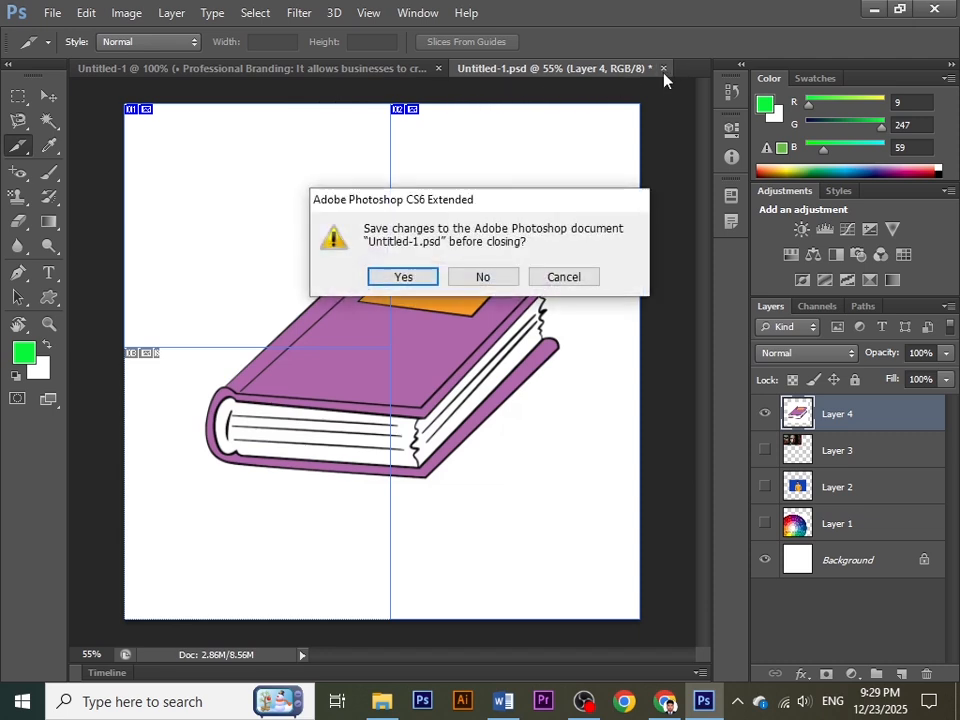
{"action": "left_click", "coordinate": [480, 272]}
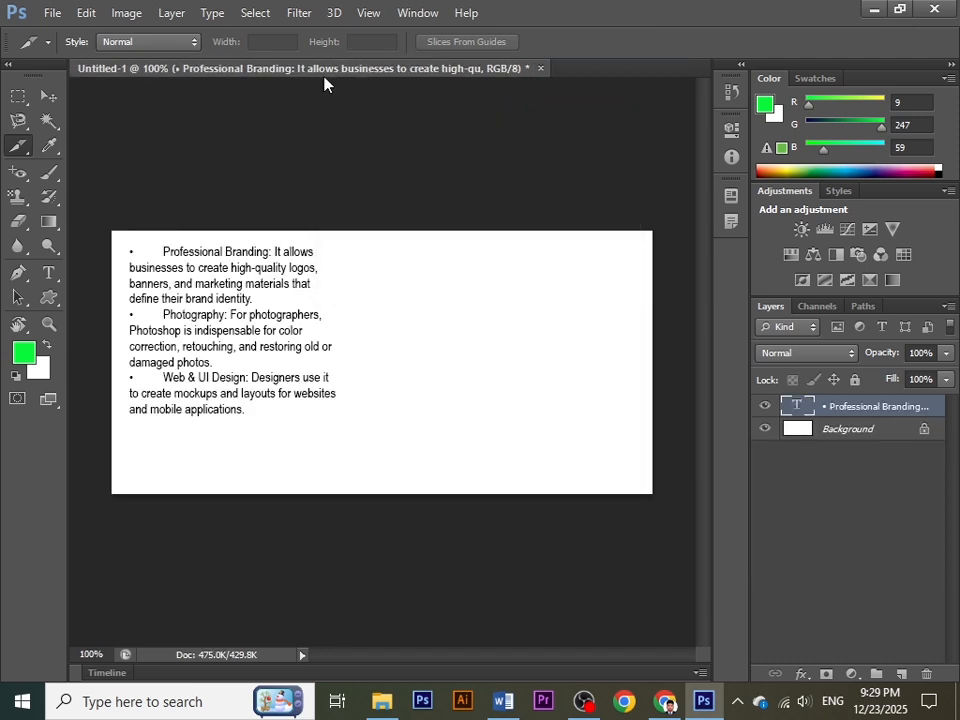
{"action": "left_click", "coordinate": [47, 96]}
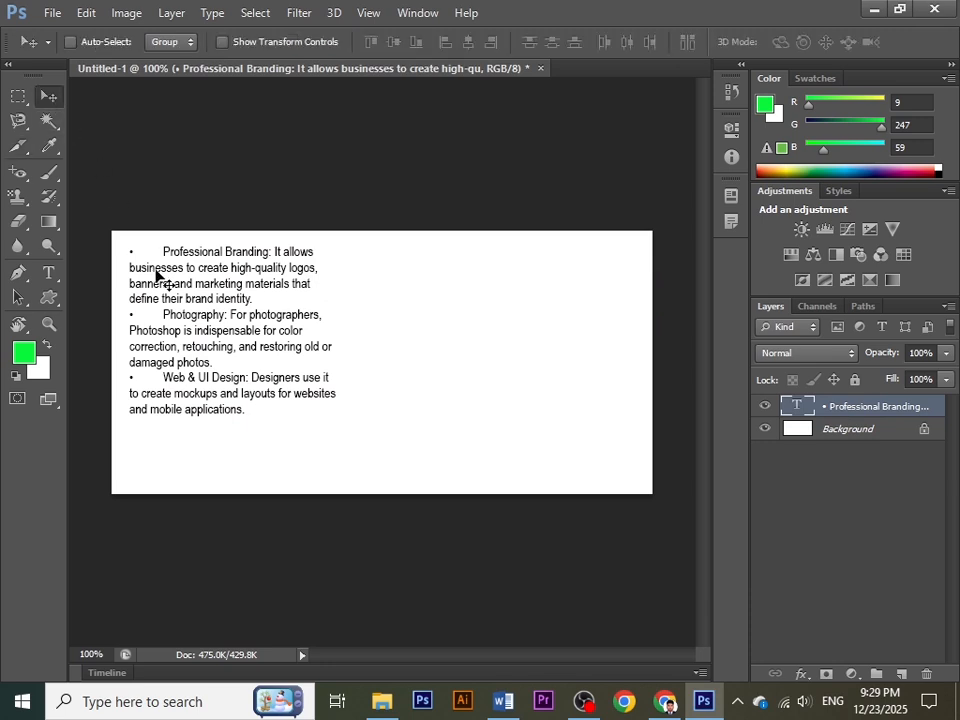
{"action": "key", "text": "Delete"}
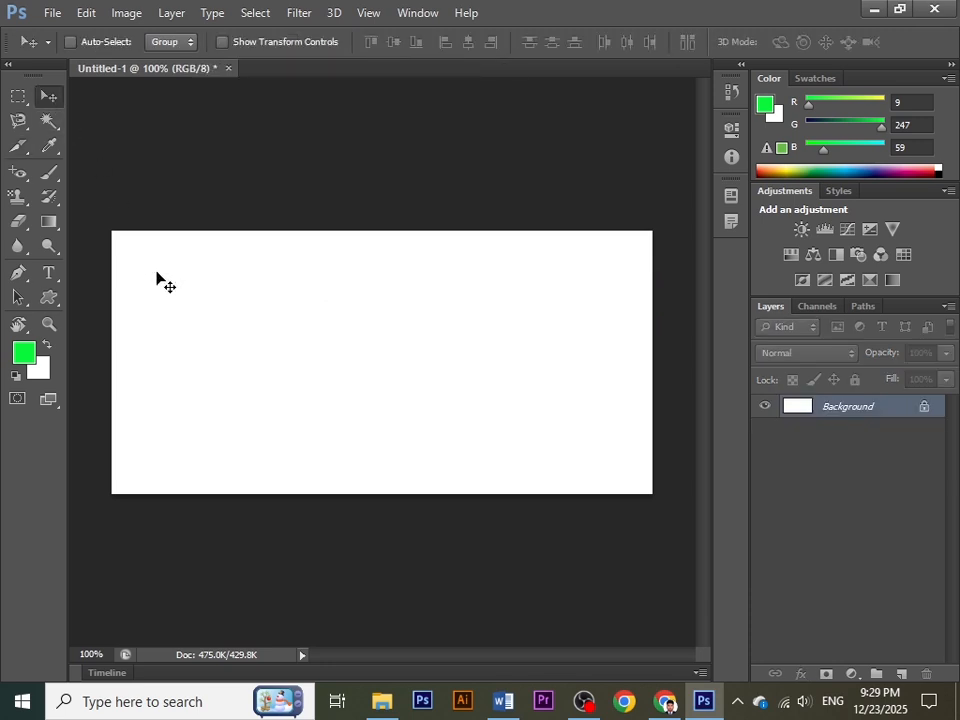
Review the Slice tool group and check the Word module outline for the next tool, returning to Photoshop
{"action": "left_click", "coordinate": [14, 155]}
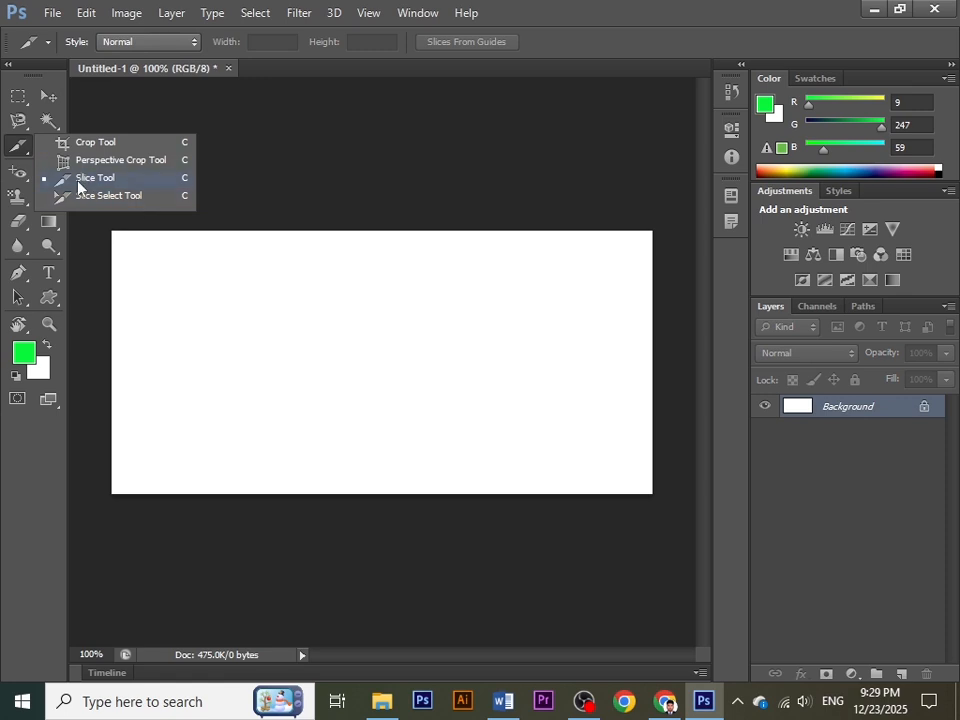
{"action": "left_click", "coordinate": [16, 150]}
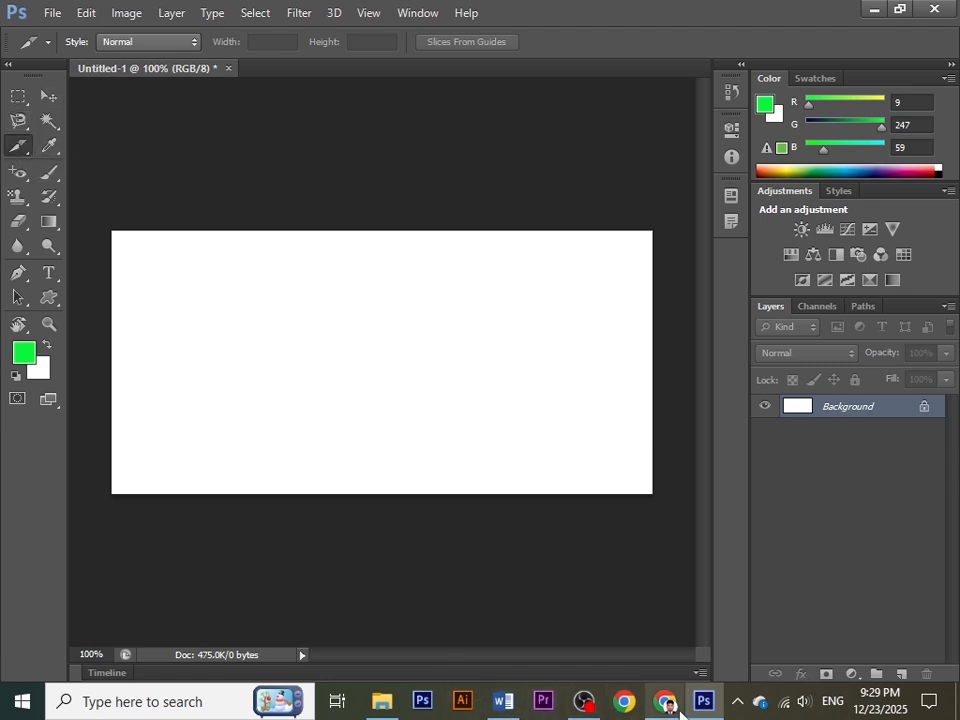
{"action": "left_click", "coordinate": [503, 701]}
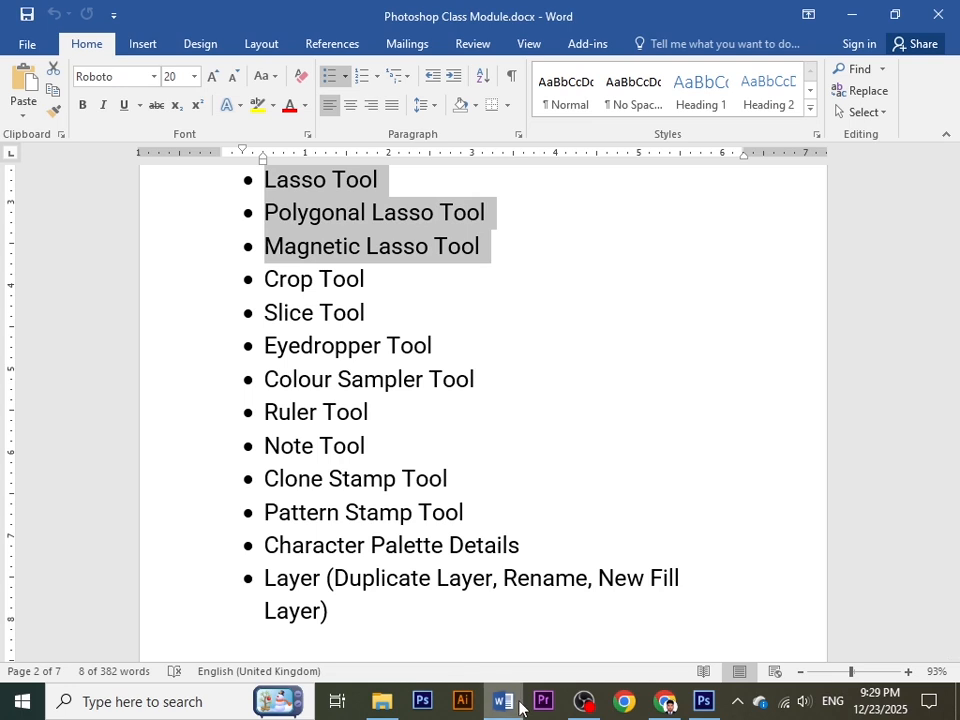
{"action": "left_click", "coordinate": [700, 704]}
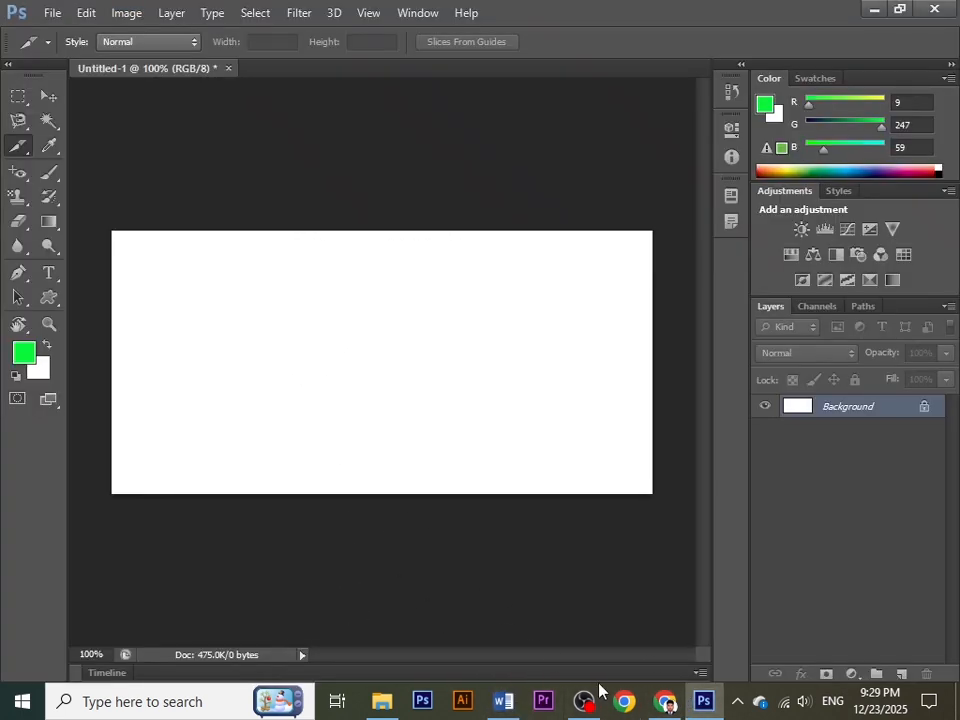
{"action": "left_click", "coordinate": [50, 13]}
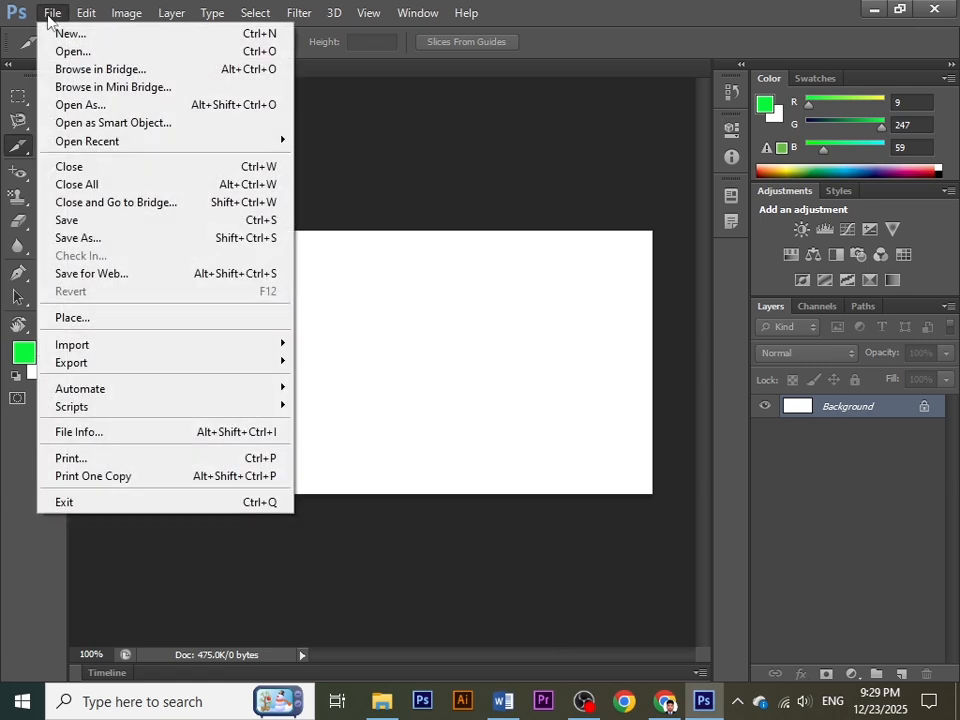
Switch to Chrome and search Google Images for "colour palete"
{"action": "left_click", "coordinate": [666, 700]}
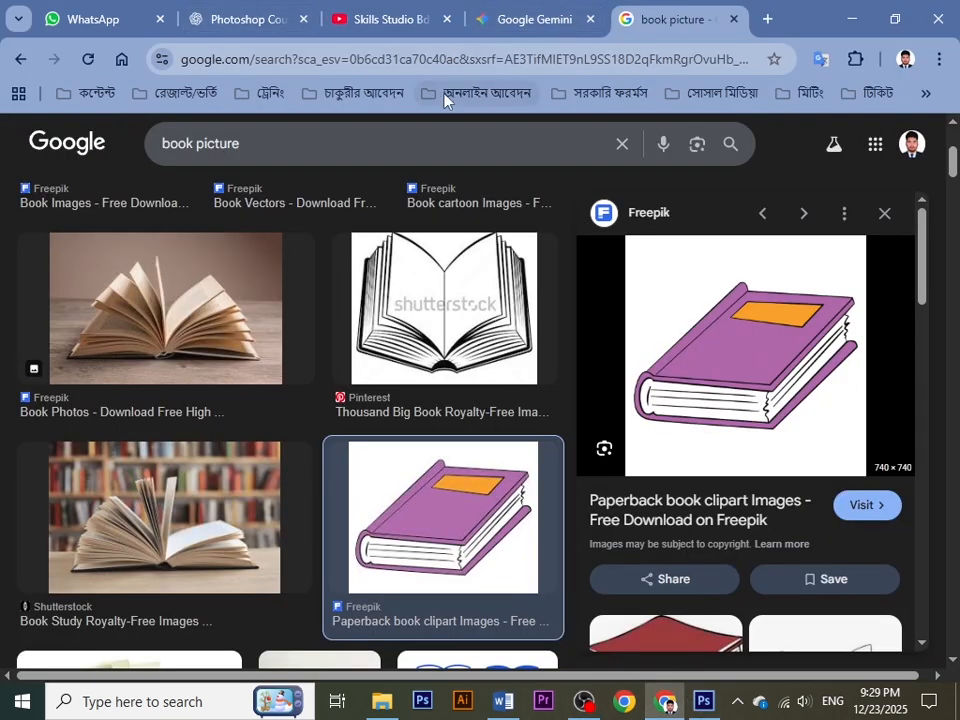
{"action": "left_click_drag", "start_coordinate": [242, 143], "coordinate": [20, 137]}
{"action": "type", "text": "coloi"}
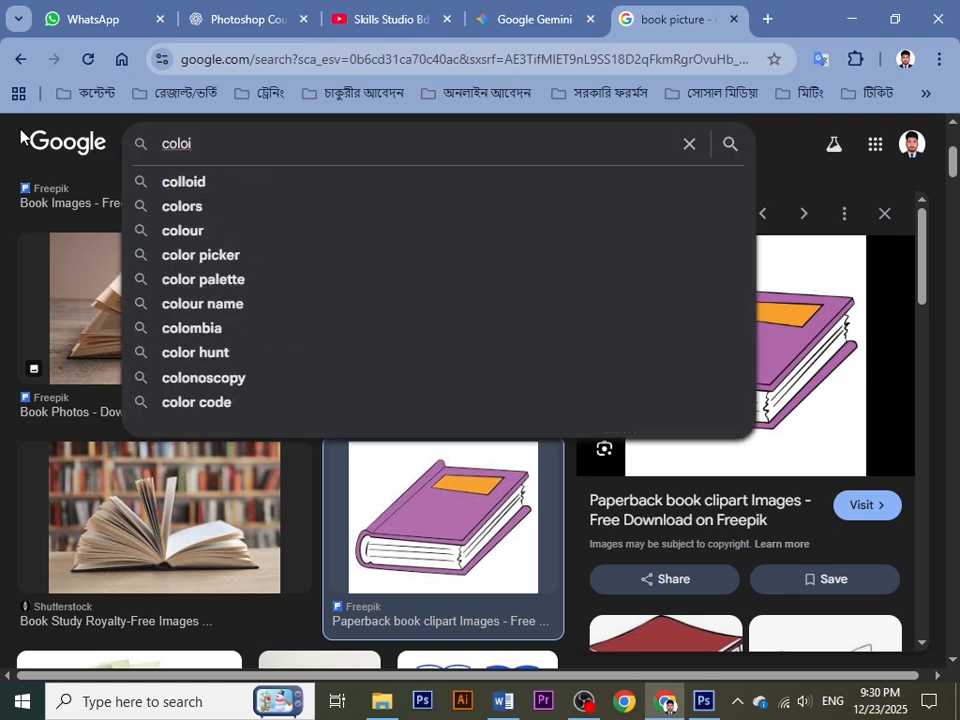
{"action": "key", "text": "BackSpace"}
{"action": "type", "text": "u"}
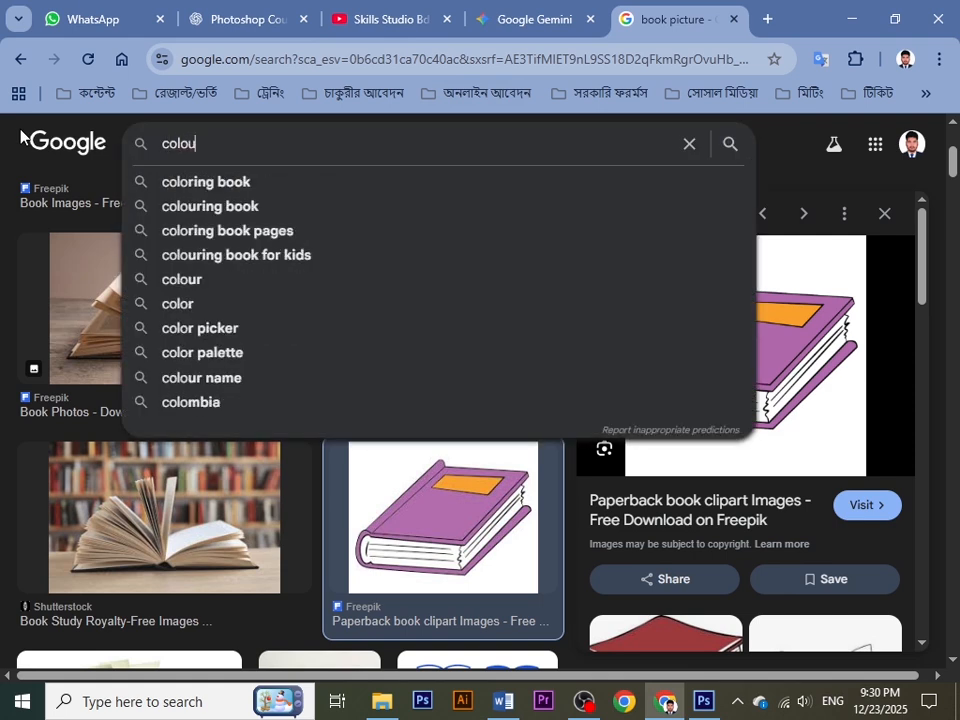
{"action": "type", "text": "r "}
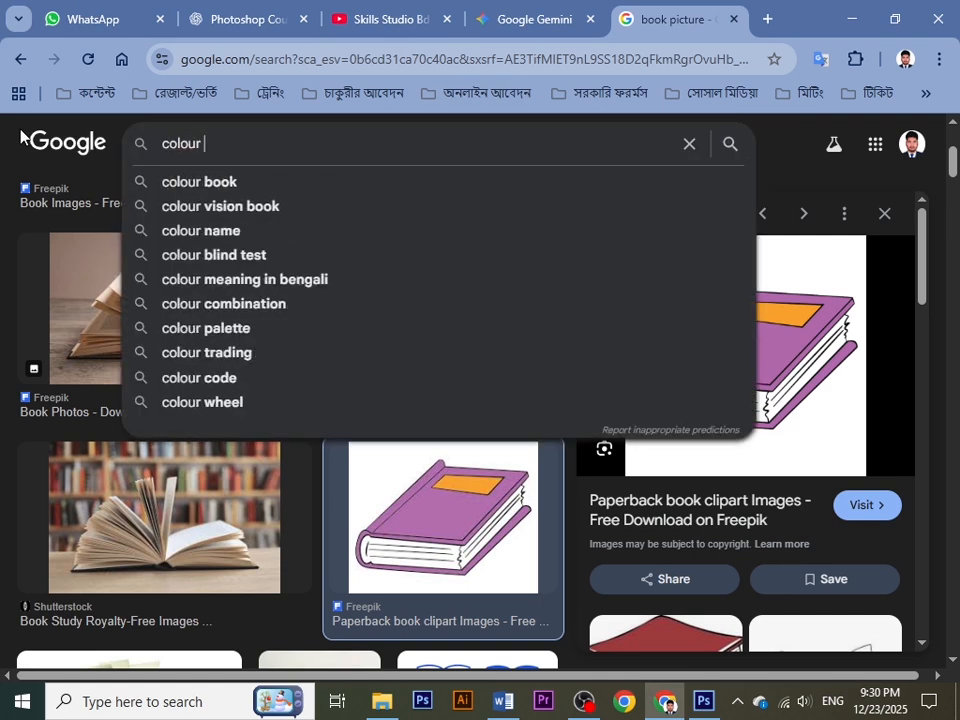
{"action": "type", "text": "palete"}
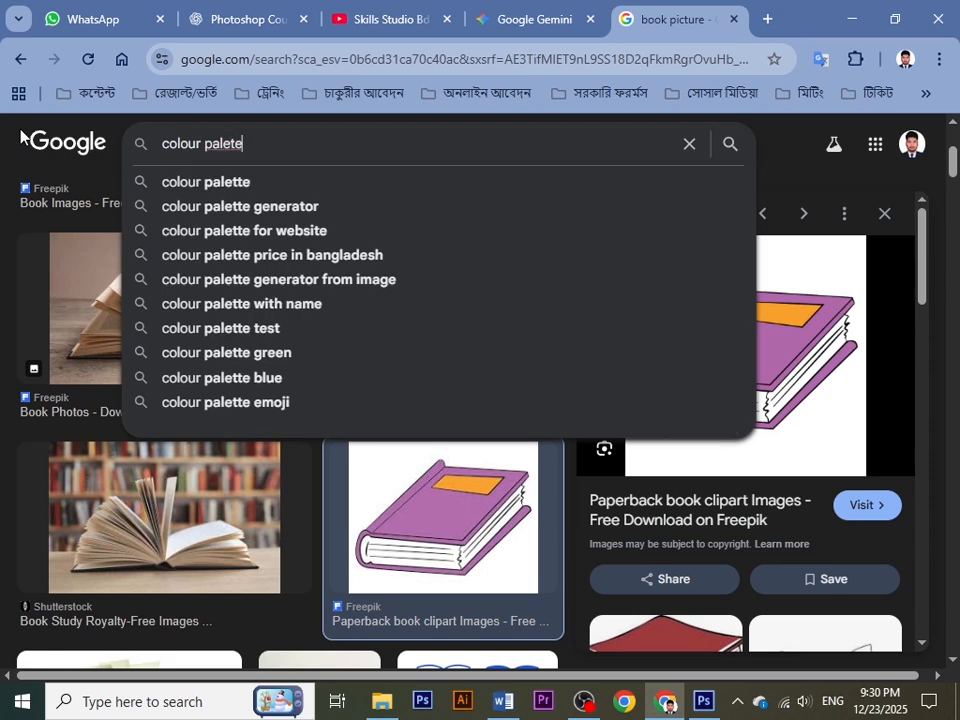
{"action": "key", "text": "Return"}
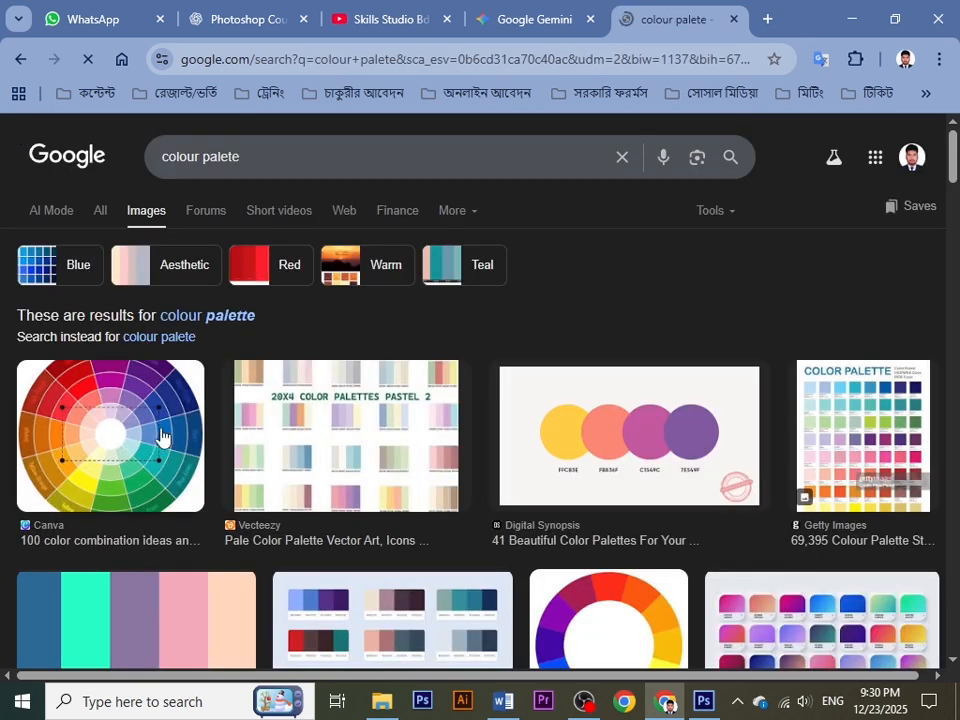
Copy Canva's colour wheel image from the search results and paste it into the blank Photoshop document
{"action": "left_click", "coordinate": [161, 439]}
{"action": "right_click", "coordinate": [757, 410]}
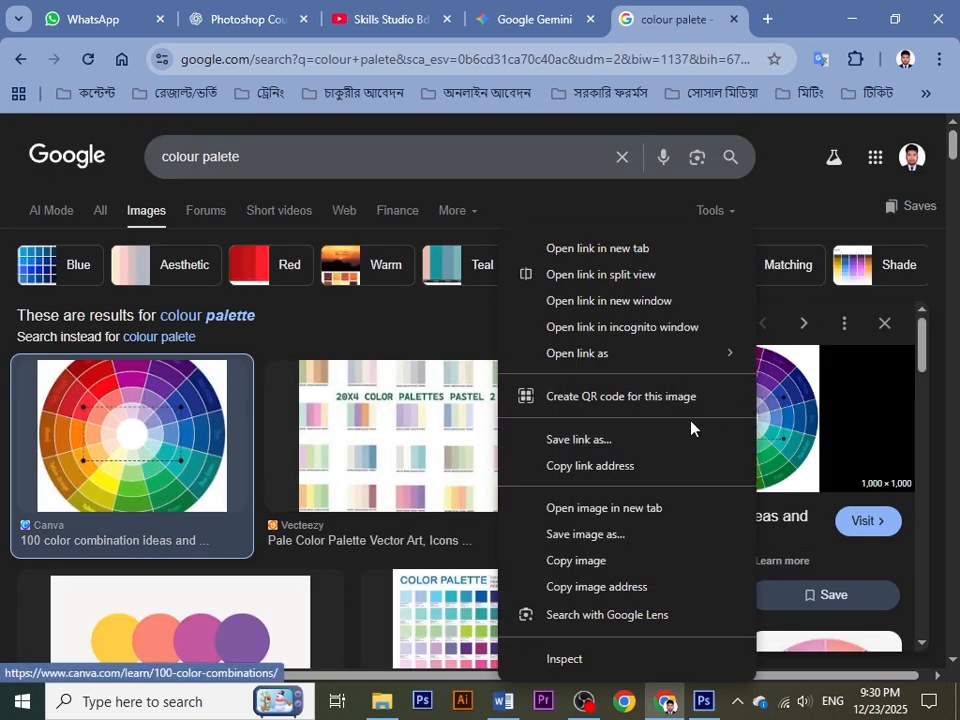
{"action": "left_click", "coordinate": [615, 566]}
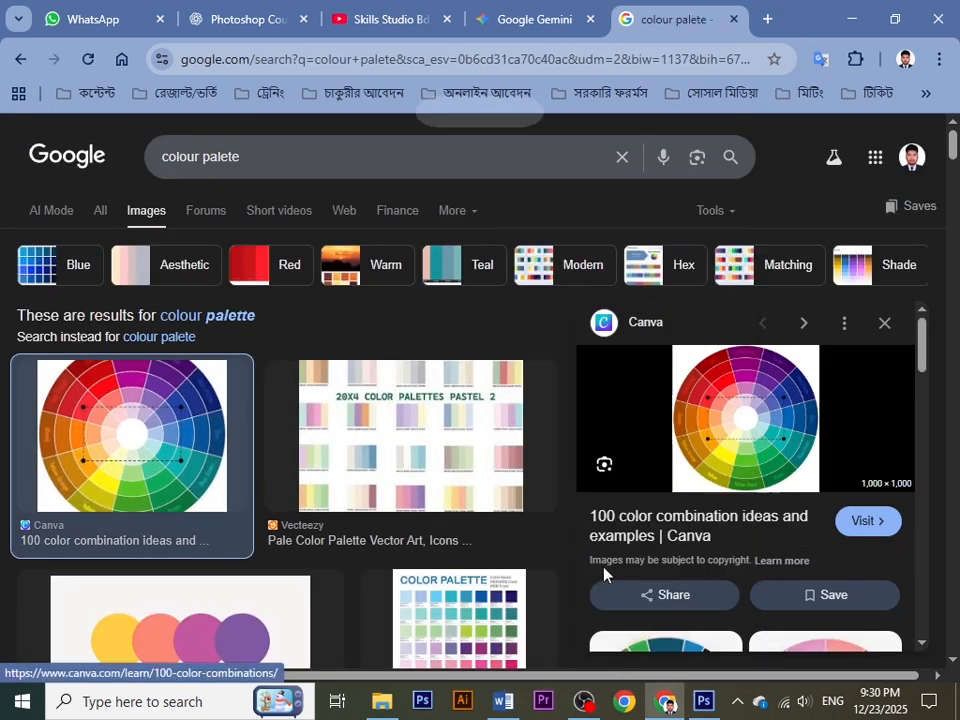
{"action": "left_click", "coordinate": [704, 701]}
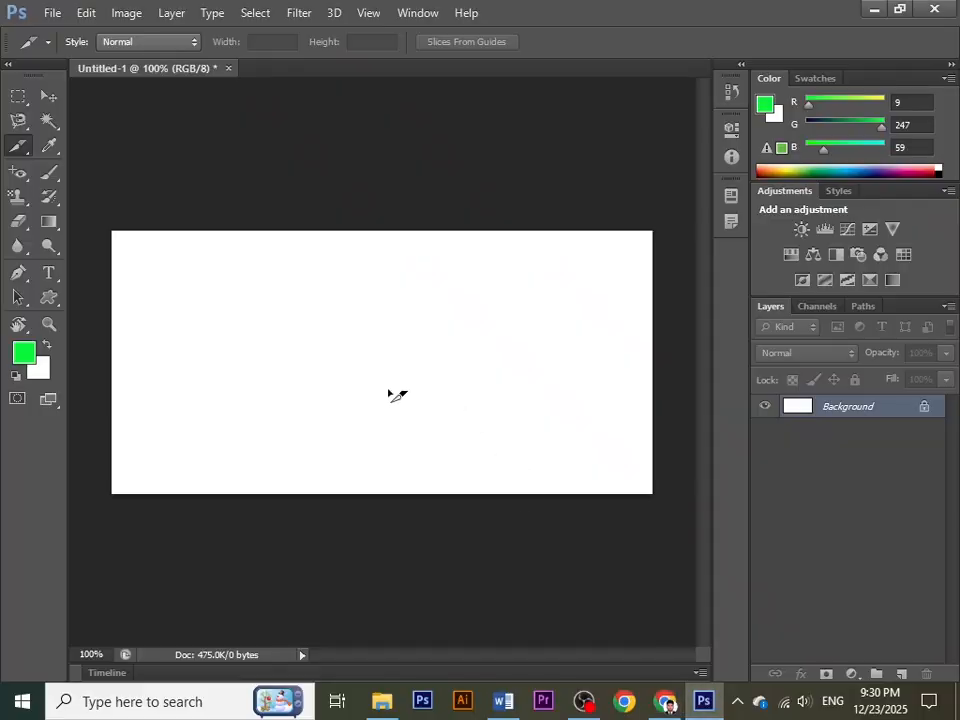
{"action": "key", "text": "ctrl+v"}
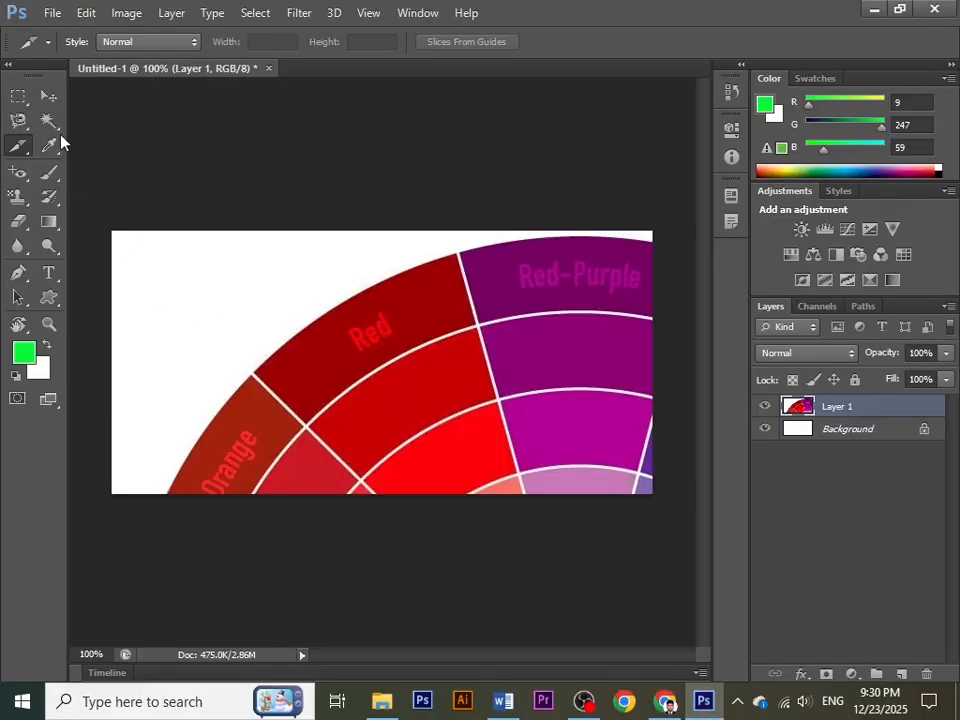
Move the pasted colour wheel so its red, purple and blue segments fill the canvas
{"action": "left_click", "coordinate": [28, 98]}
{"action": "left_click", "coordinate": [46, 96]}
{"action": "left_click_drag", "start_coordinate": [413, 360], "coordinate": [315, 213]}
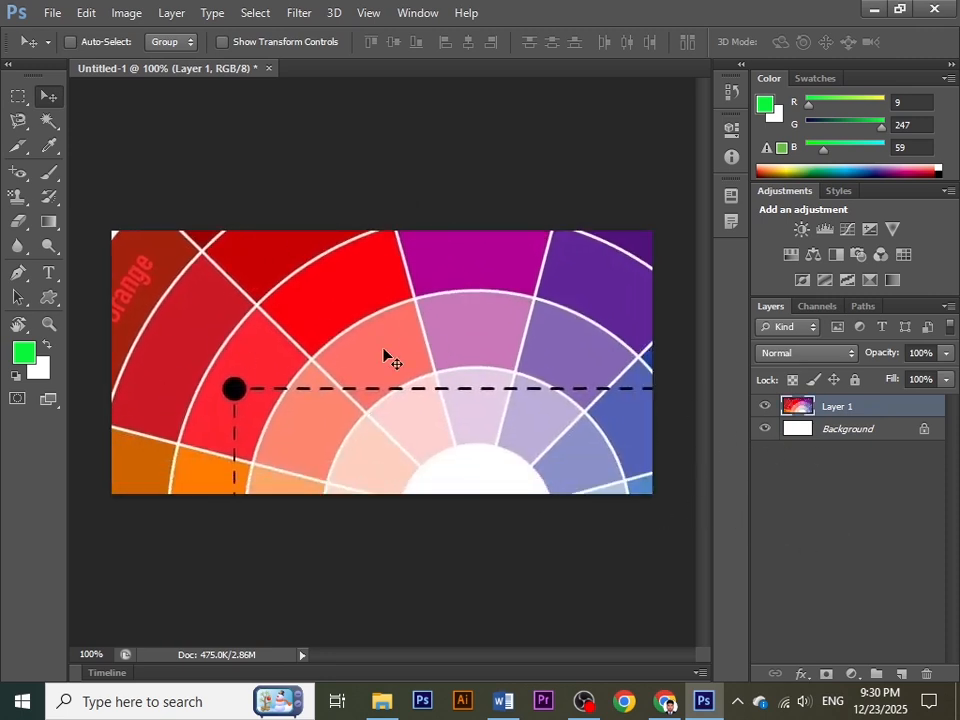
{"action": "left_click_drag", "start_coordinate": [445, 315], "coordinate": [372, 364]}
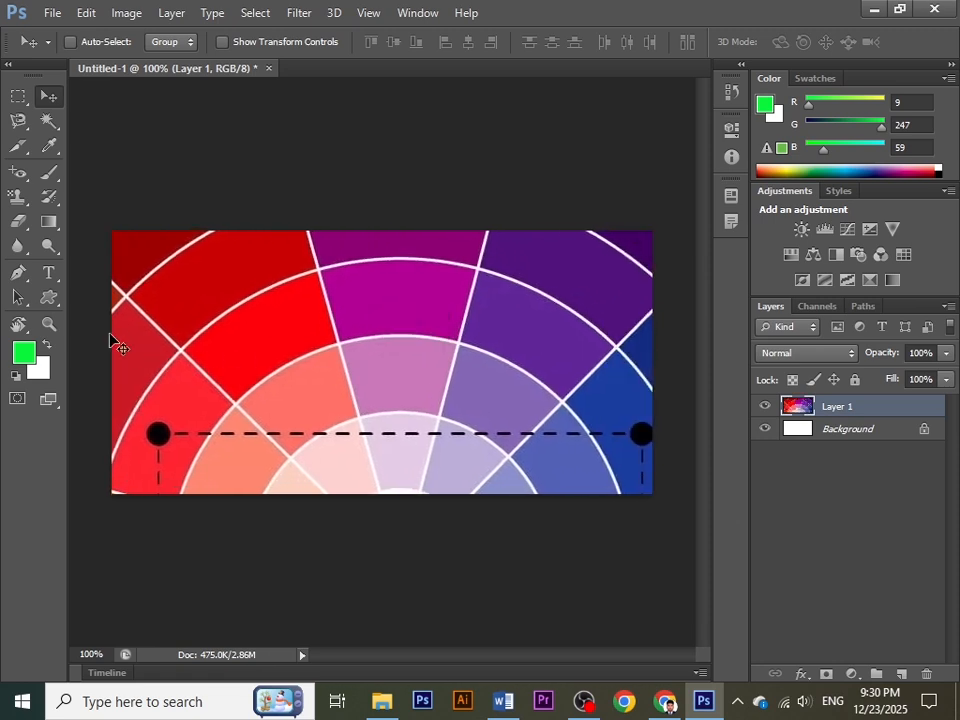
Sample the blue segment of the wheel as the foreground colour using the Eyedropper Tool
{"action": "left_click", "coordinate": [46, 153]}
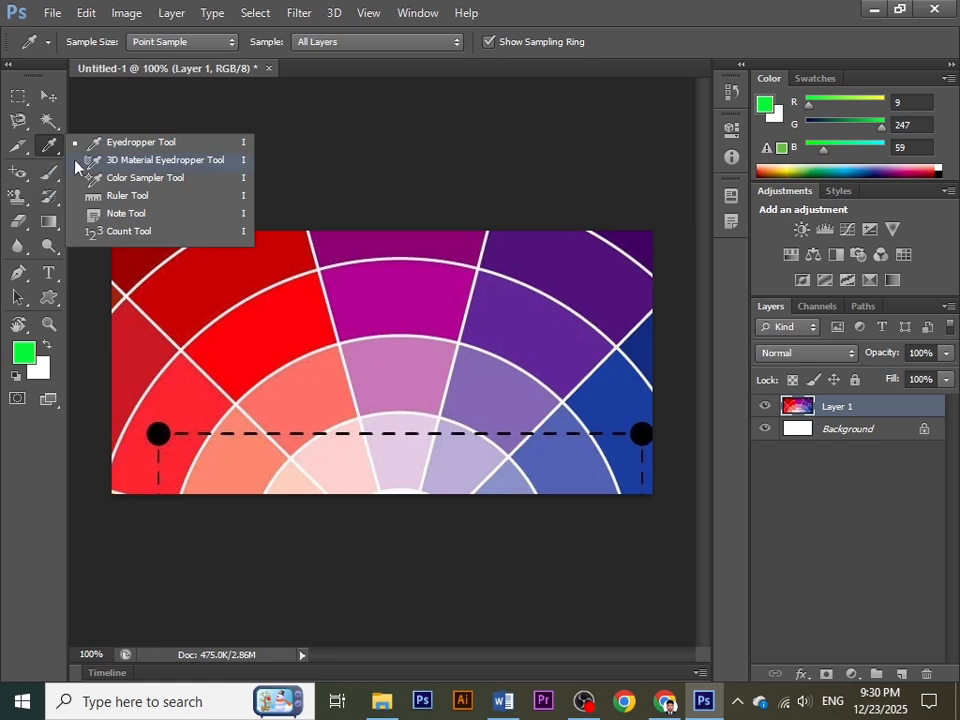
{"action": "left_click", "coordinate": [134, 150]}
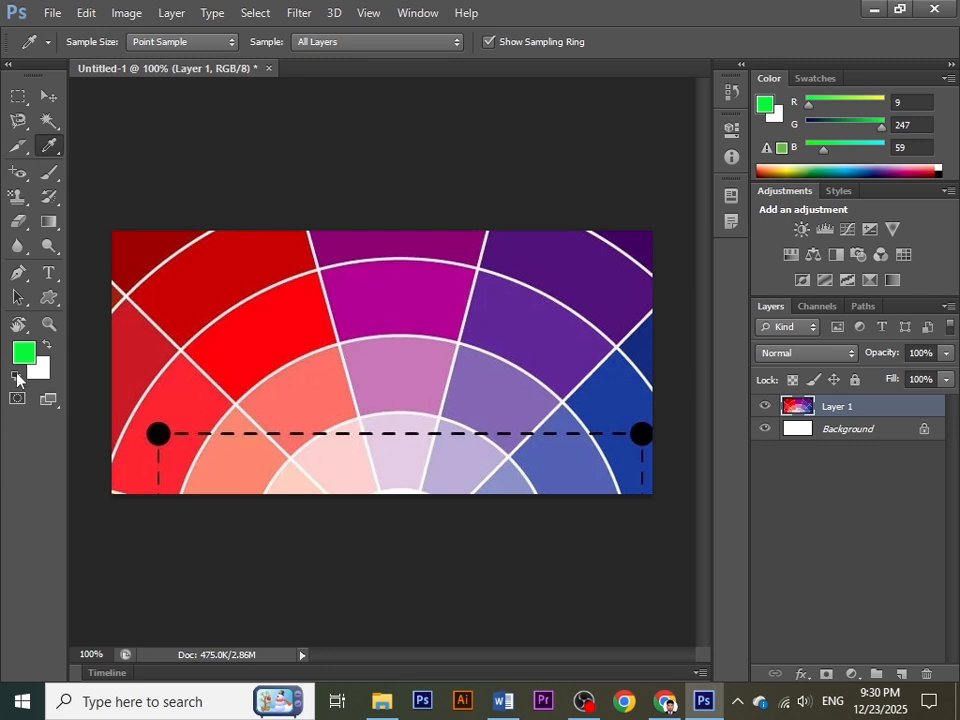
{"action": "left_click", "coordinate": [620, 365]}
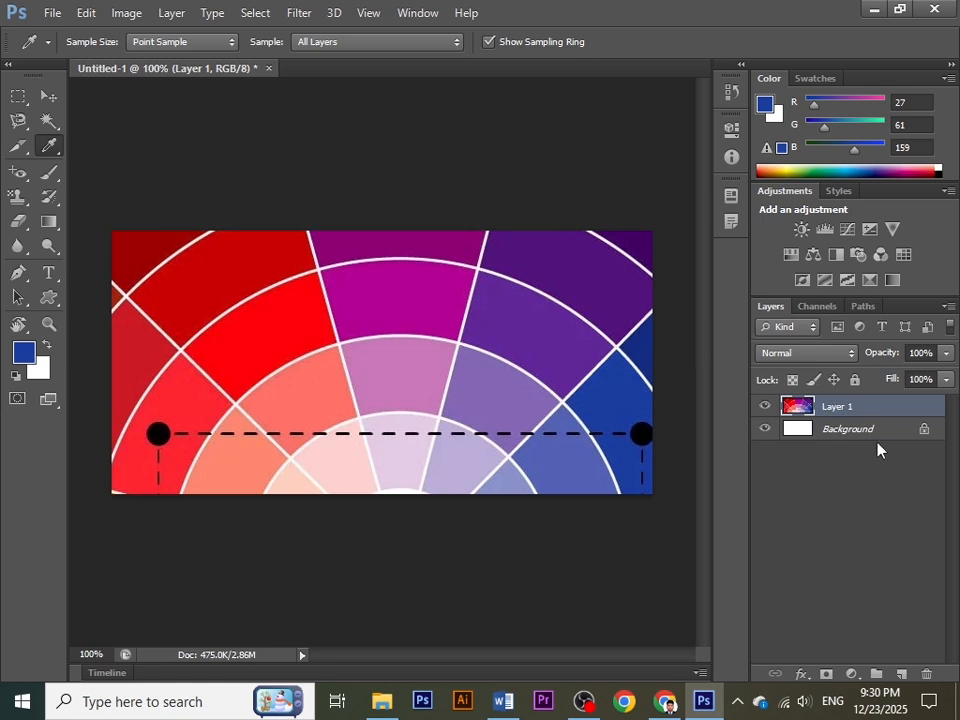
Add a new layer and fill a rectangular selection over the canvas's upper-left area with the blue foreground colour
{"action": "left_click", "coordinate": [900, 673]}
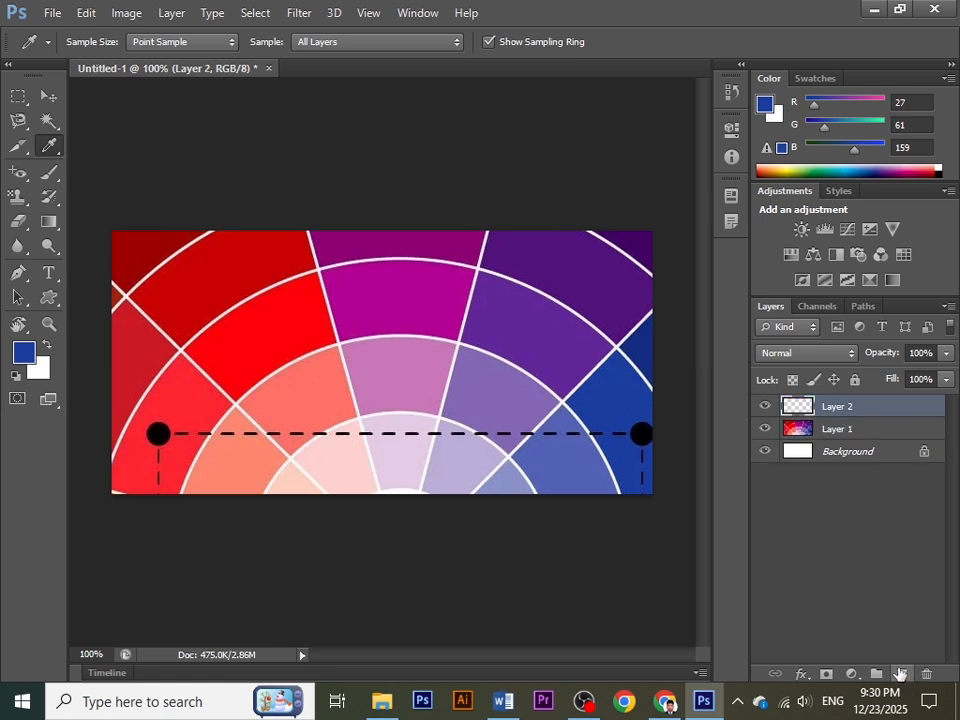
{"action": "left_click", "coordinate": [18, 96]}
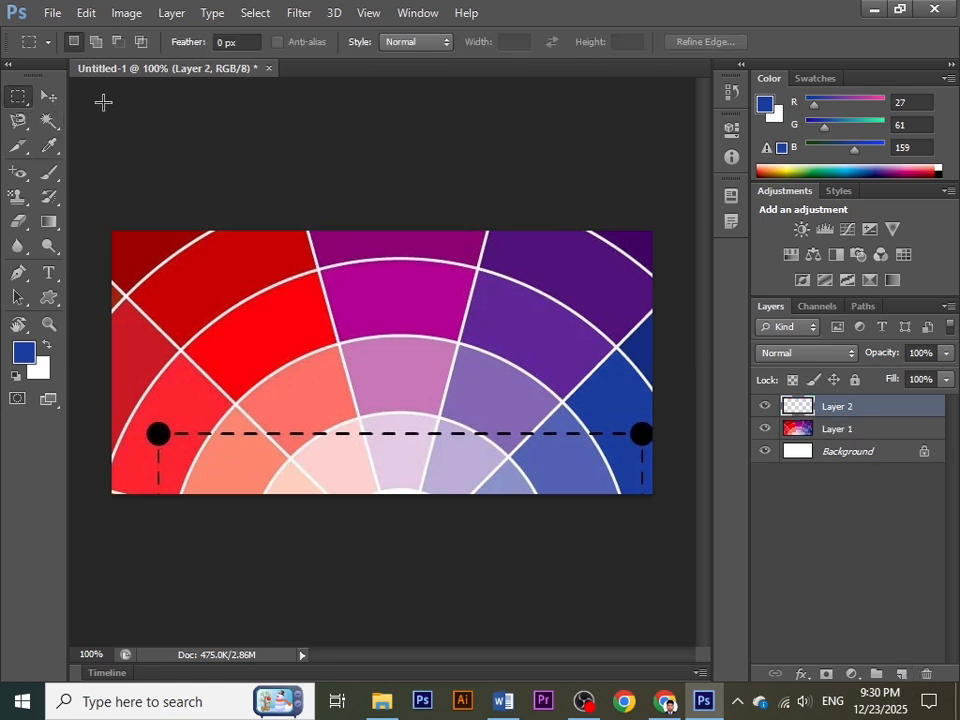
{"action": "left_click_drag", "start_coordinate": [103, 102], "coordinate": [377, 413]}
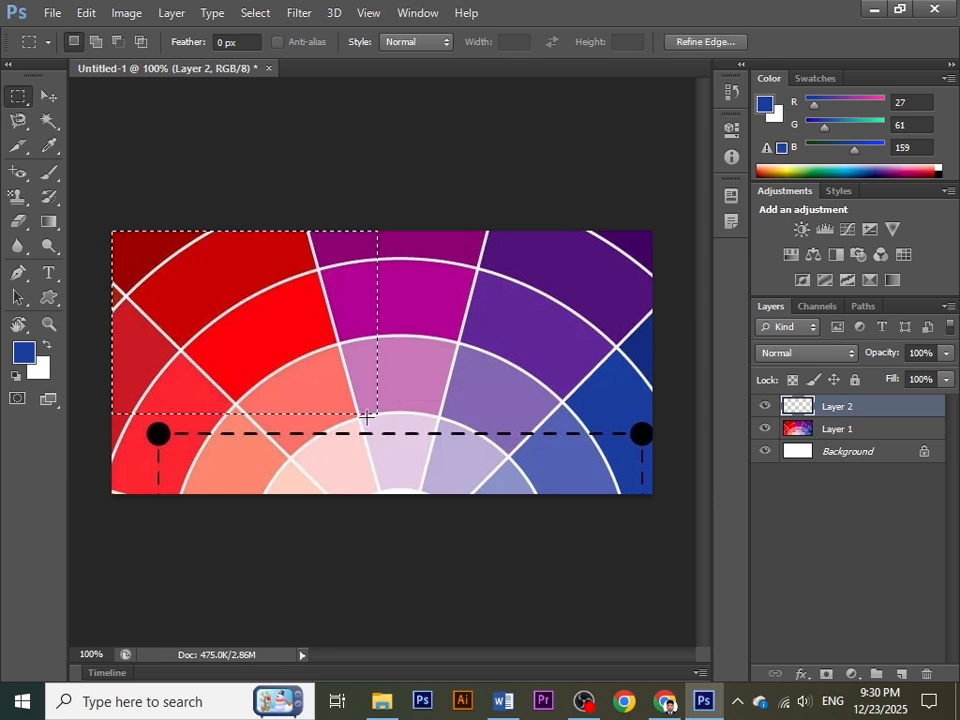
{"action": "key", "text": "alt+BackSpace"}
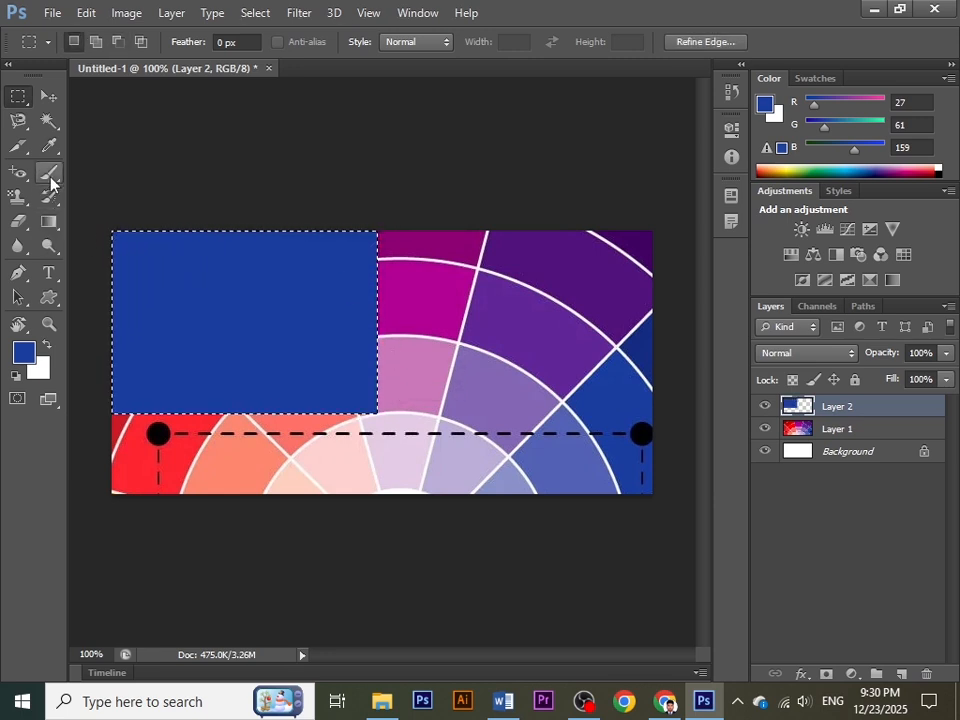
Sample the magenta segment of the wheel with the Eyedropper Tool and refill the rectangular selection with it
{"action": "left_click", "coordinate": [48, 145]}
{"action": "left_click", "coordinate": [447, 313]}
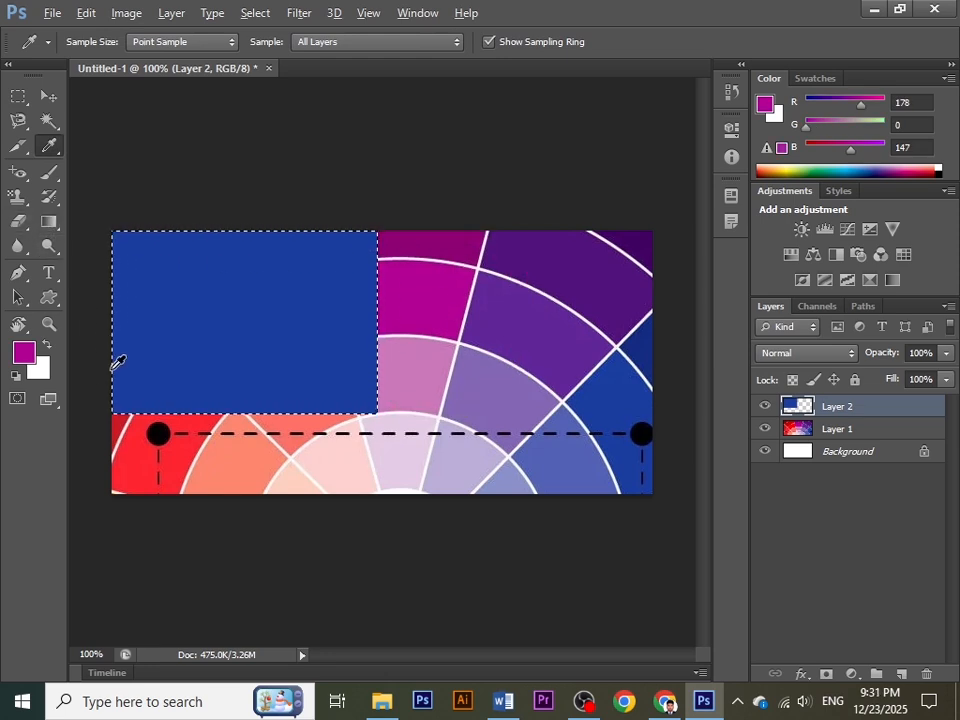
{"action": "key", "text": "alt+BackSpace"}
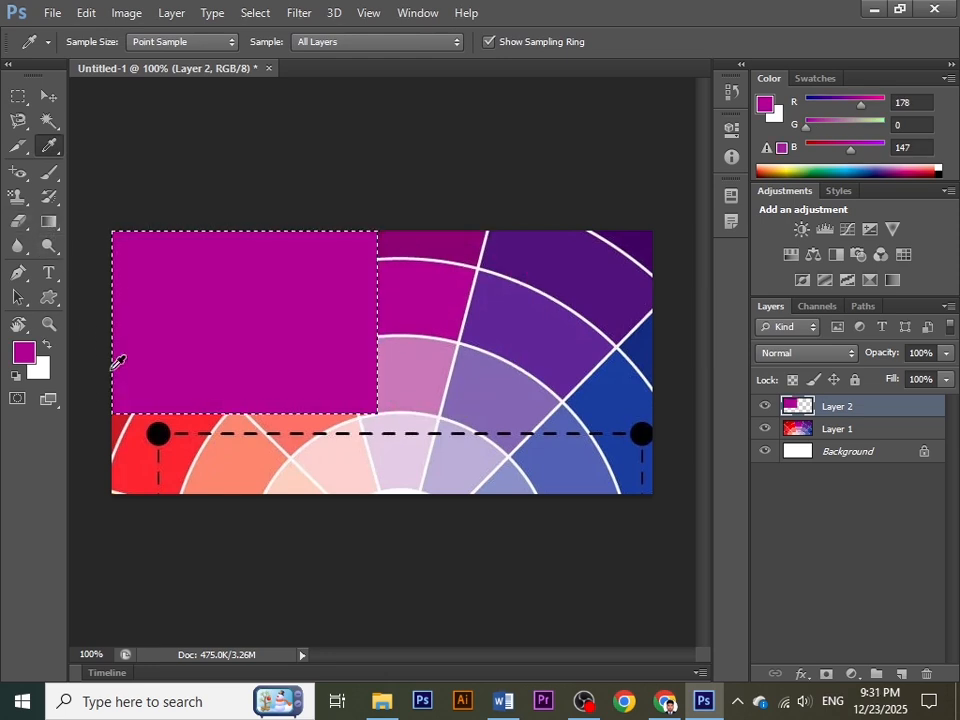
Move the magenta rectangle toward the canvas centre and delete it from its layer
{"action": "left_click", "coordinate": [47, 97]}
{"action": "left_click_drag", "start_coordinate": [306, 343], "coordinate": [396, 379]}
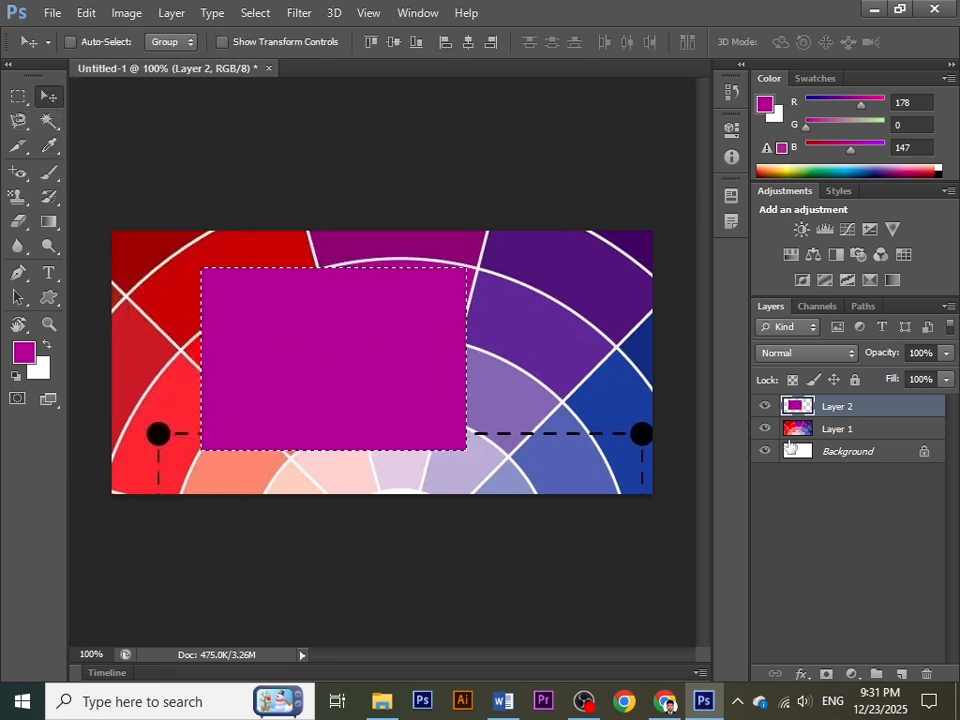
{"action": "key", "text": "Delete"}
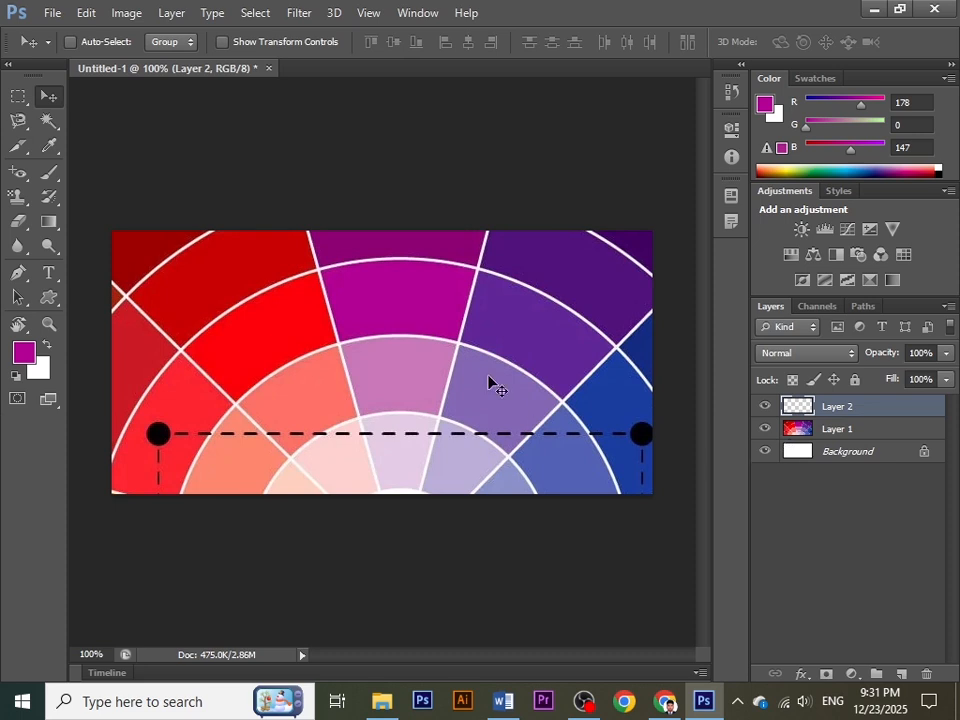
Sample several wheel segments in turn with the Eyedropper Tool, ending on the muted purple as foreground colour
{"action": "left_click", "coordinate": [48, 145]}
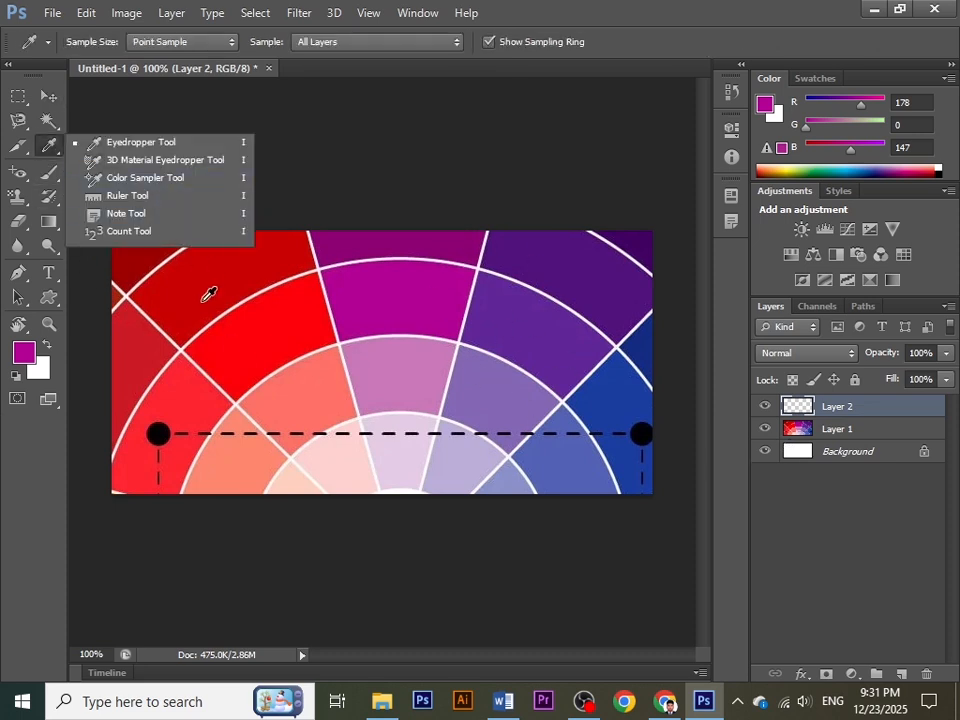
{"action": "left_click", "coordinate": [110, 148]}
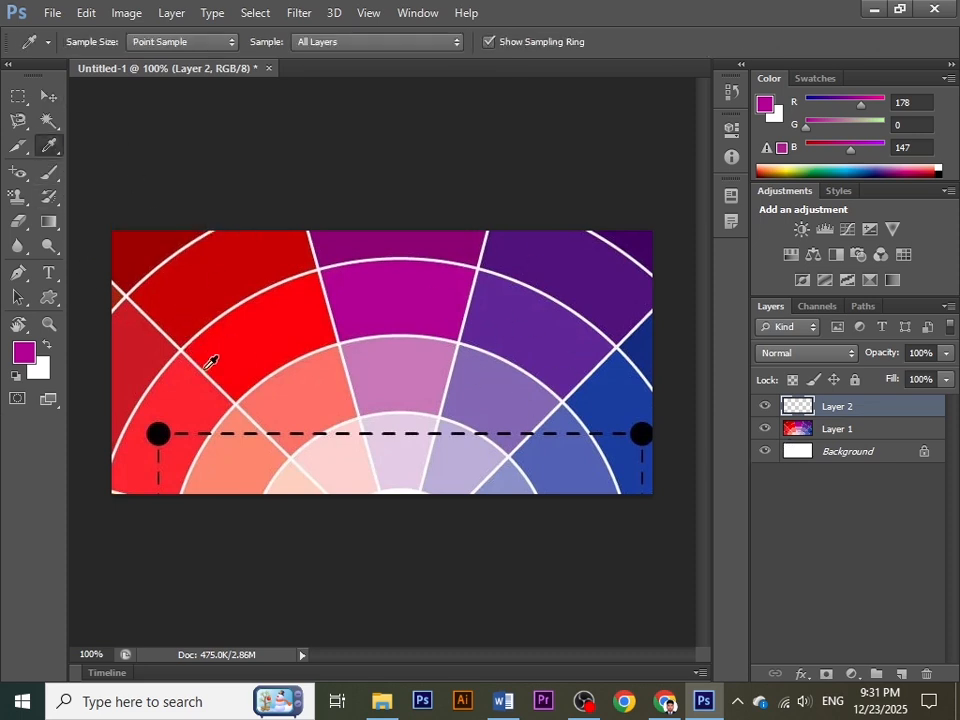
{"action": "left_click", "coordinate": [153, 305]}
{"action": "left_click_drag", "start_coordinate": [153, 305], "coordinate": [293, 409]}
{"action": "left_click", "coordinate": [388, 419]}
{"action": "left_click", "coordinate": [496, 400]}
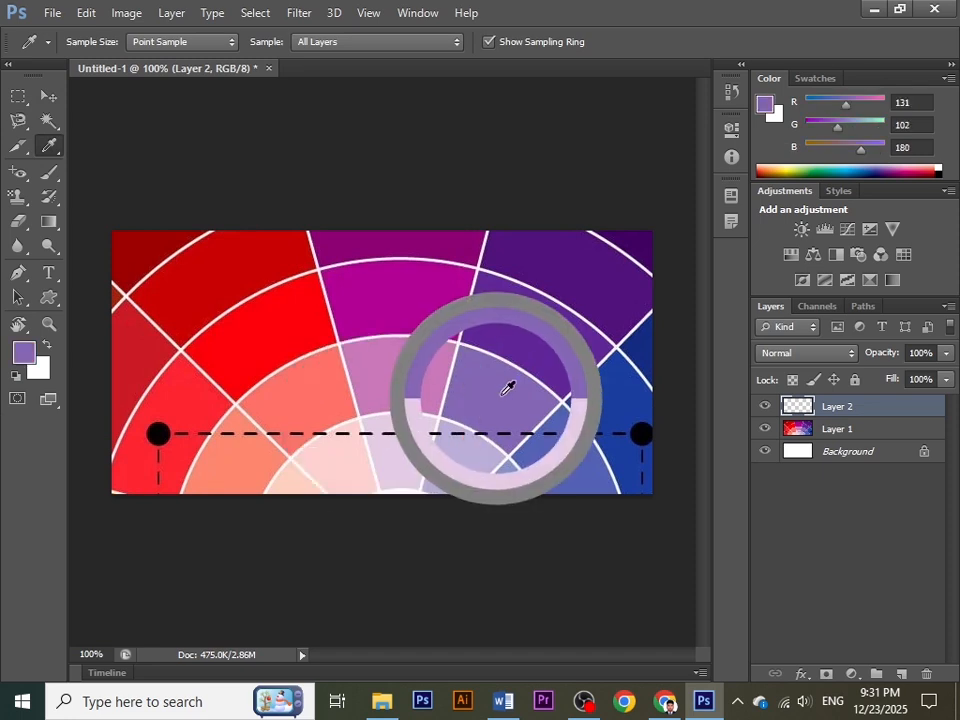
Sample red, peach, lavender and violet wheel segments in turn with the Eyedropper Tool, ending on the dark purple outer segment as foreground colour
{"action": "left_click", "coordinate": [581, 462]}
{"action": "left_click", "coordinate": [561, 350]}
{"action": "left_click_drag", "start_coordinate": [566, 343], "coordinate": [390, 265]}
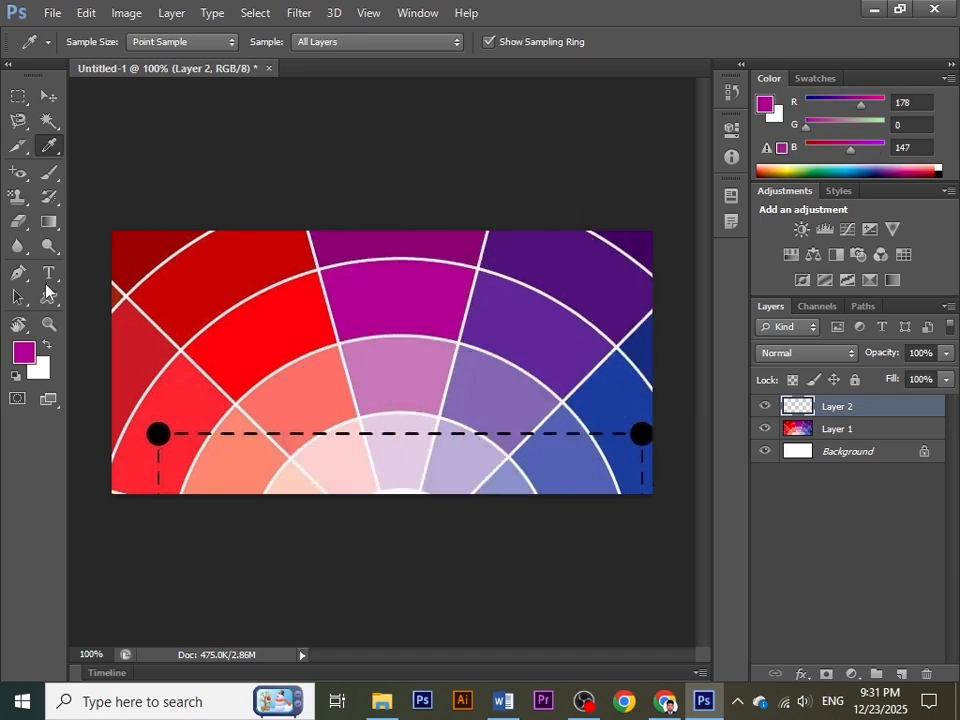
{"action": "left_click", "coordinate": [146, 258]}
{"action": "left_click", "coordinate": [210, 369]}
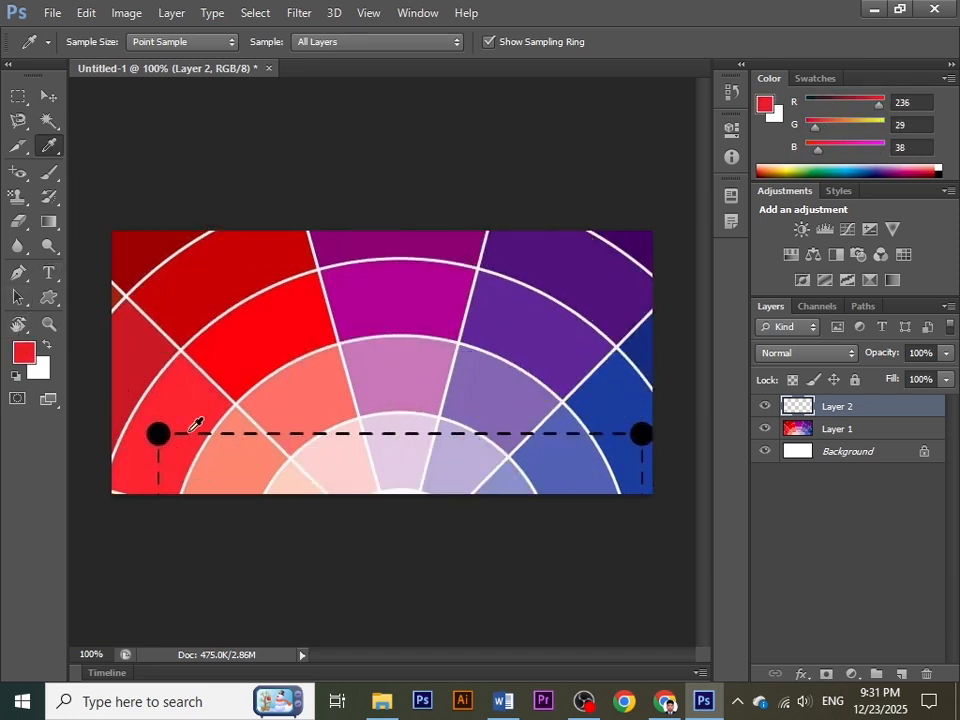
{"action": "left_click", "coordinate": [156, 435]}
{"action": "left_click", "coordinate": [240, 478]}
{"action": "left_click", "coordinate": [309, 485]}
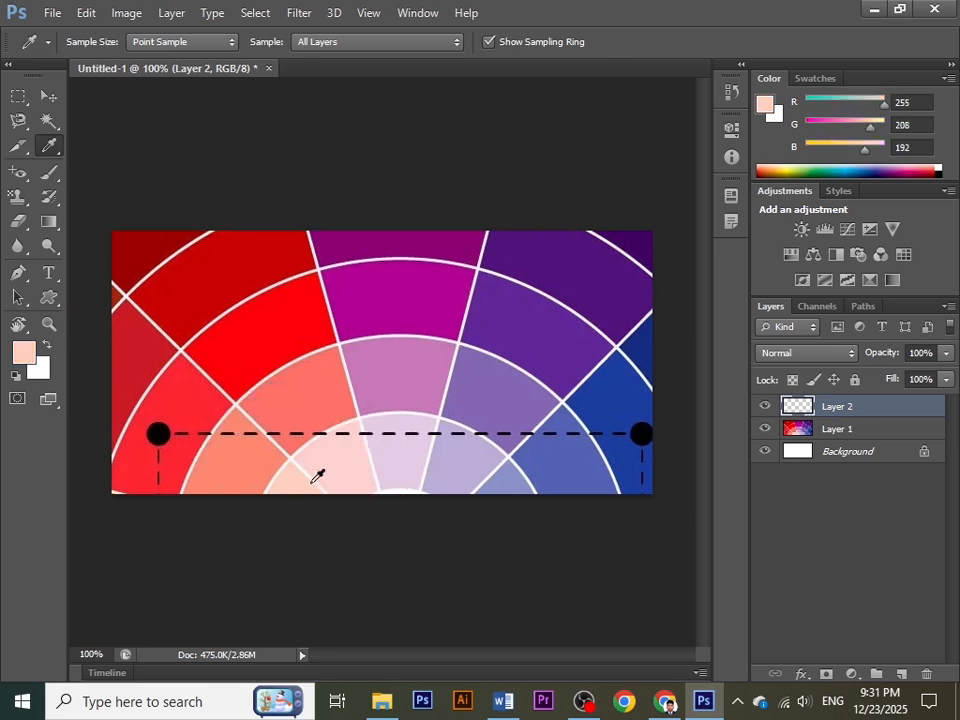
{"action": "left_click", "coordinate": [340, 477]}
{"action": "left_click", "coordinate": [407, 471]}
{"action": "left_click_drag", "start_coordinate": [464, 458], "coordinate": [495, 380]}
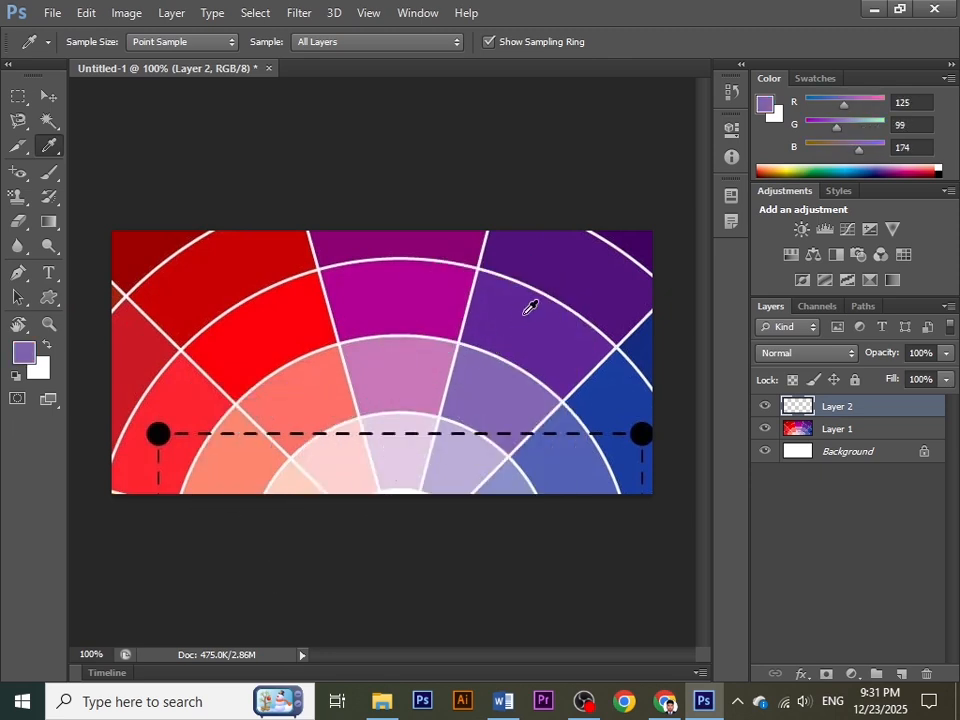
{"action": "left_click", "coordinate": [588, 264]}
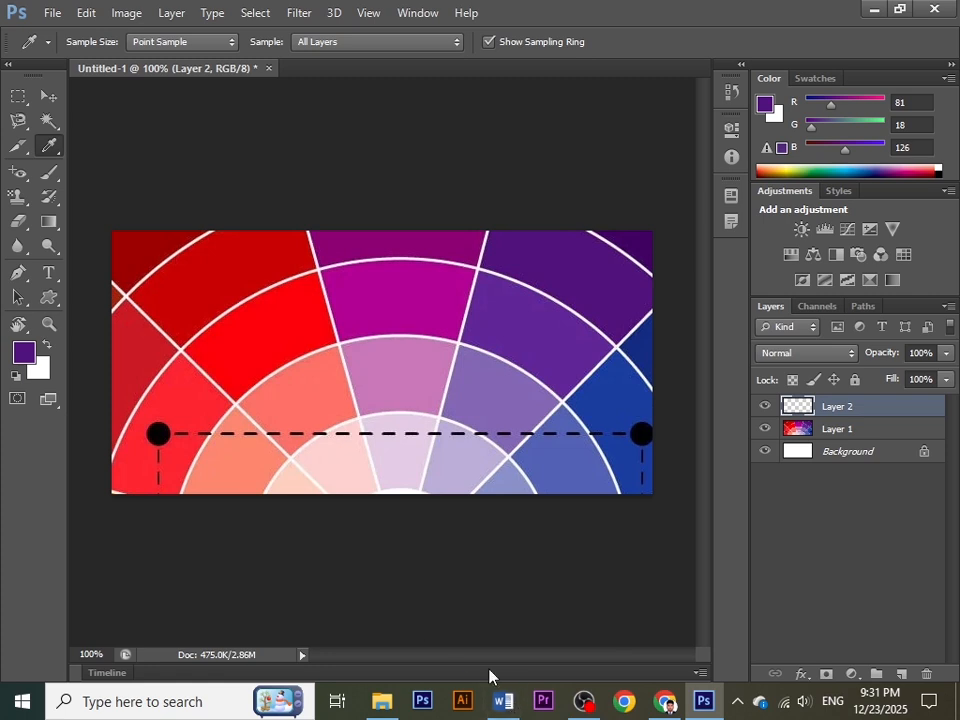
Place three Color Sampler points on the magenta, dark red and pink wheel segments, then collapse the Info panel
{"action": "right_click", "coordinate": [52, 149]}
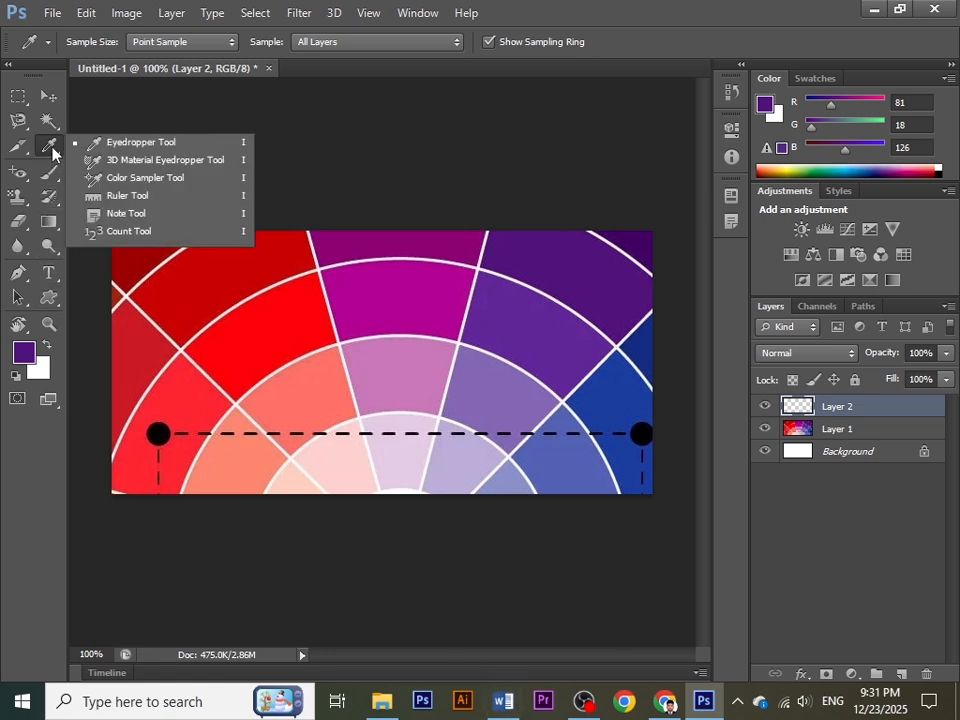
{"action": "left_click", "coordinate": [117, 179]}
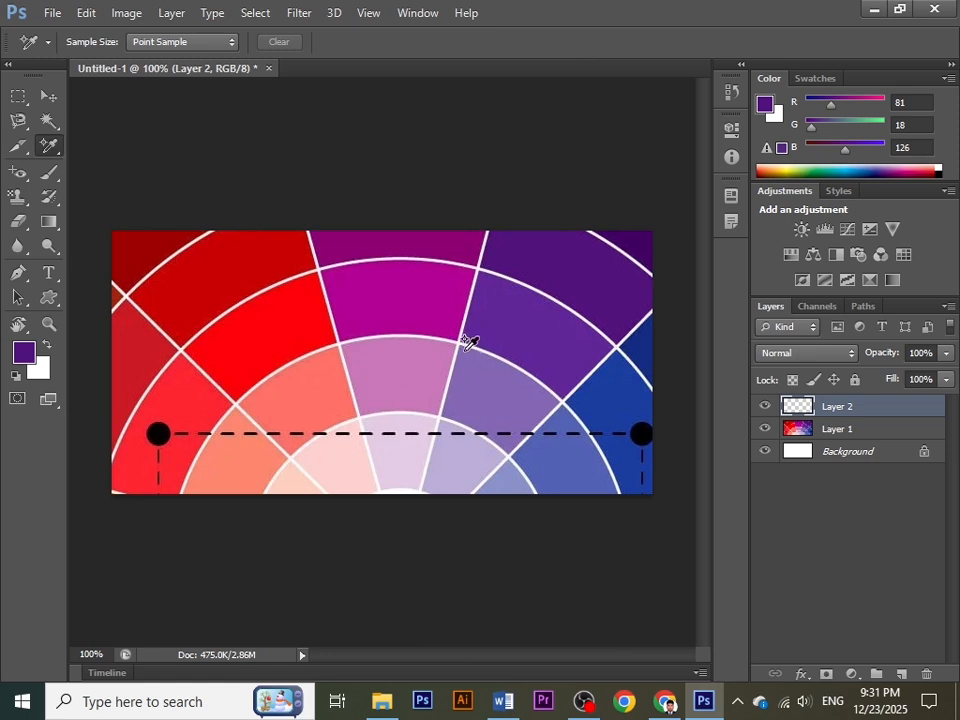
{"action": "left_click", "coordinate": [394, 304]}
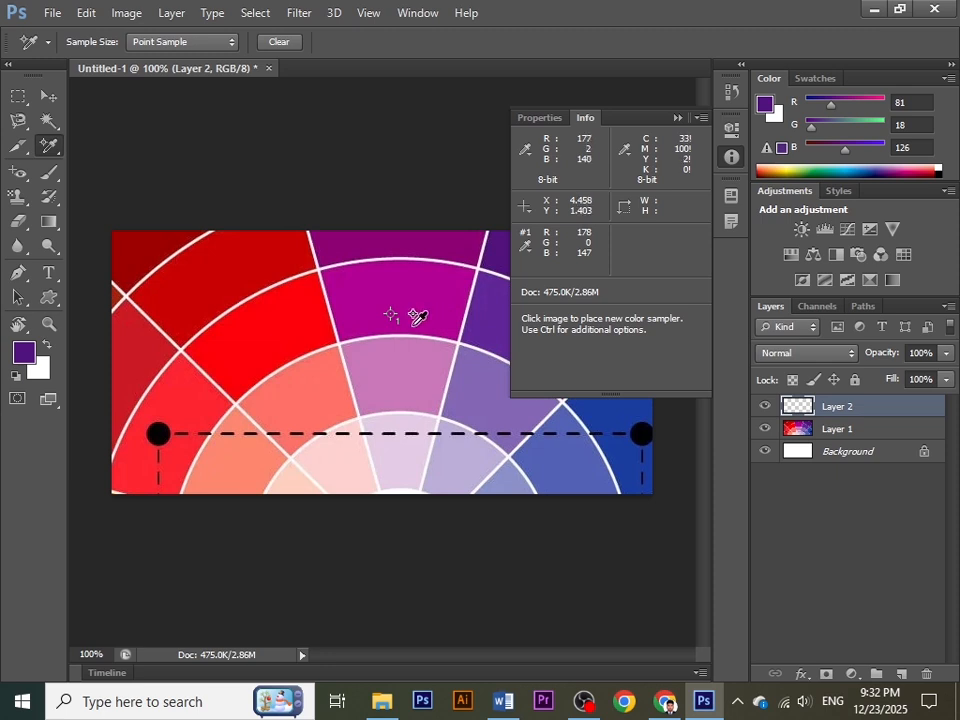
{"action": "left_click", "coordinate": [244, 279]}
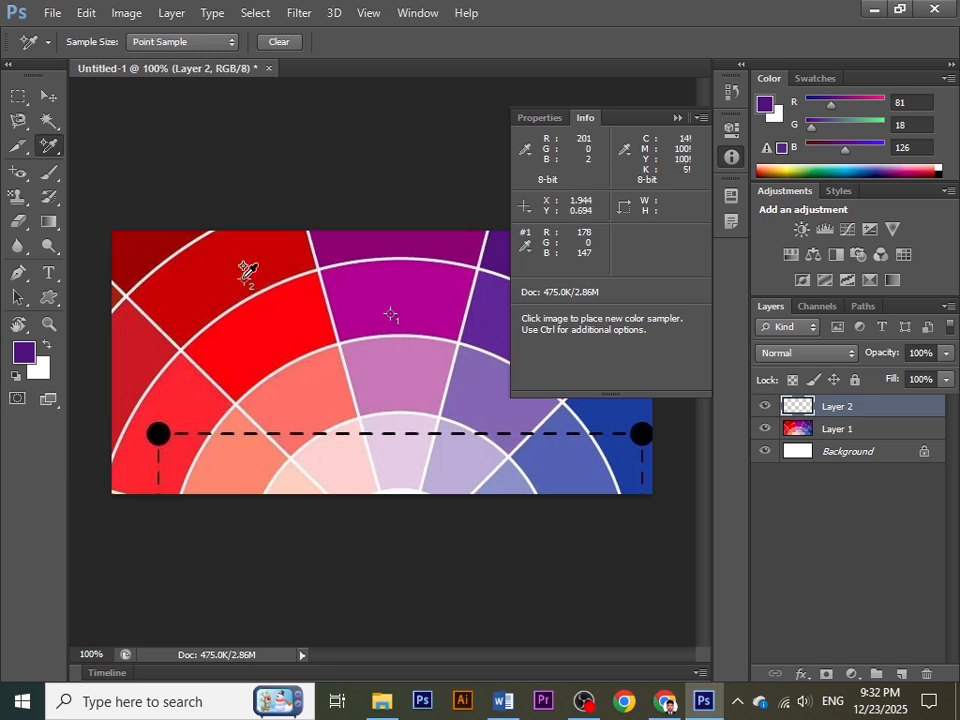
{"action": "left_click", "coordinate": [420, 396]}
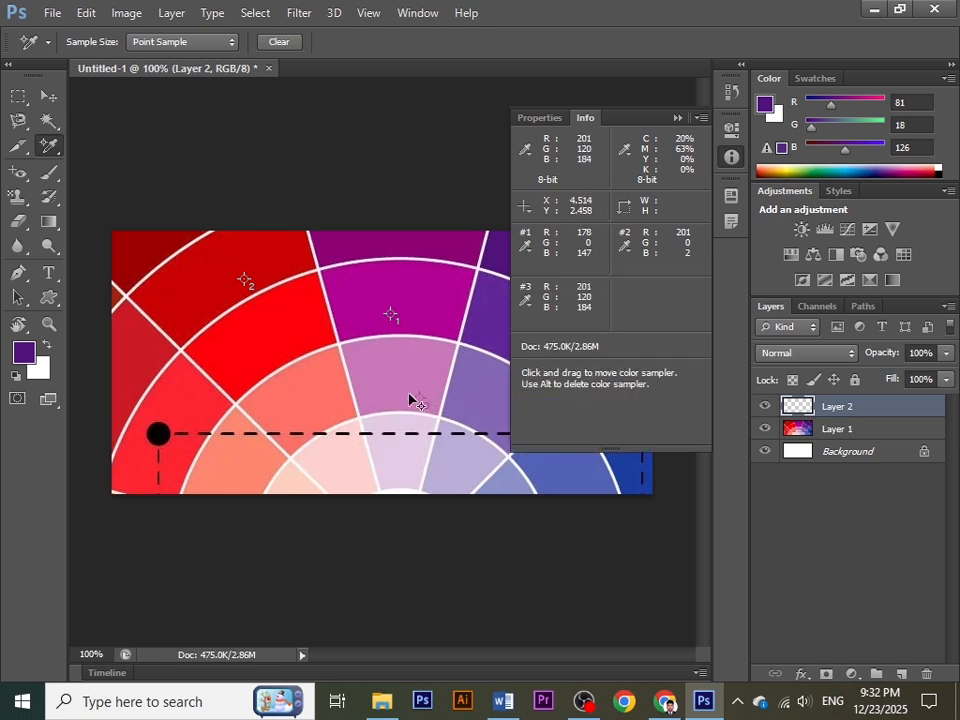
{"action": "right_click", "coordinate": [51, 149]}
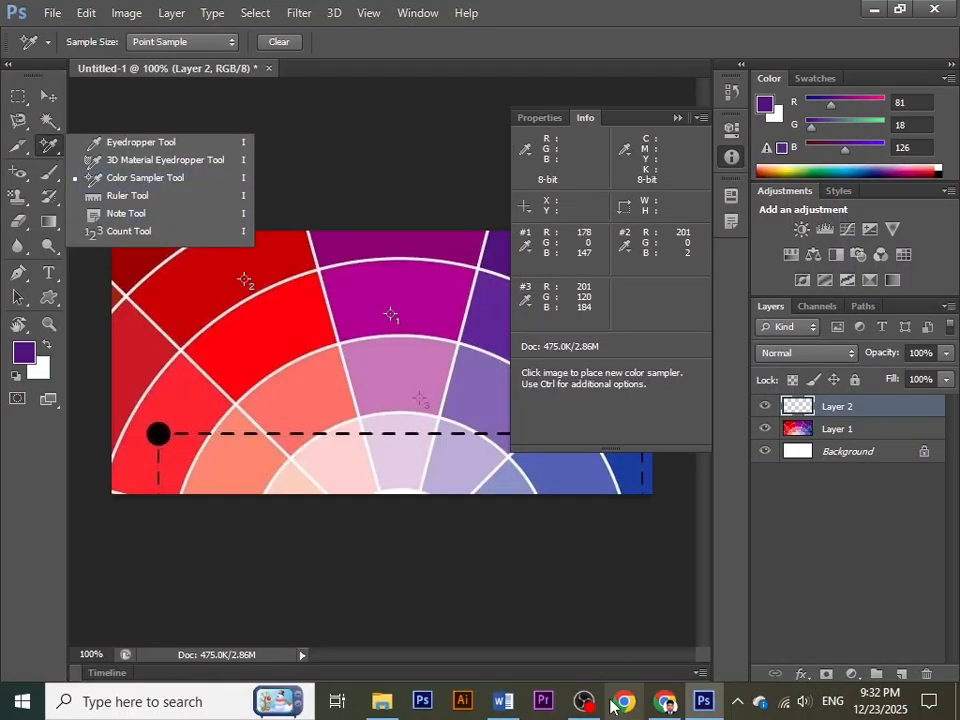
{"action": "mouse_move", "coordinate": [665, 700]}
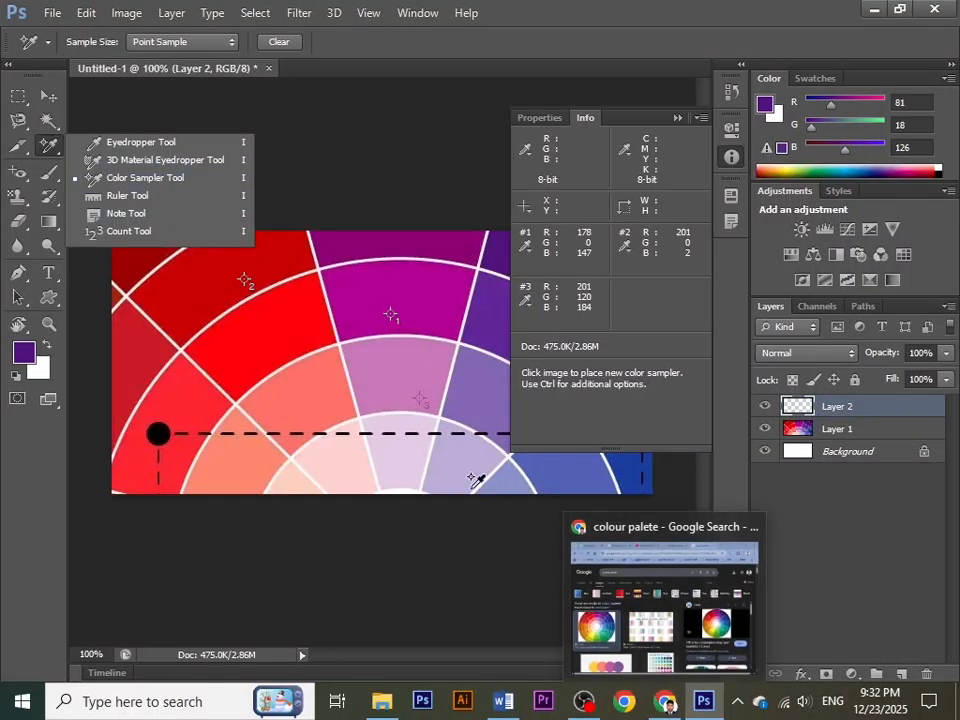
{"action": "left_click", "coordinate": [676, 118]}
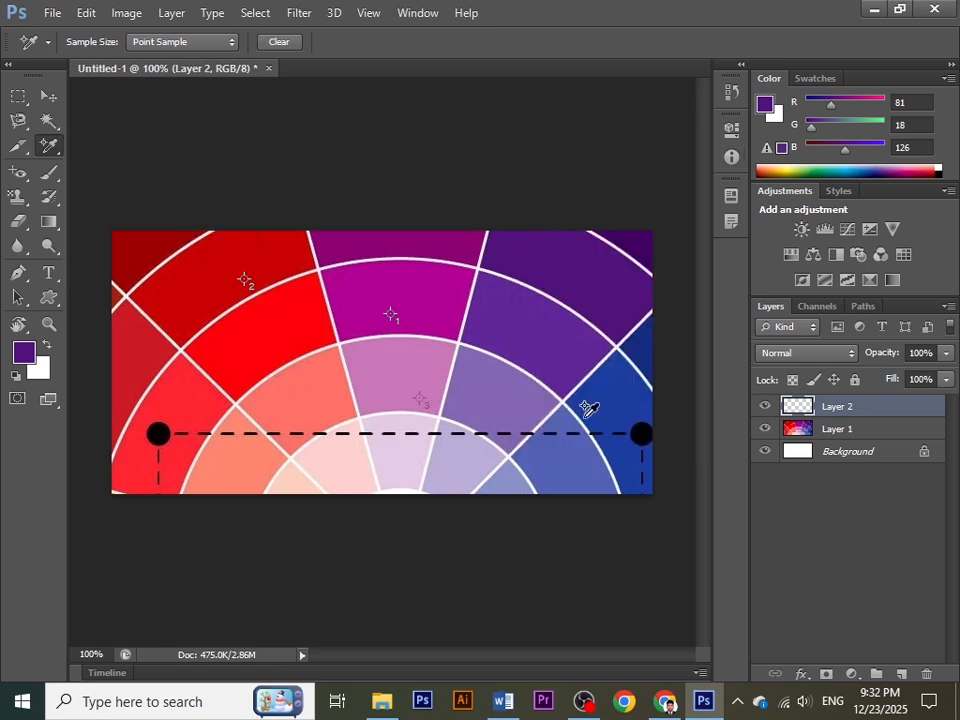
Switch to Word to review the tool list in the Photoshop class module, and return to Photoshop with the Move Tool active
{"action": "left_click", "coordinate": [521, 708]}
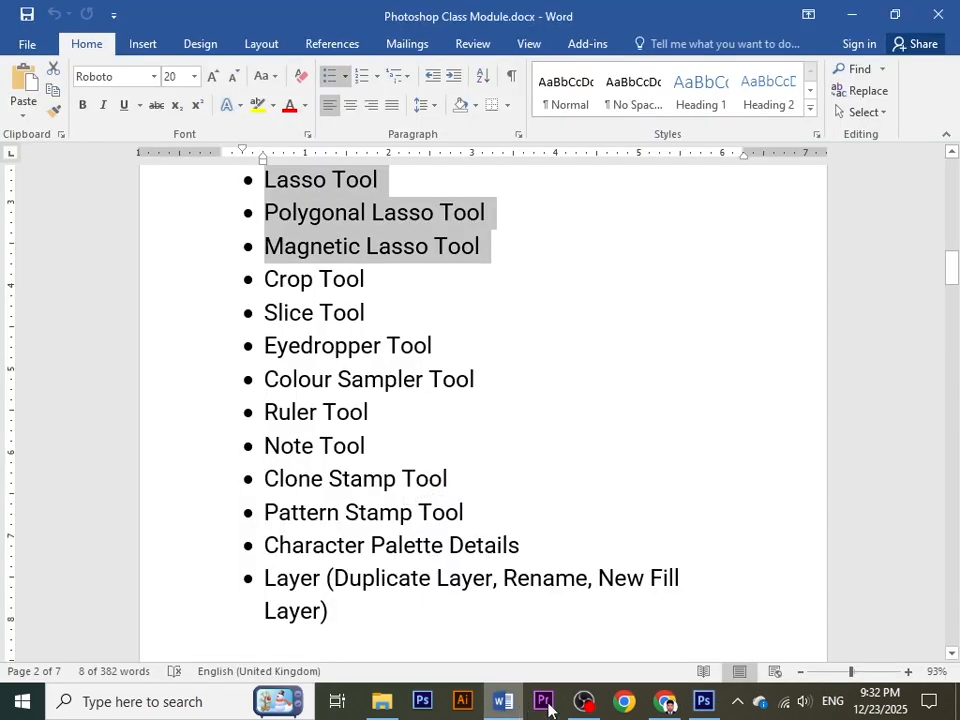
{"action": "scroll", "coordinate": [324, 425], "scroll_direction": "up", "scroll_amount": 2}
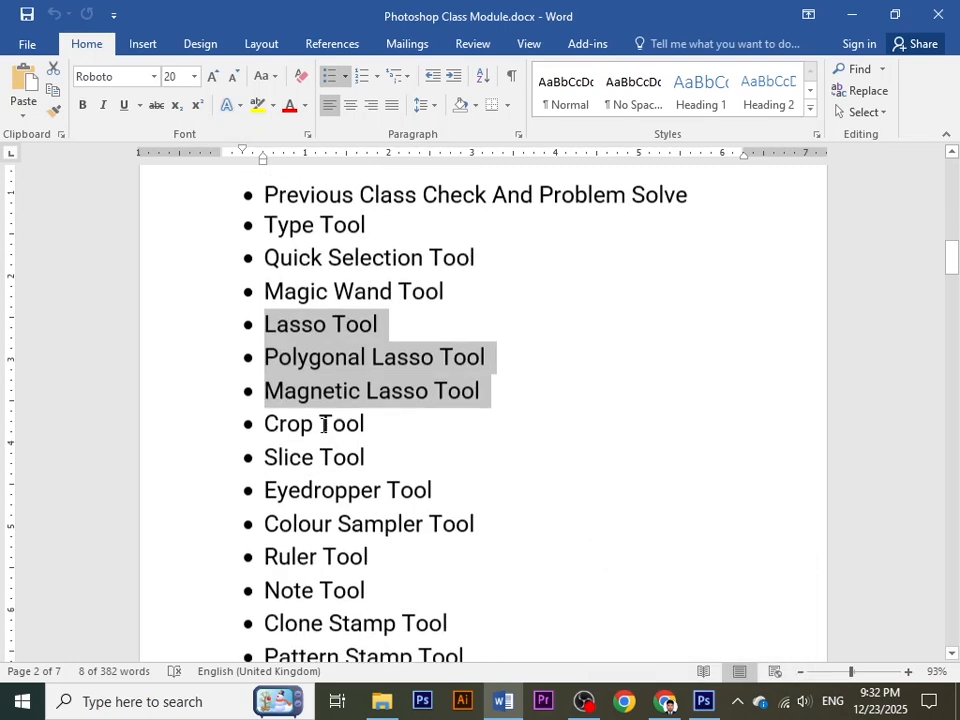
{"action": "scroll", "coordinate": [324, 425], "scroll_direction": "up", "scroll_amount": 3}
{"action": "scroll", "coordinate": [326, 495], "scroll_direction": "down", "scroll_amount": 4}
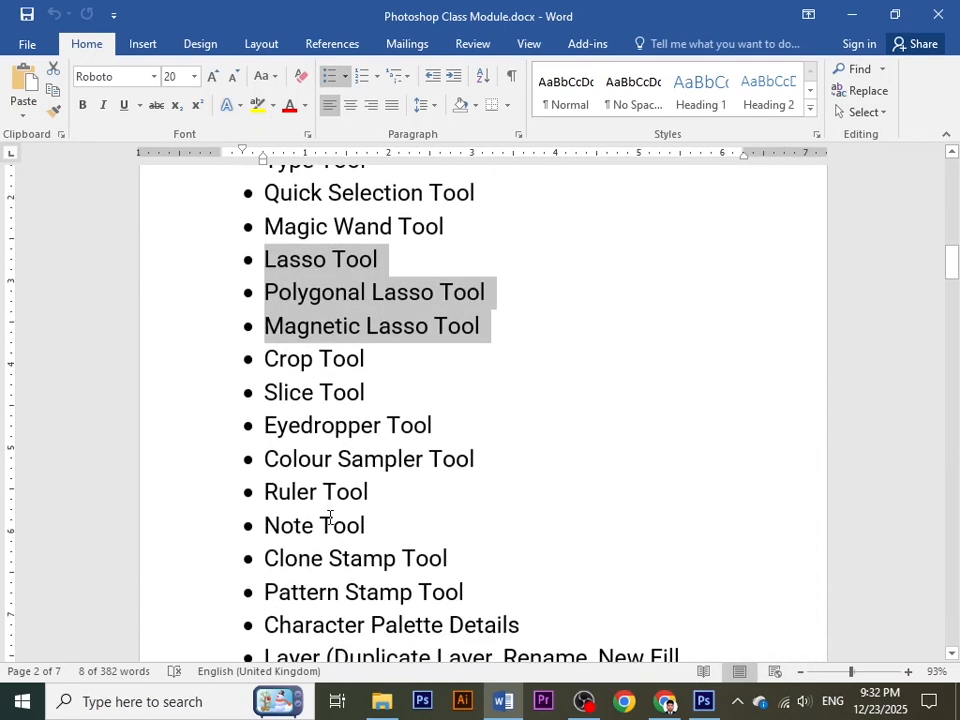
{"action": "left_click", "coordinate": [703, 700]}
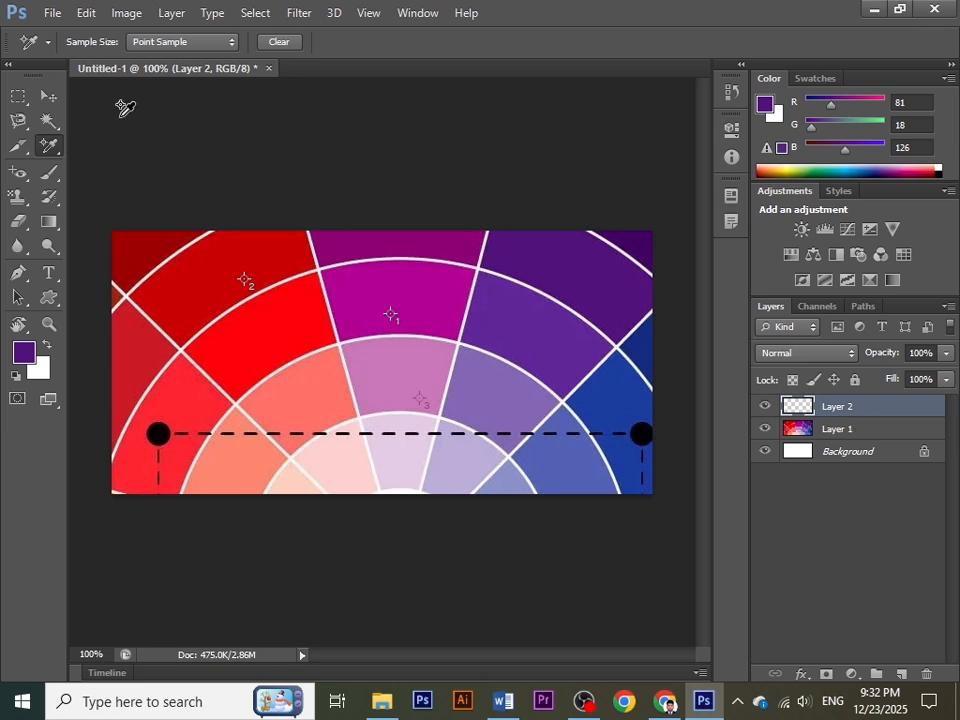
{"action": "left_click", "coordinate": [59, 102]}
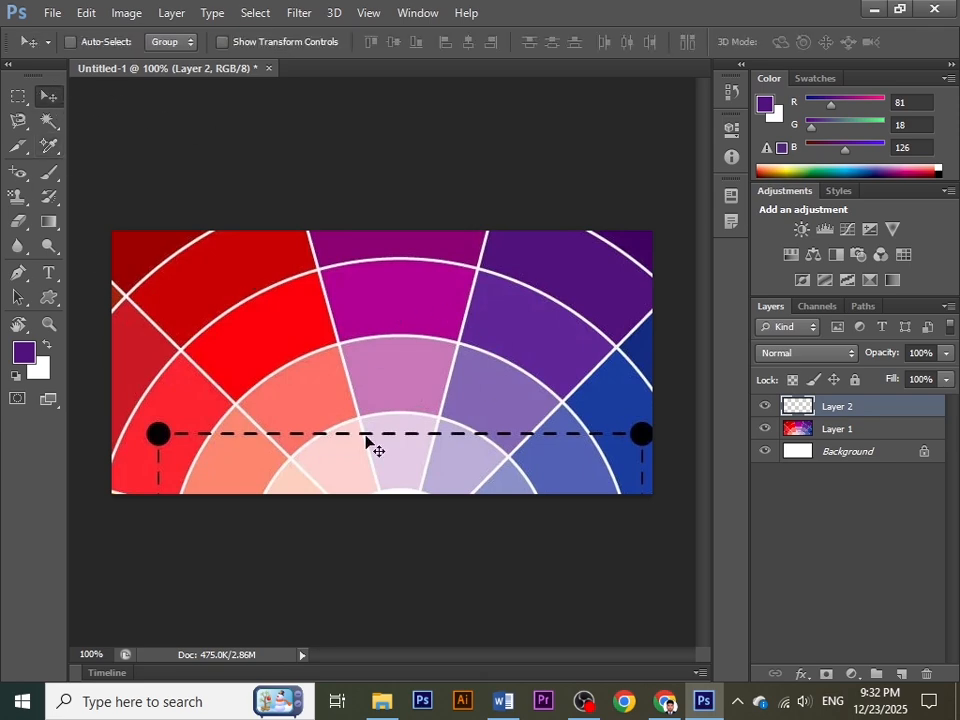
Switch to Chrome and view the Skills Studio Bd YouTube channel page with its Photoshop Class 1 video
{"action": "left_click", "coordinate": [664, 701]}
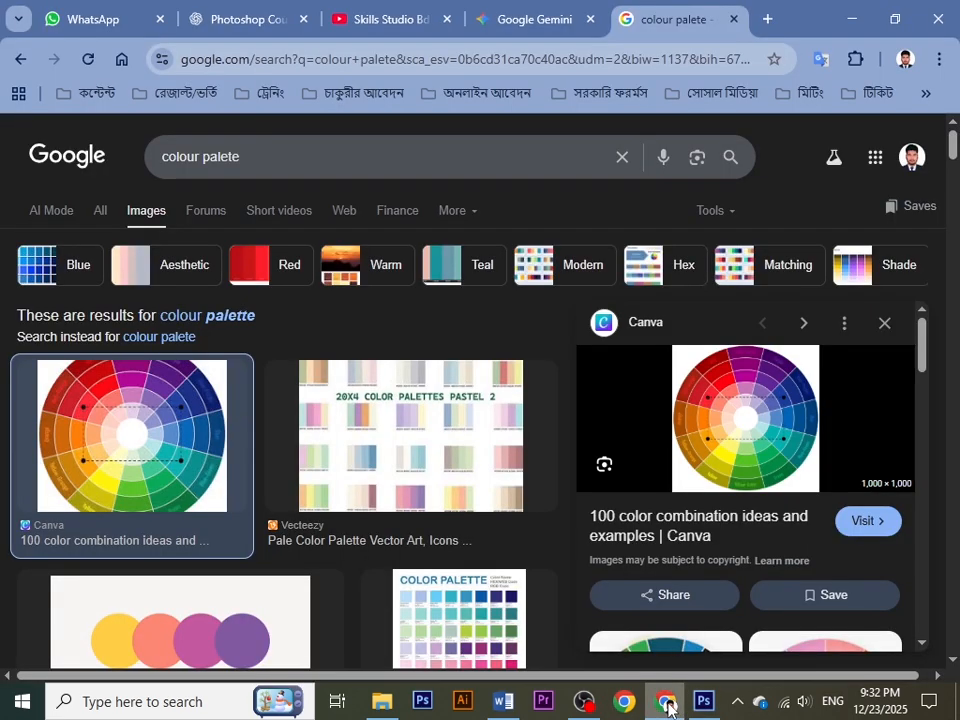
{"action": "left_click", "coordinate": [365, 19]}
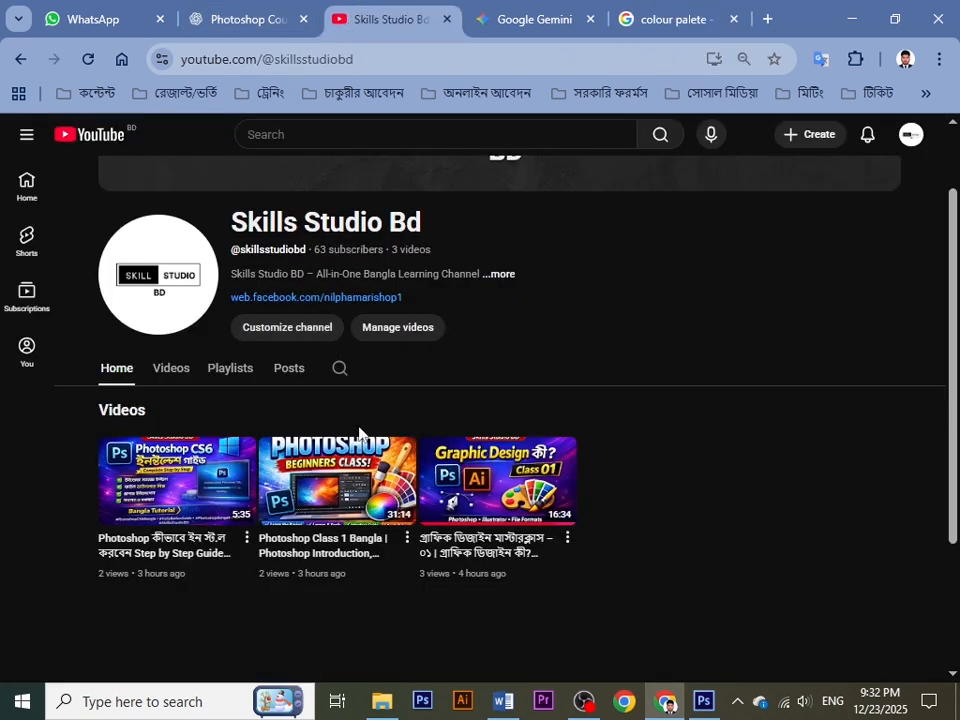
{"action": "mouse_move", "coordinate": [396, 506]}
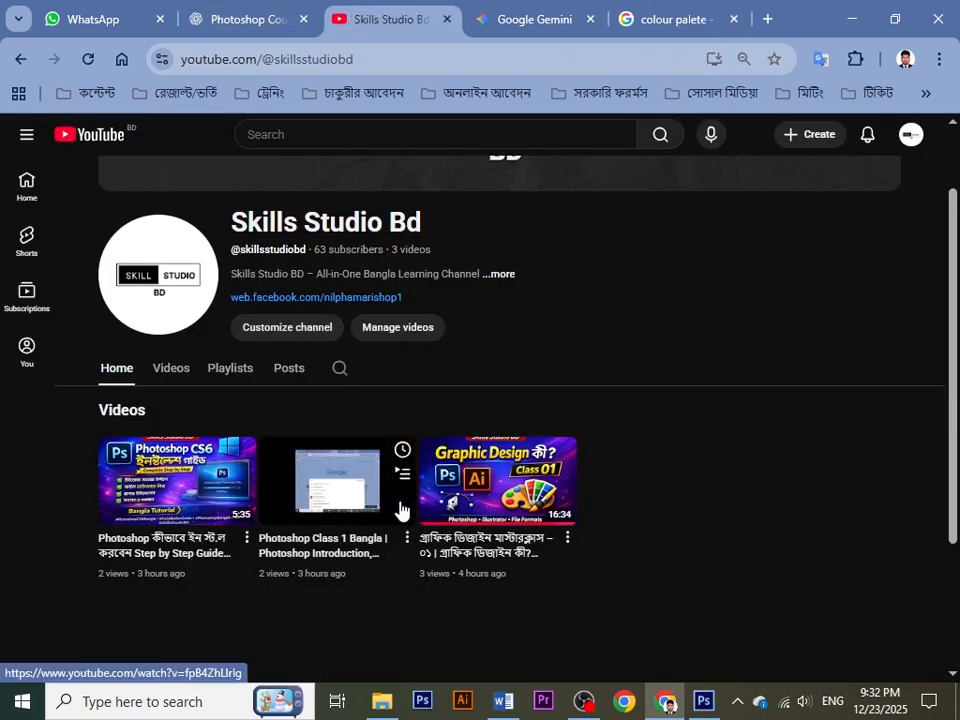